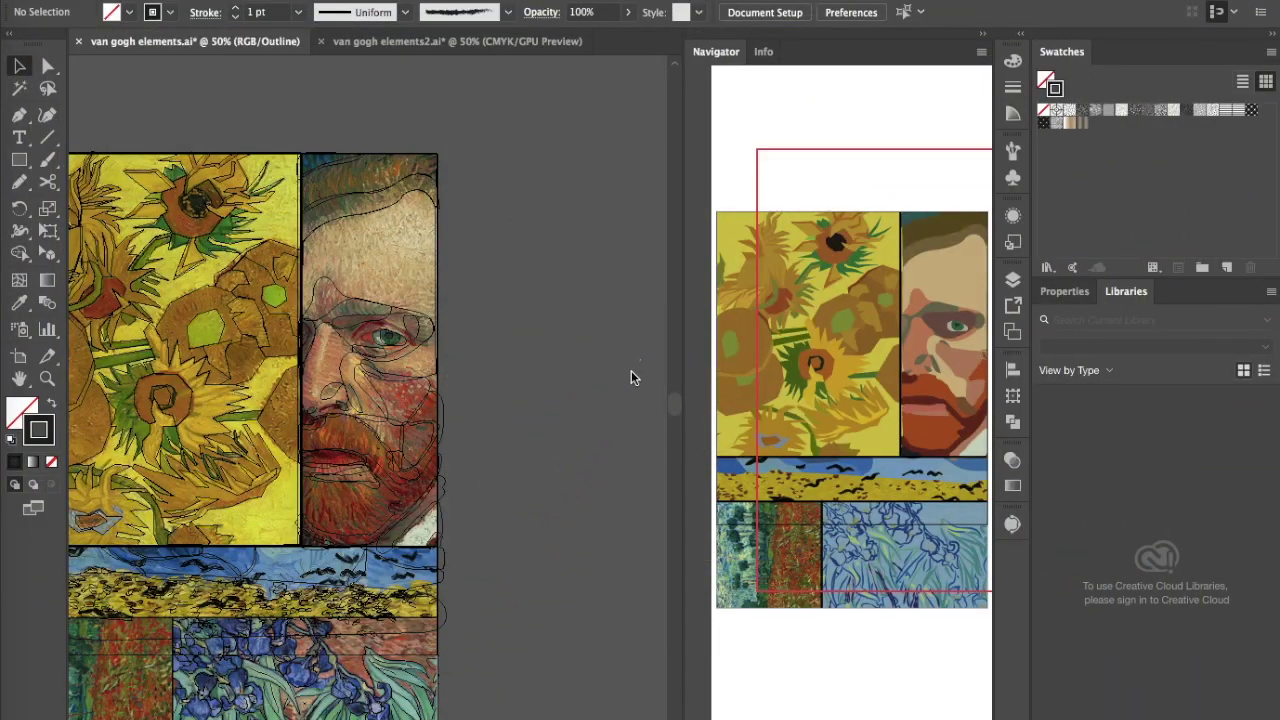
Step: Show the Character and chalk-charcoal-pencil brush panels and park them clear of the artwork and the navigator
scroll(631, 378, down, 3)
scroll(631, 378, left, 3)
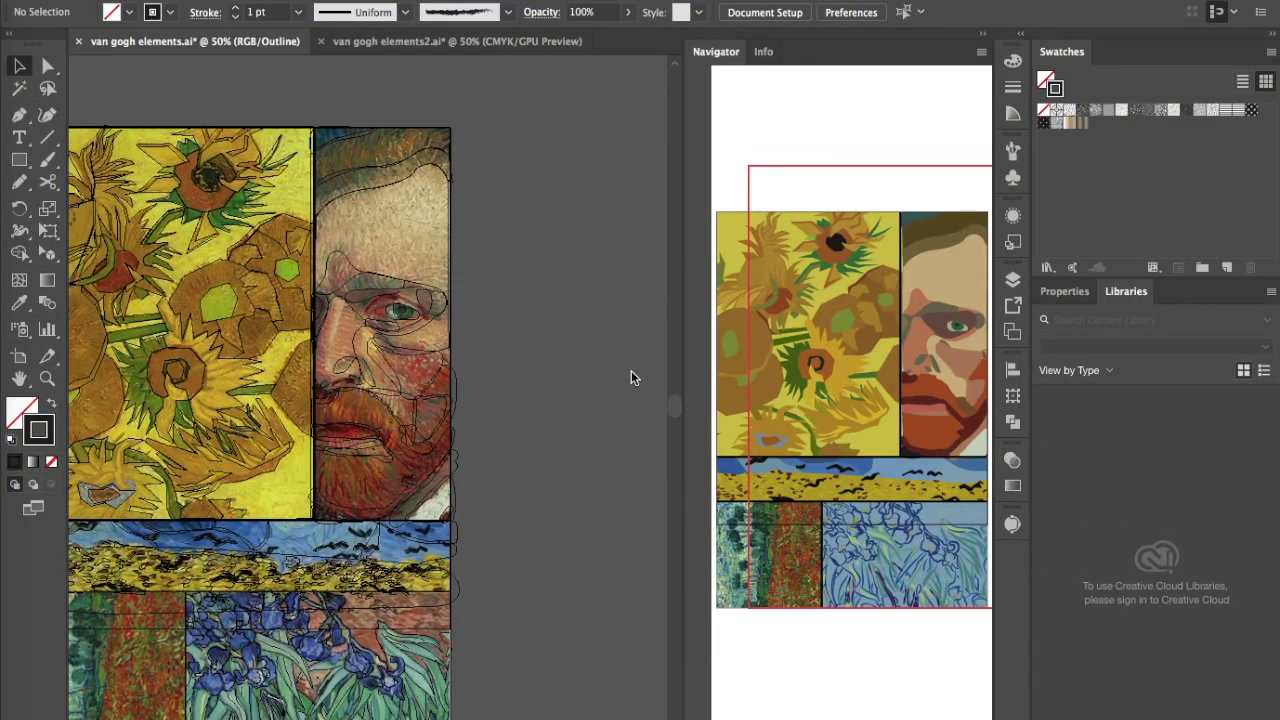
scroll(631, 378, left, 2)
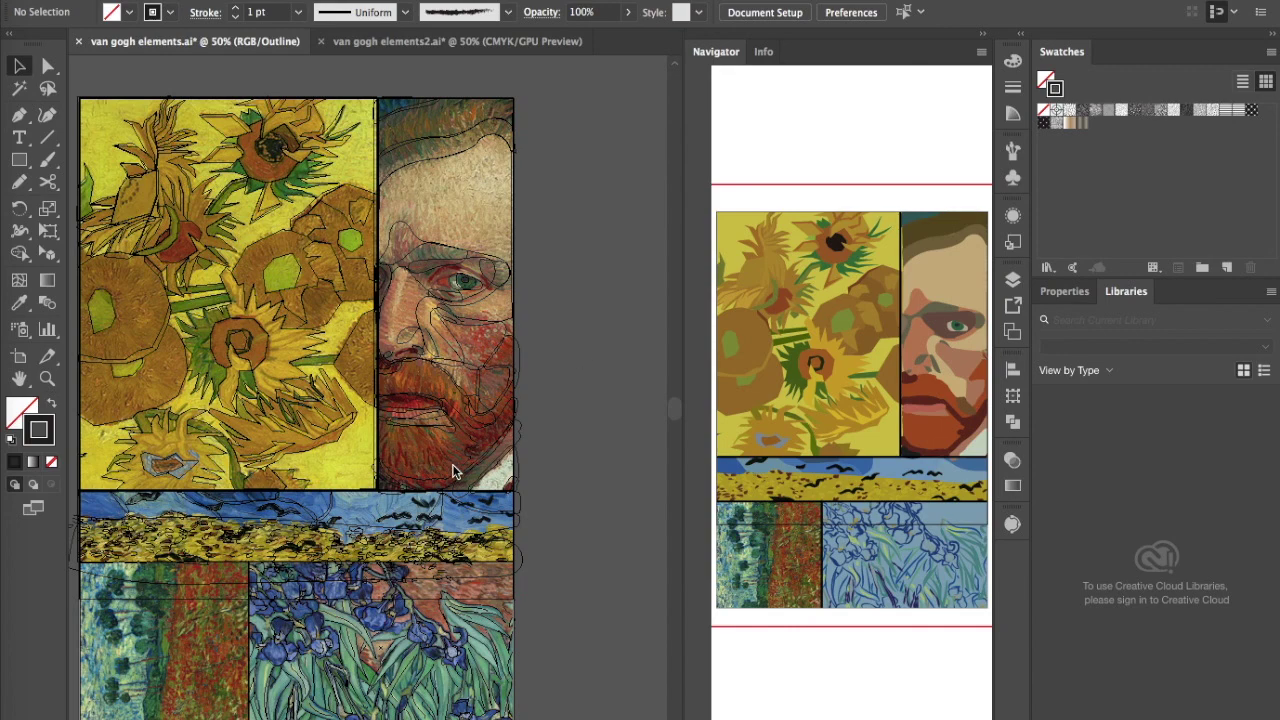
key(ctrl+t)
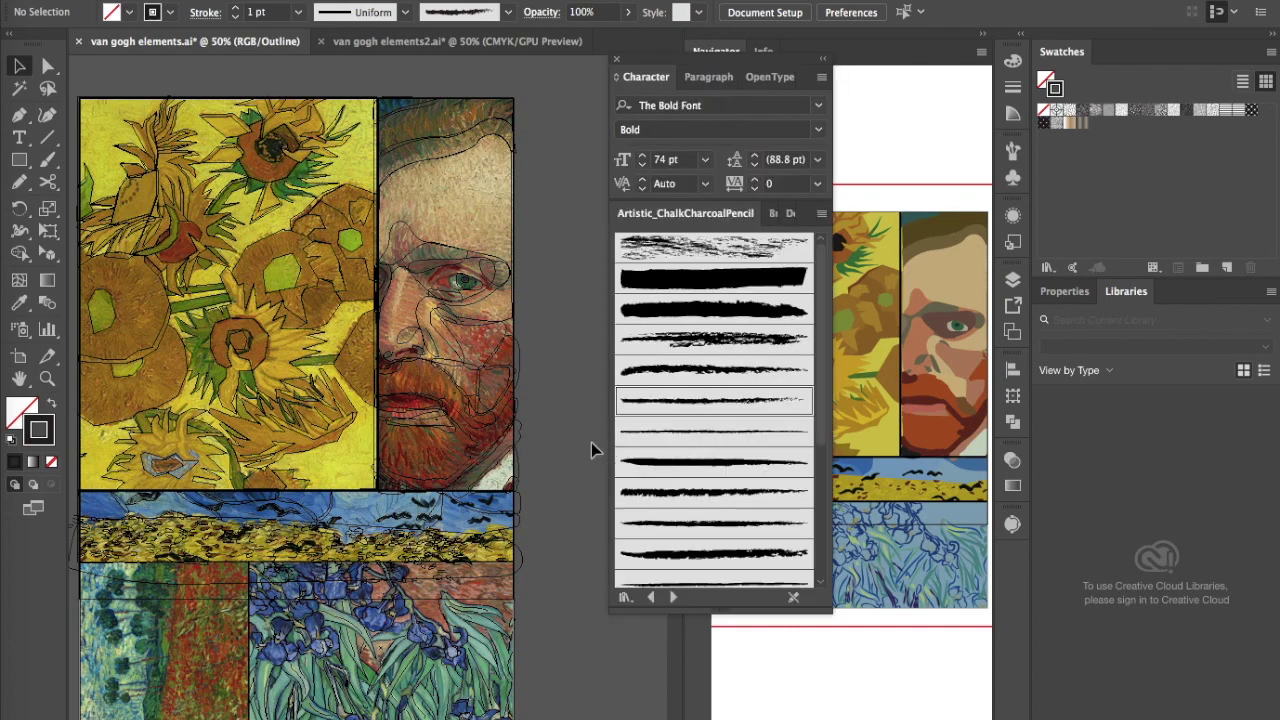
key(ctrl+plus)
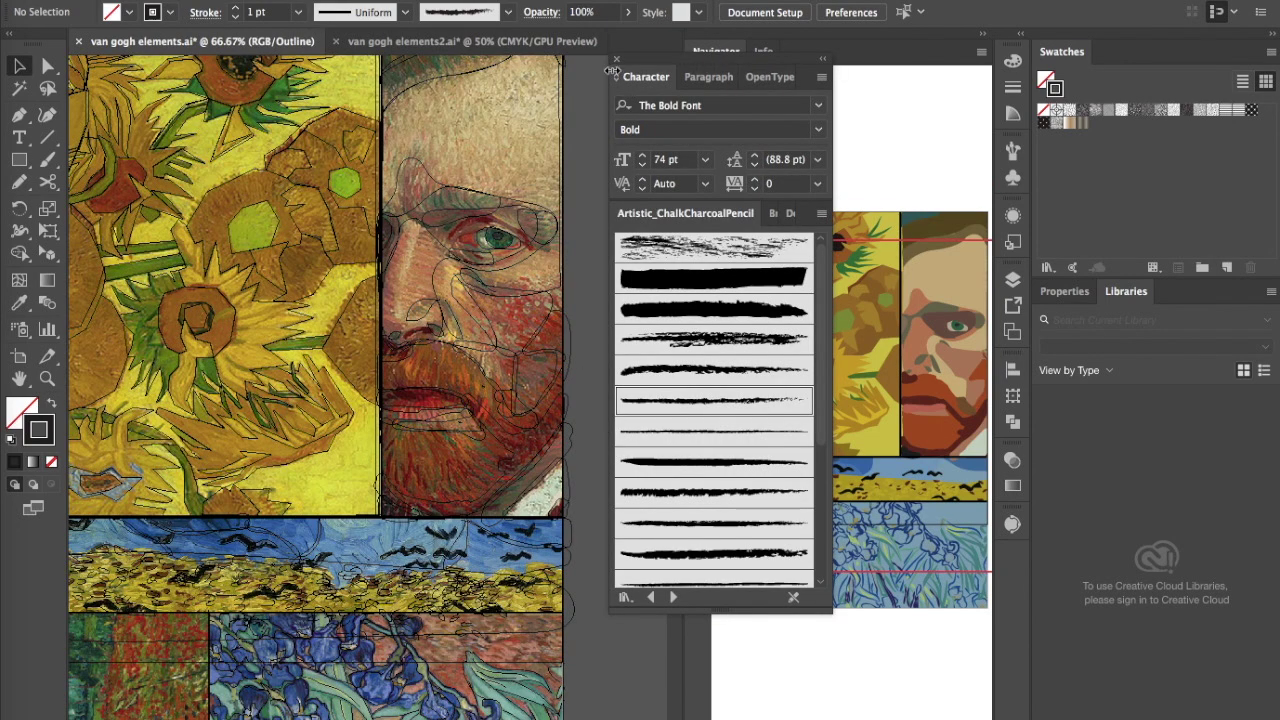
mouse_move(650, 66)
mouse_down()
mouse_move(889, 251)
mouse_move(1000, 200)
mouse_move(991, 206)
mouse_move(1087, 222)
mouse_up()
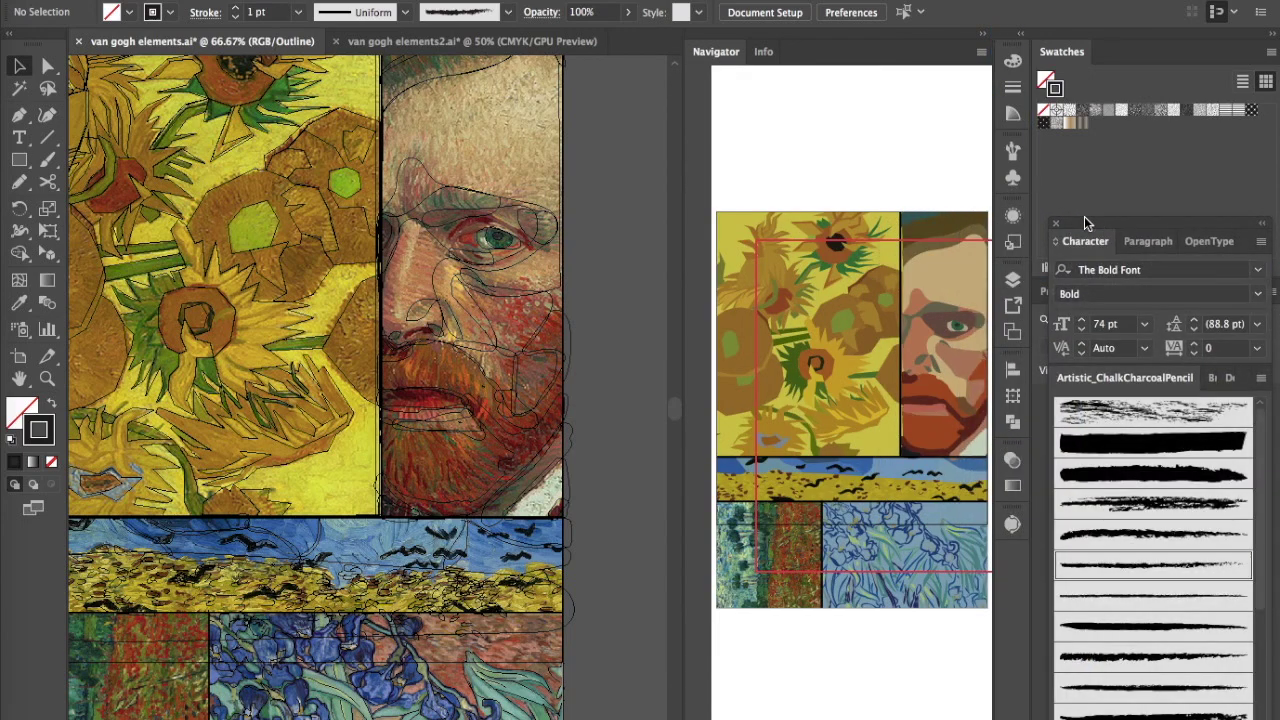
Step: Paint a closed shape following the portrait's hairline across the forehead with the Blob Brush tool
click(48, 164)
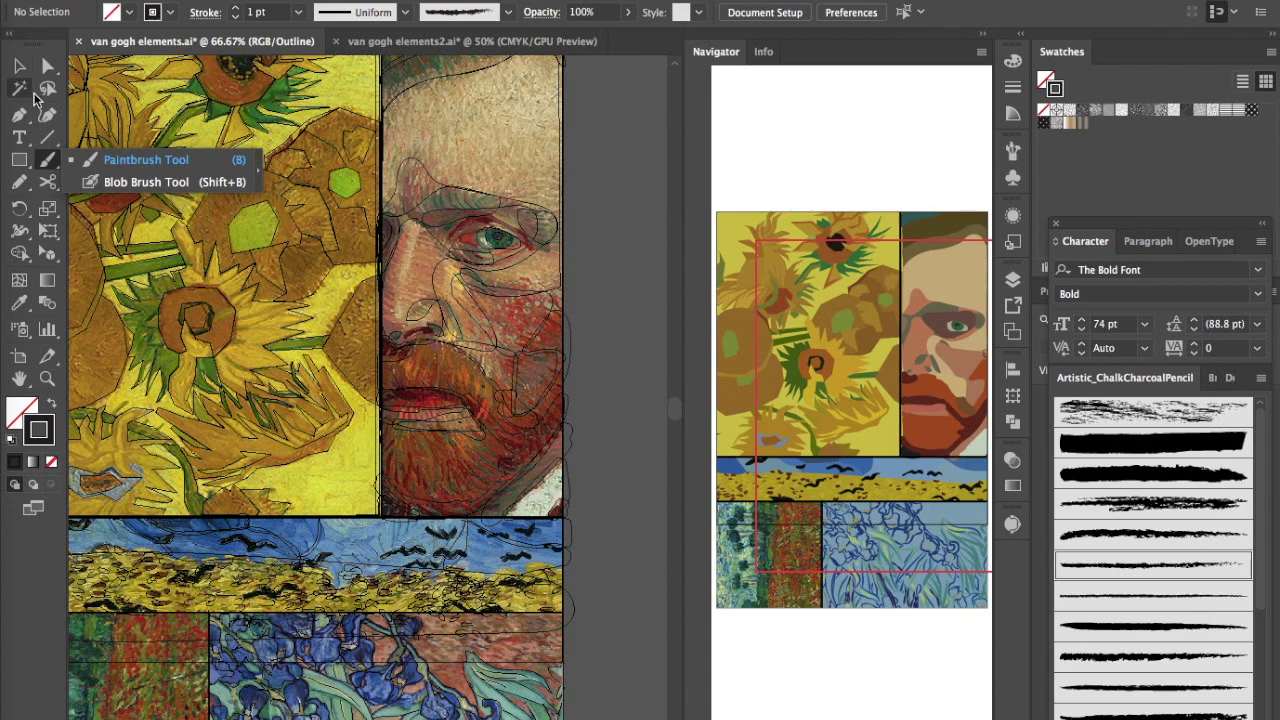
click(108, 182)
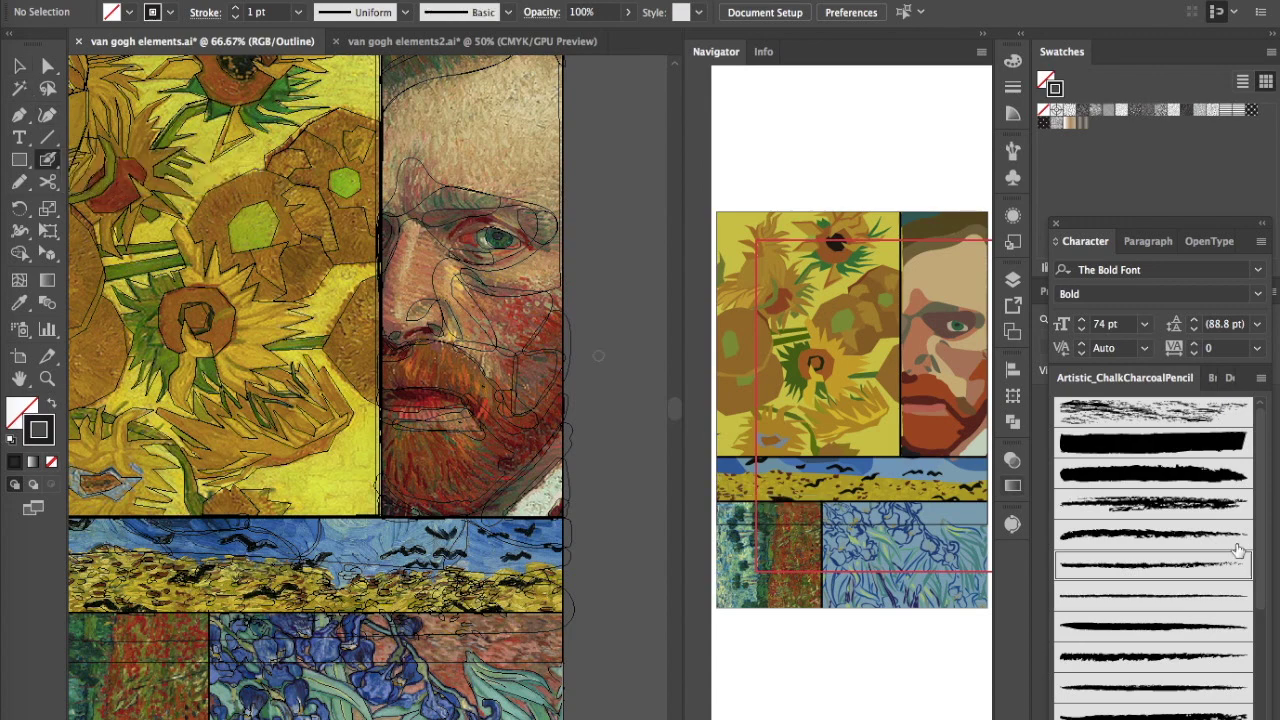
click(470, 2)
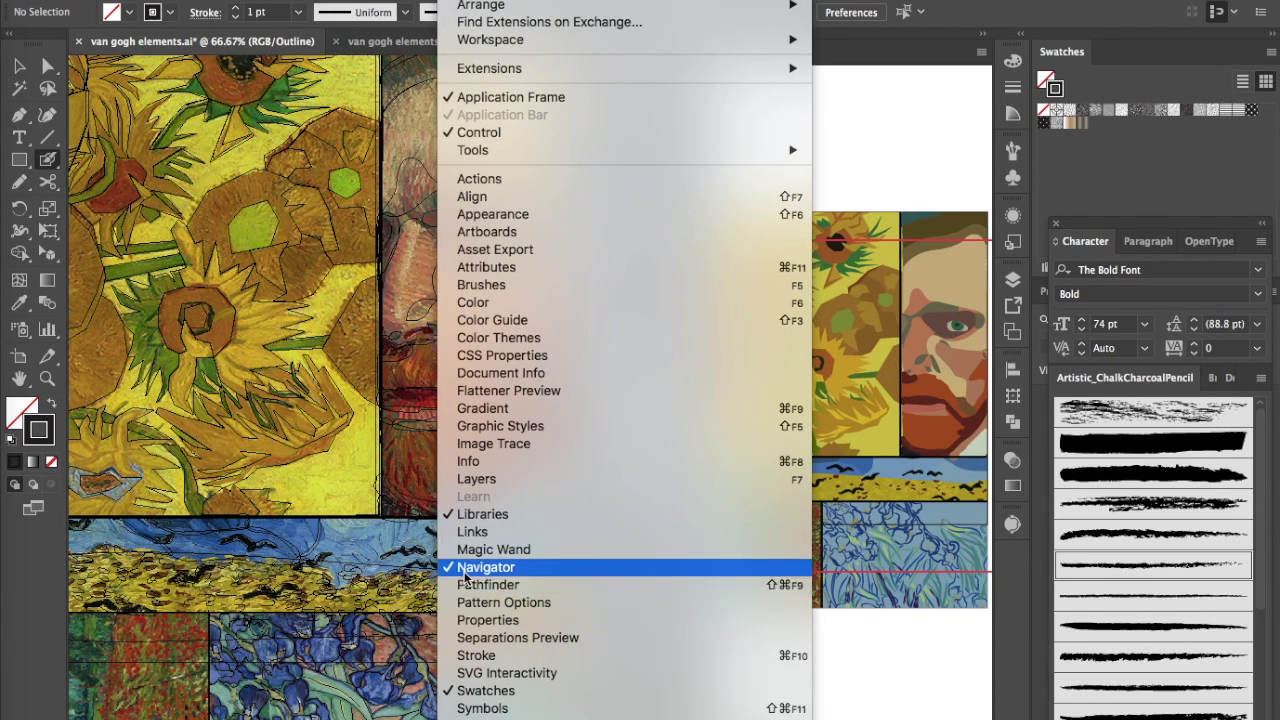
key(Escape)
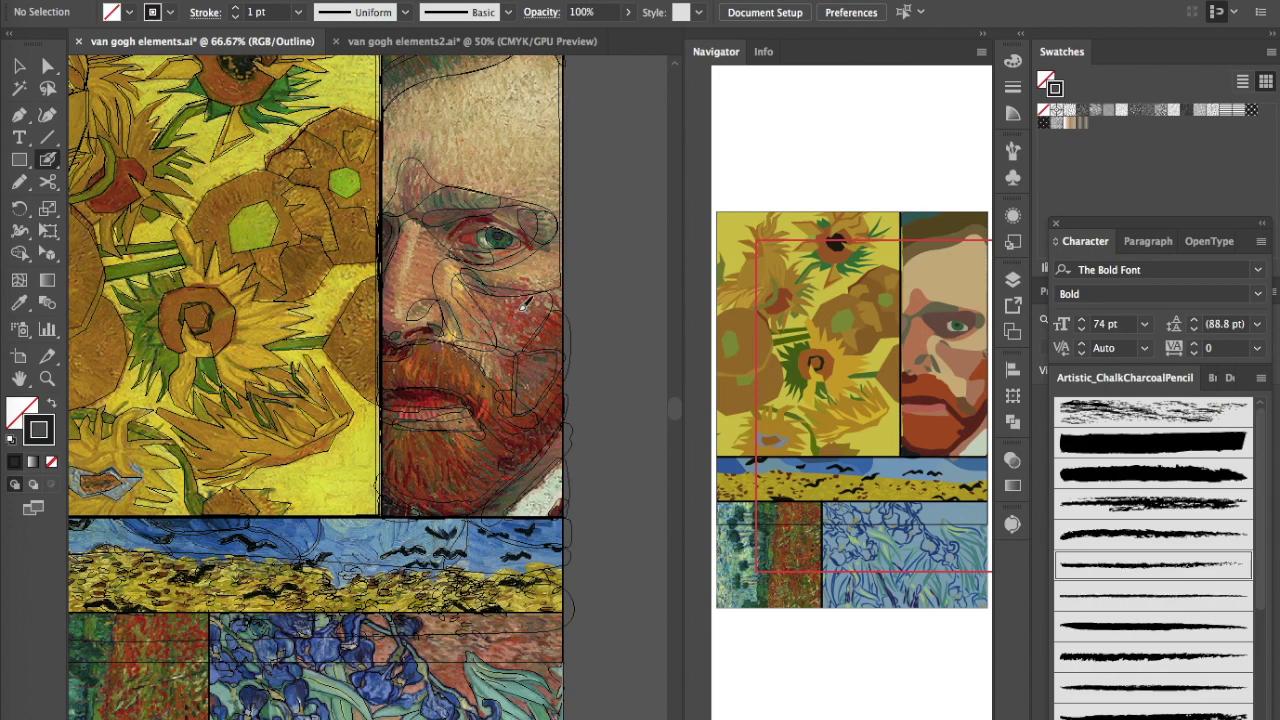
scroll(510, 304, up, 3)
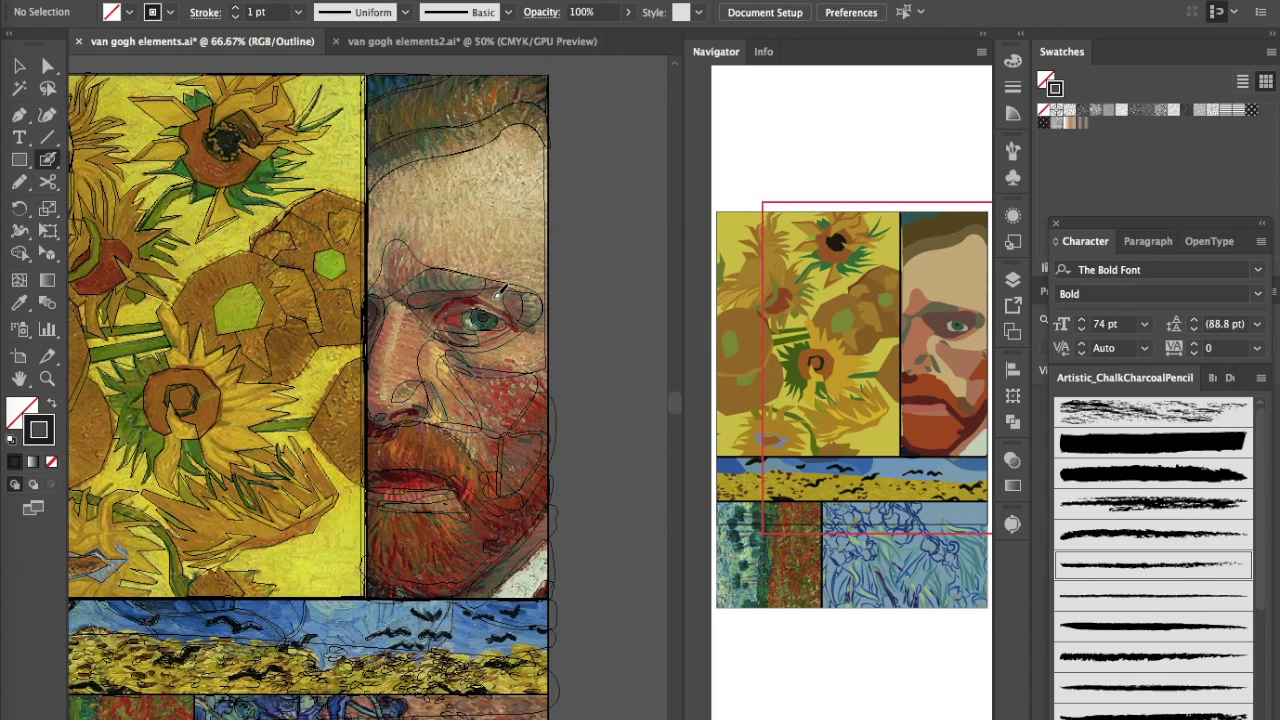
scroll(459, 579, down, 2)
scroll(459, 579, left, 1)
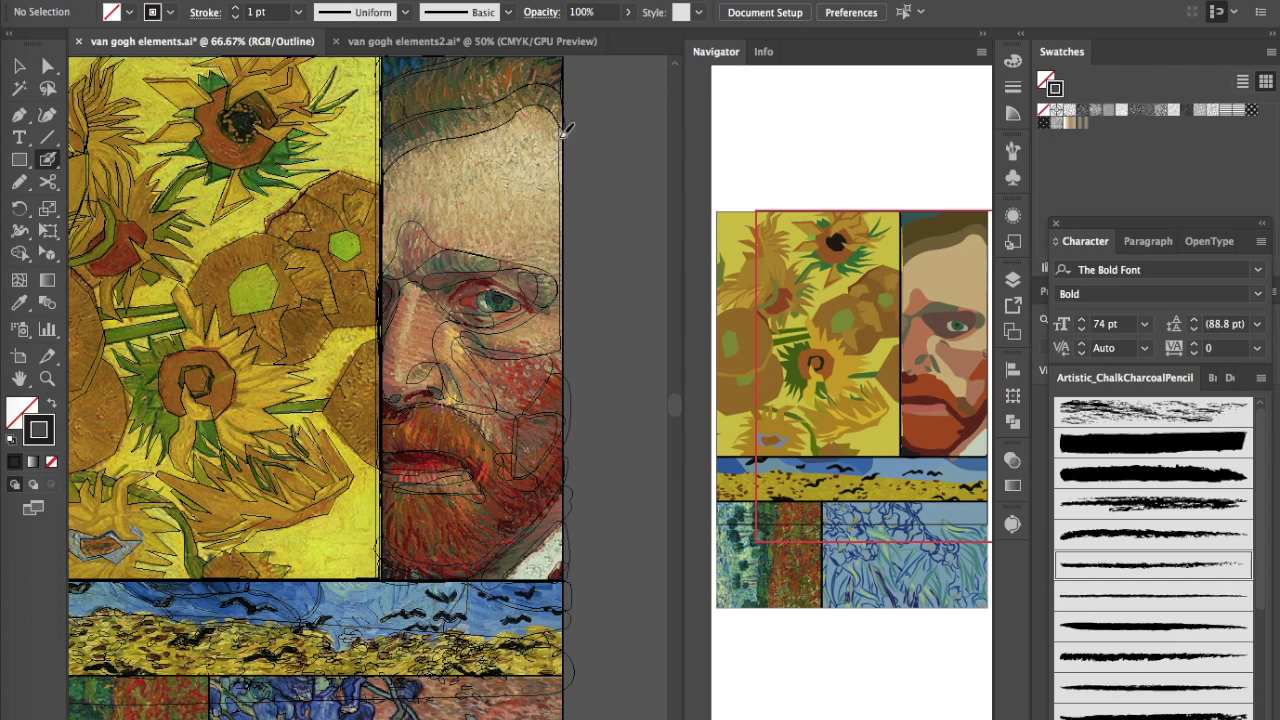
mouse_move(565, 128)
mouse_down()
mouse_move(529, 108)
mouse_move(561, 130)
mouse_move(523, 111)
mouse_move(386, 172)
mouse_move(524, 121)
mouse_move(559, 134)
mouse_move(534, 116)
mouse_up()
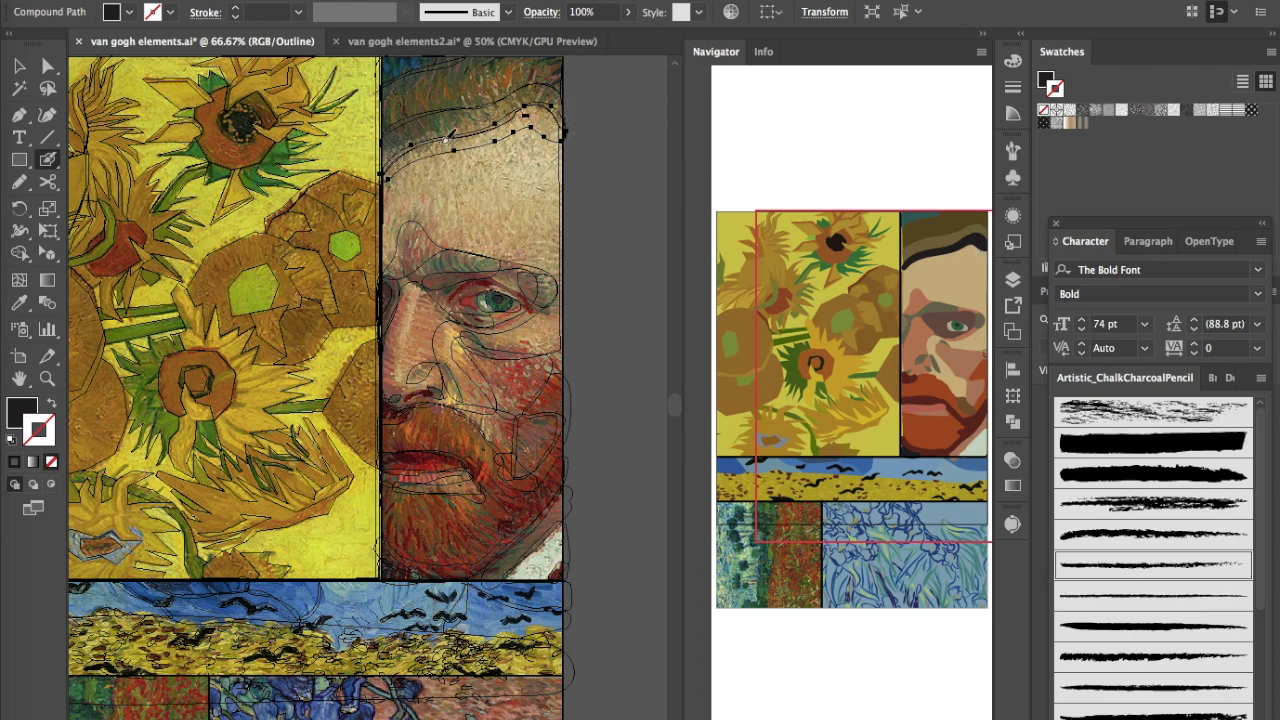
Step: Fill the hairline shape with a tan colour sampled from the portrait artwork using the Eyedropper
key(i)
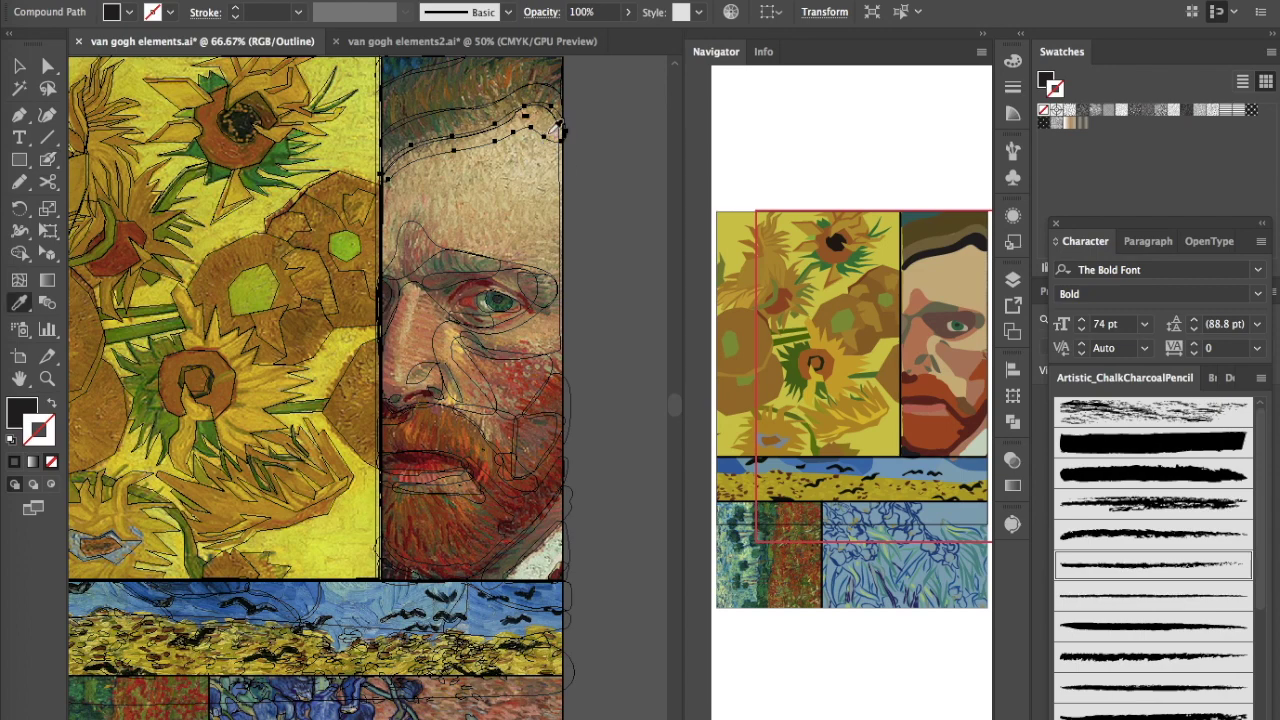
click(548, 117)
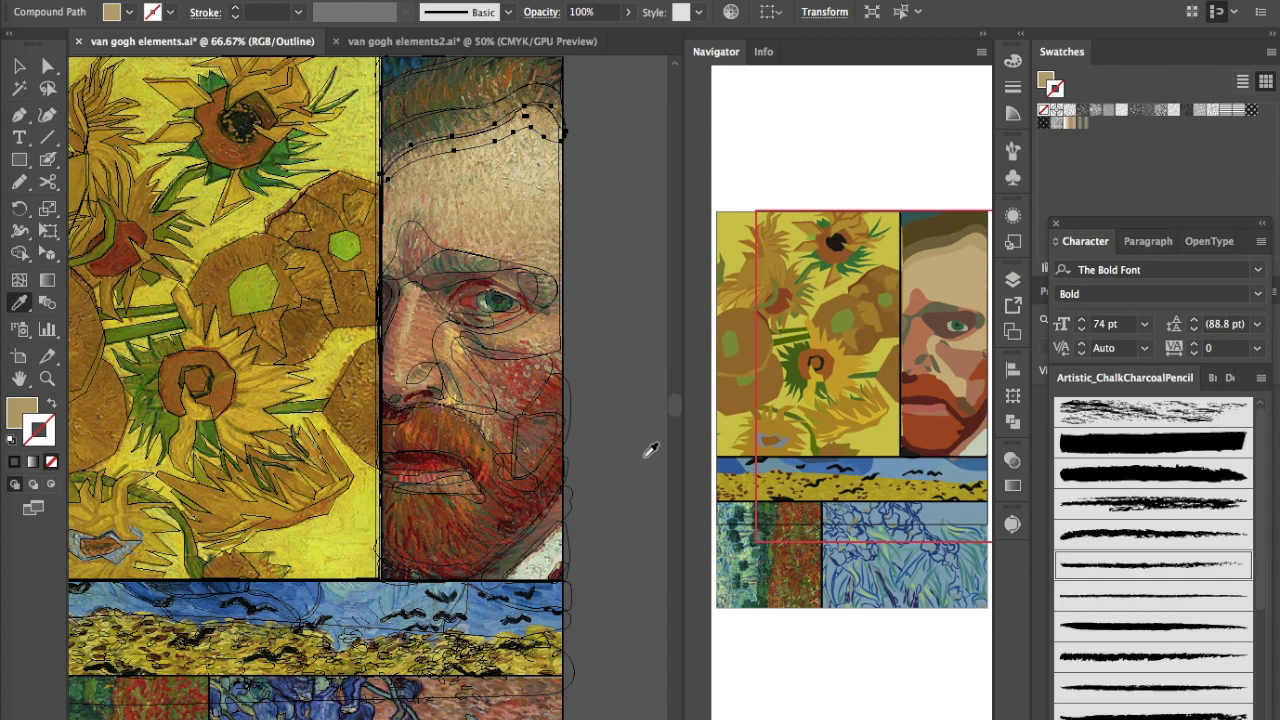
scroll(650, 449, up, 2)
scroll(650, 449, right, 1)
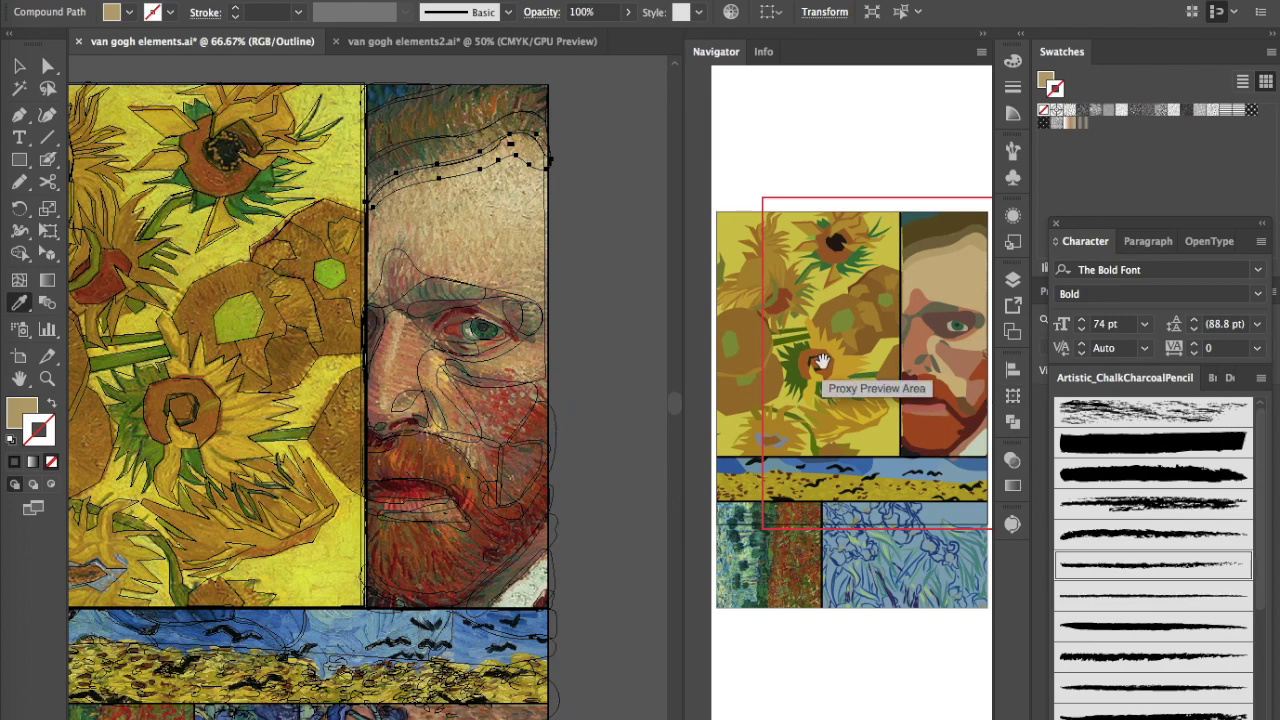
Step: Select all artwork on the upper texture layer and lock the selection
click(1012, 281)
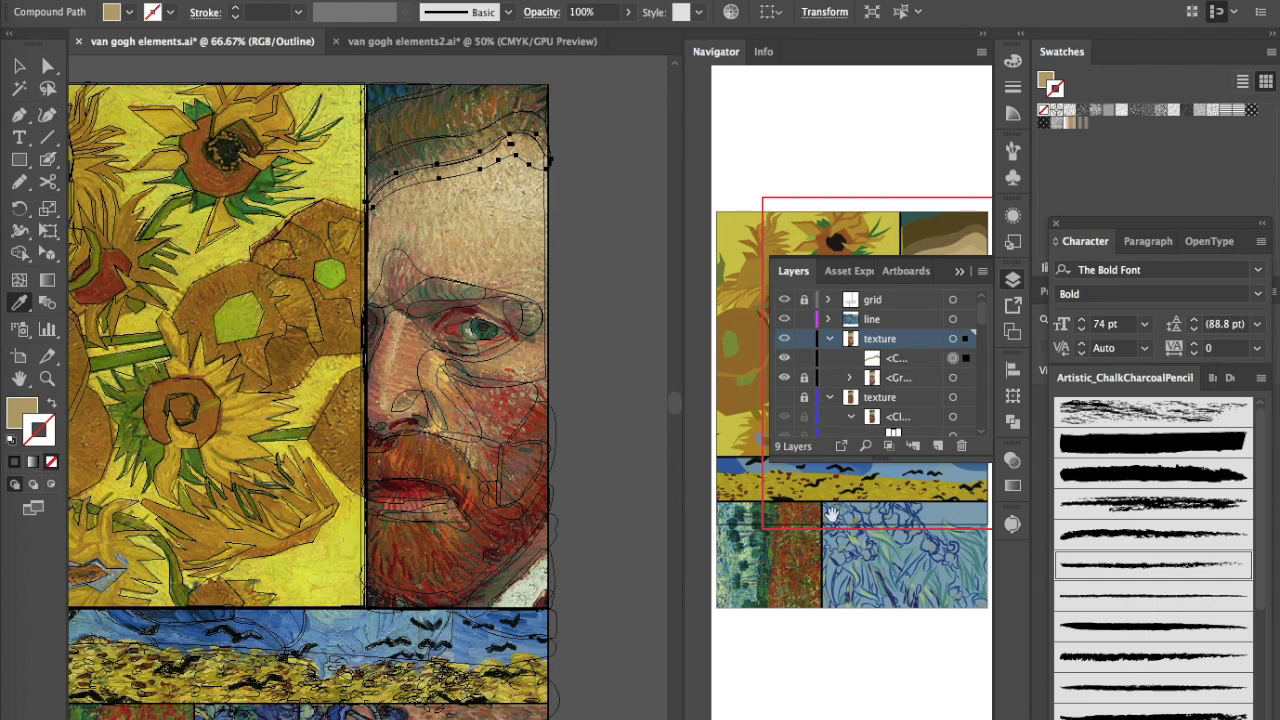
key(ctrl+shift+a)
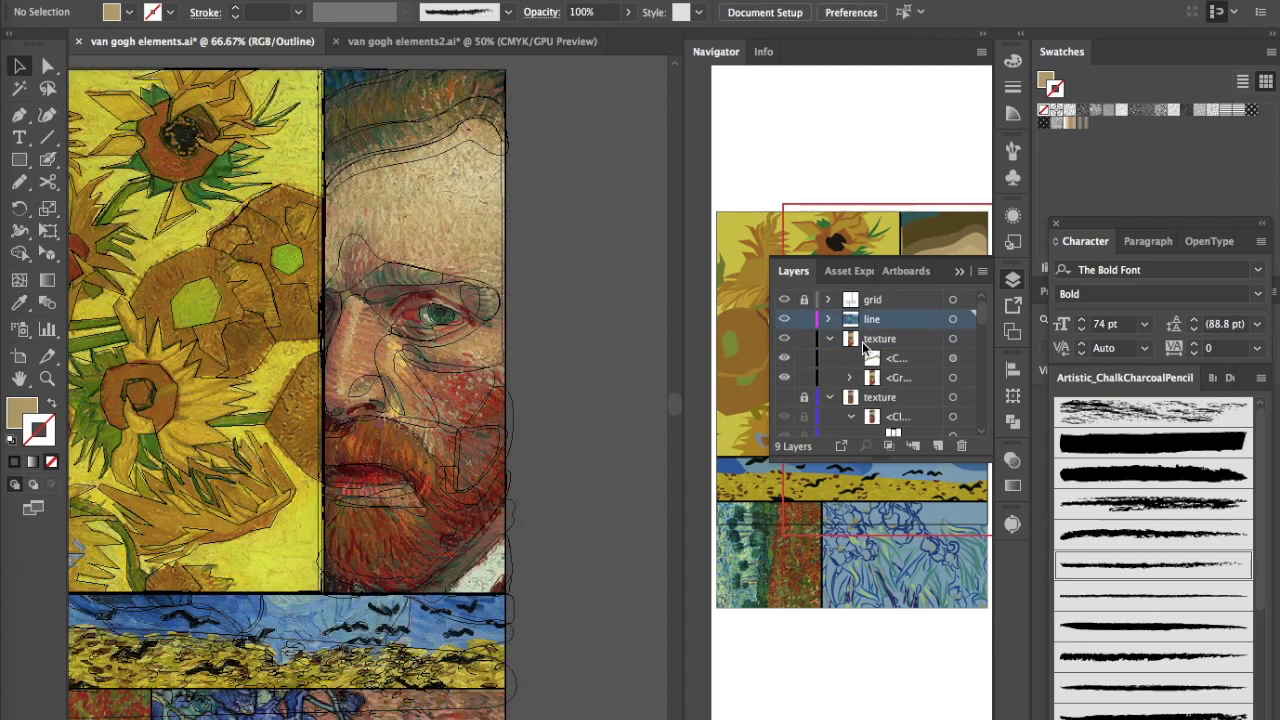
alt+click(851, 340)
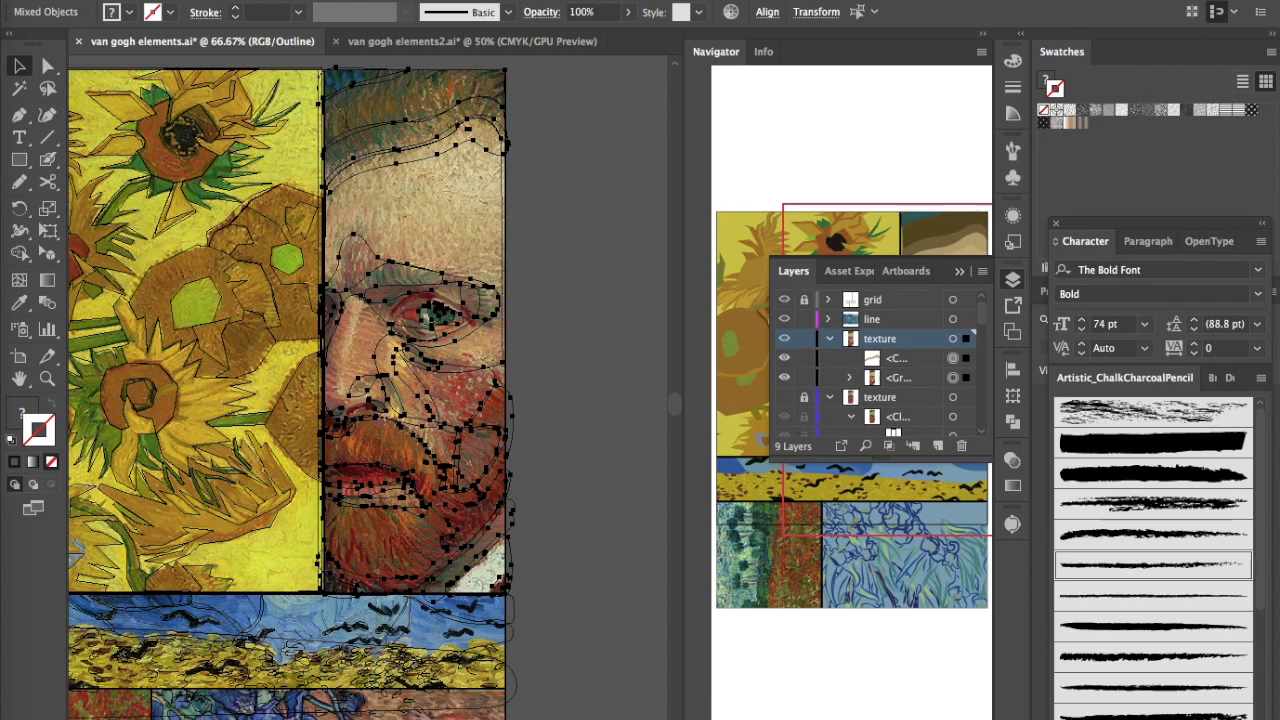
mouse_move(244, 57)
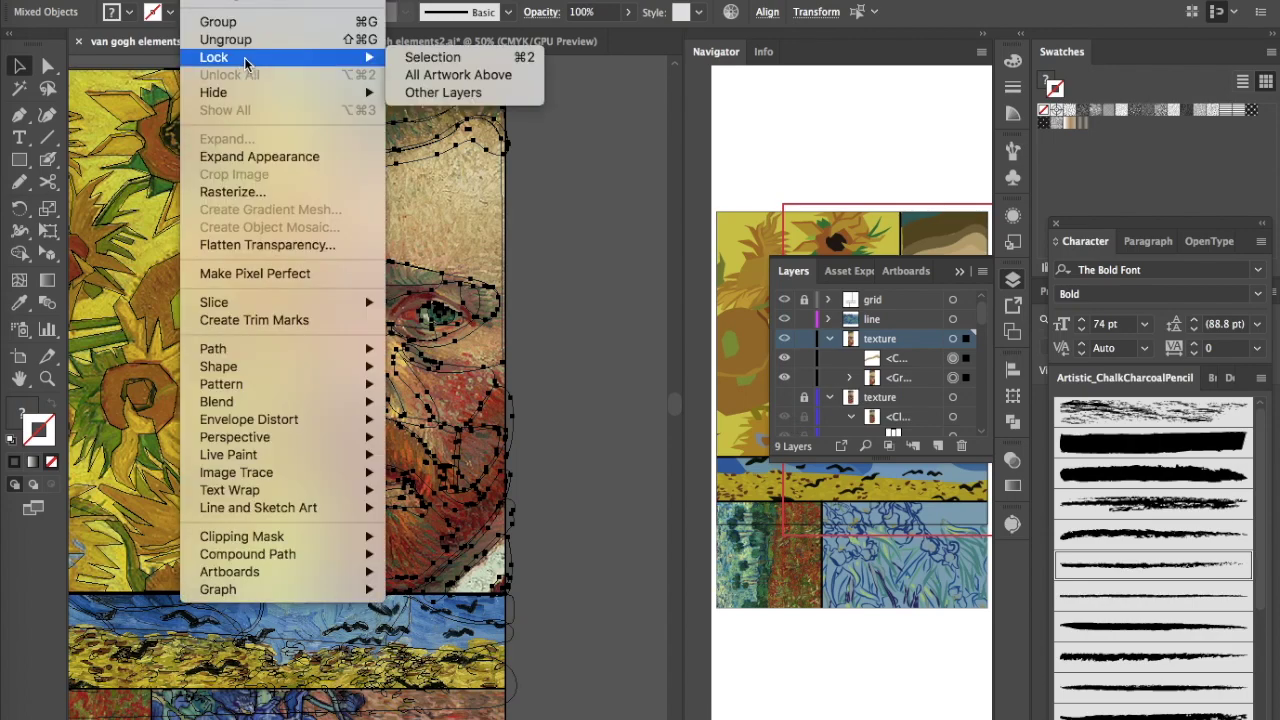
click(444, 60)
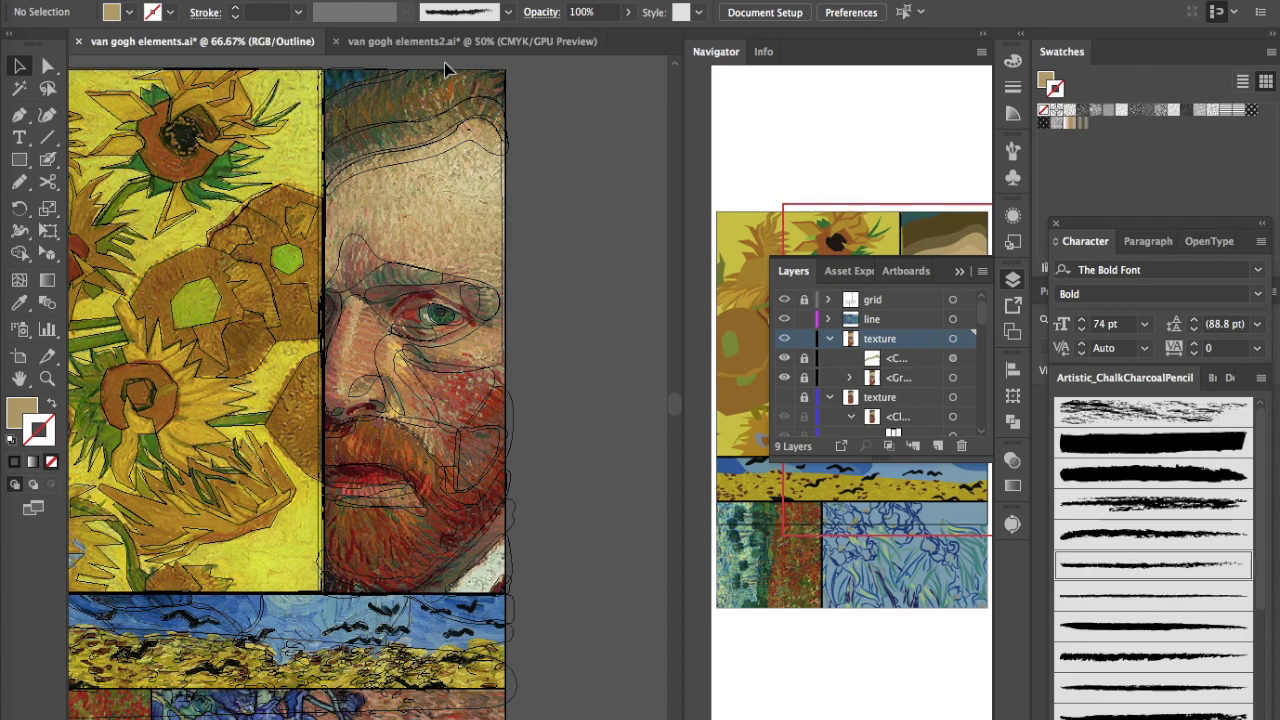
Step: Draw a tan rectangle over part of the sunflowers and the whole portrait, extending past the artboard edge, and switch from outline to preview
click(19, 160)
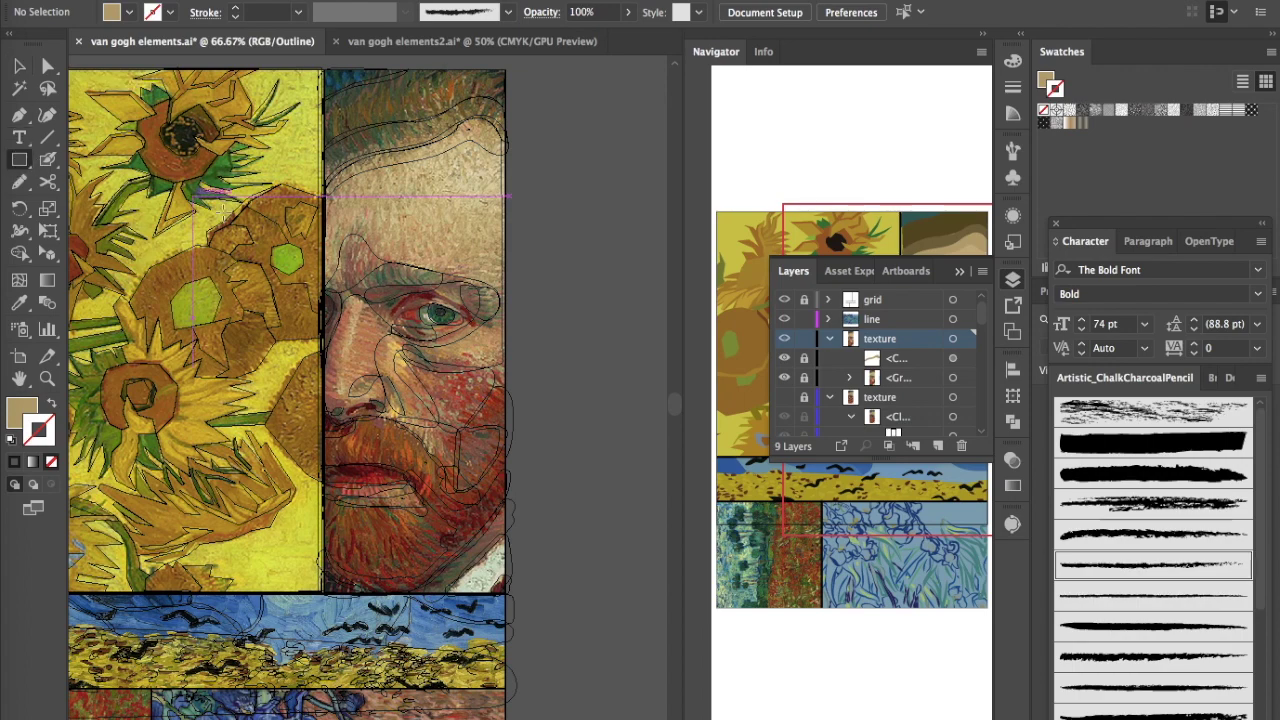
scroll(316, 82, up, 3)
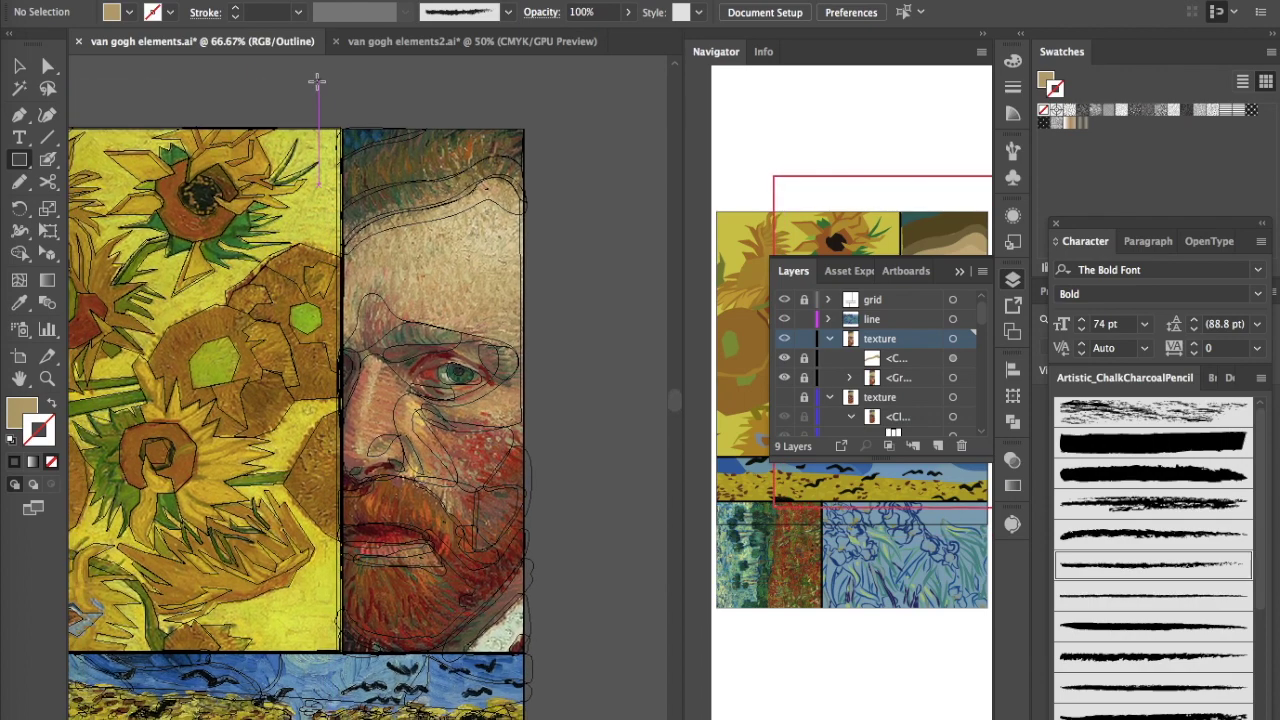
key(super+minus)
key(super+minus)
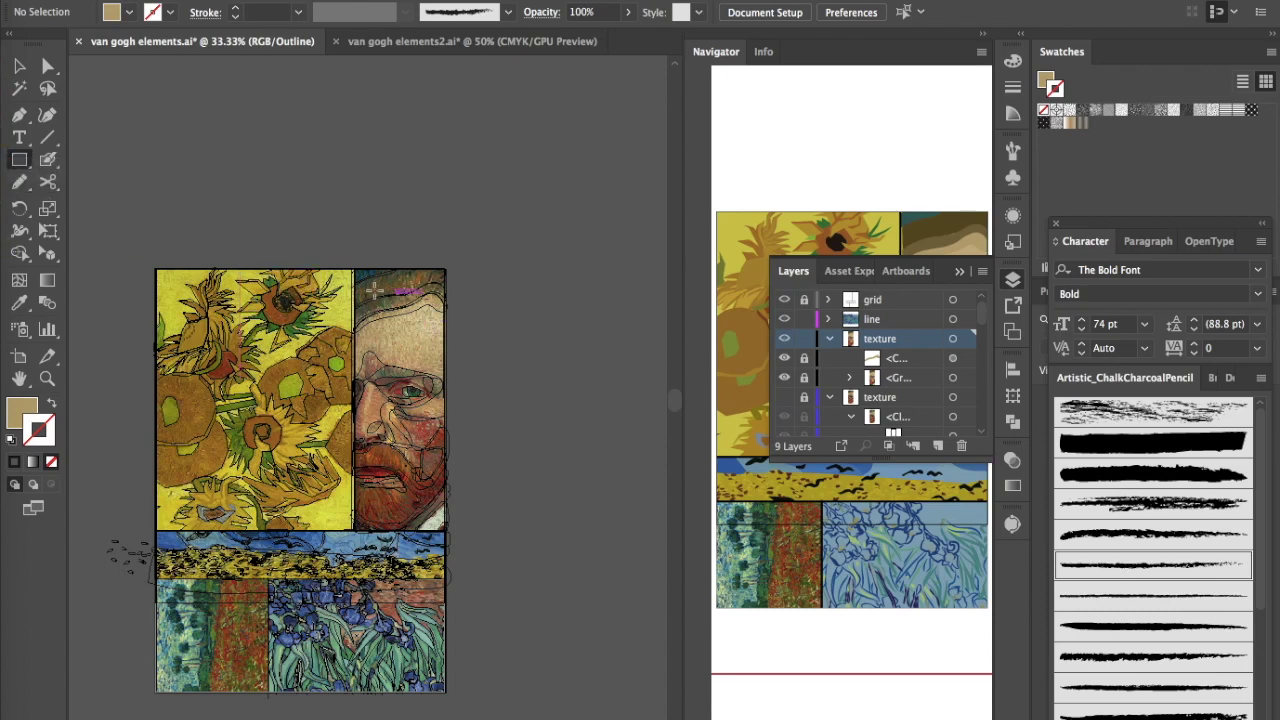
drag(260, 269, 522, 448)
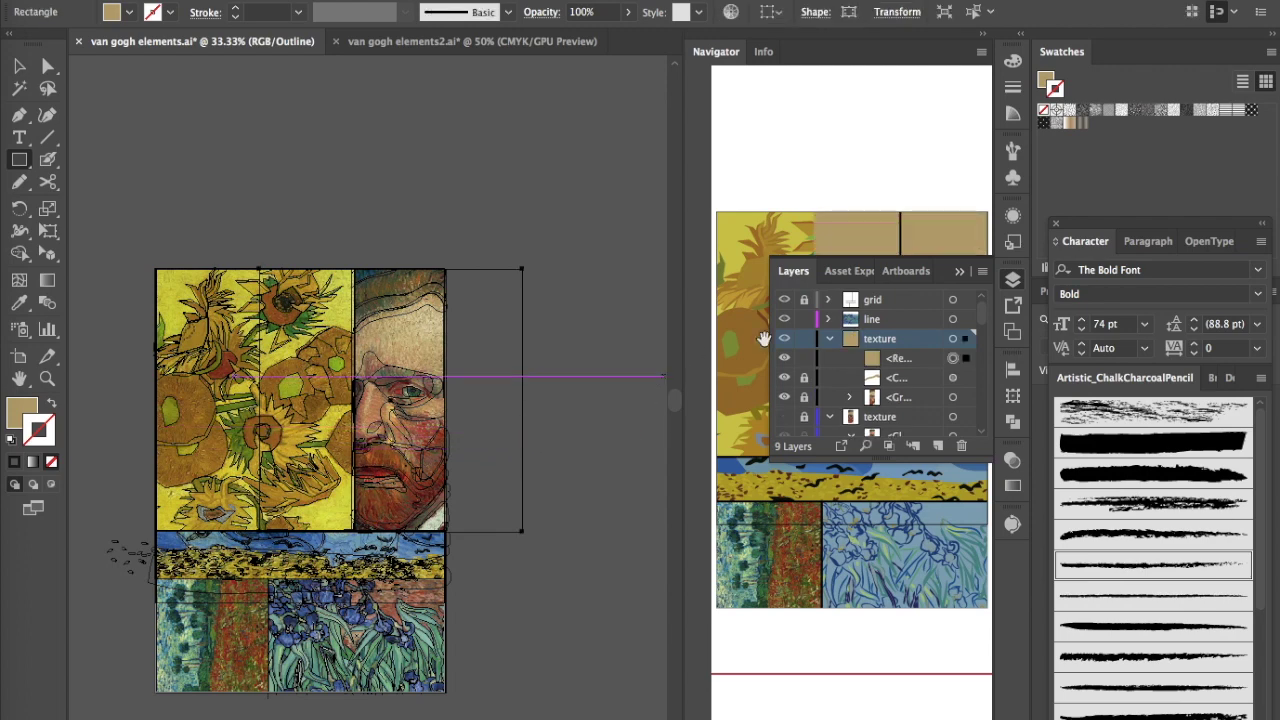
scroll(474, 258, down, 1)
scroll(474, 258, right, 2)
scroll(474, 258, right, 1)
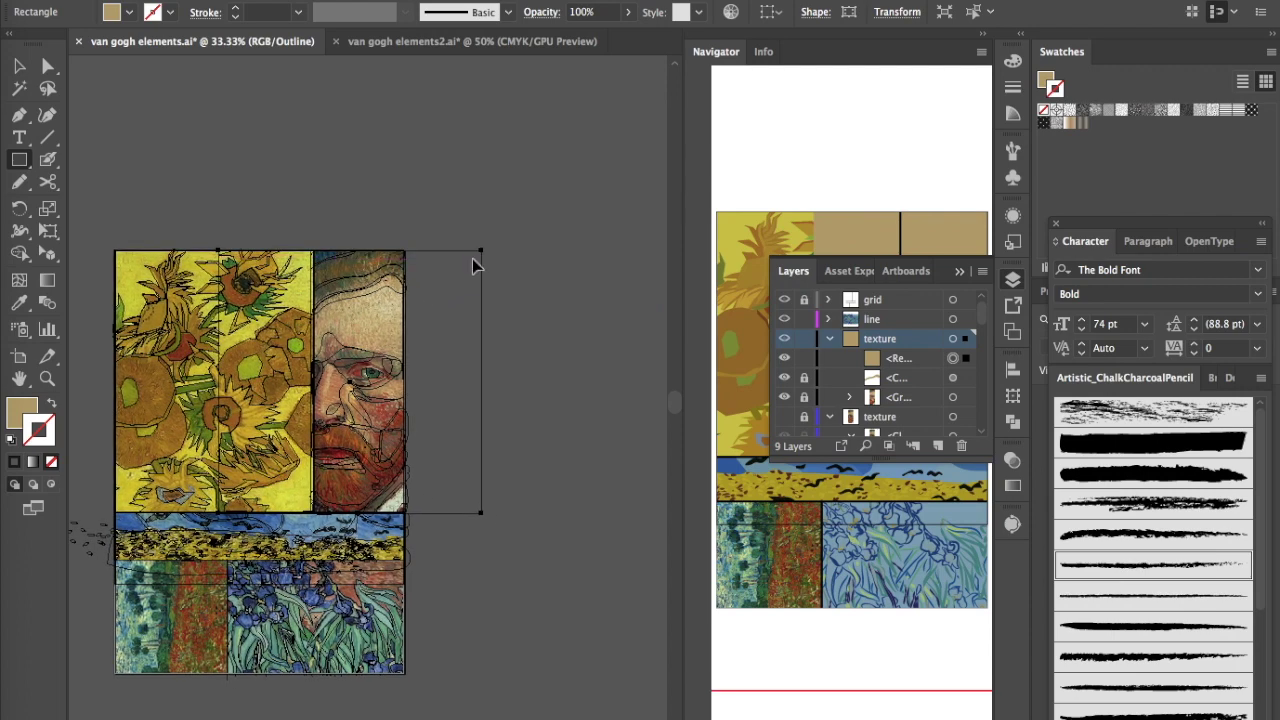
key(ctrl+y)
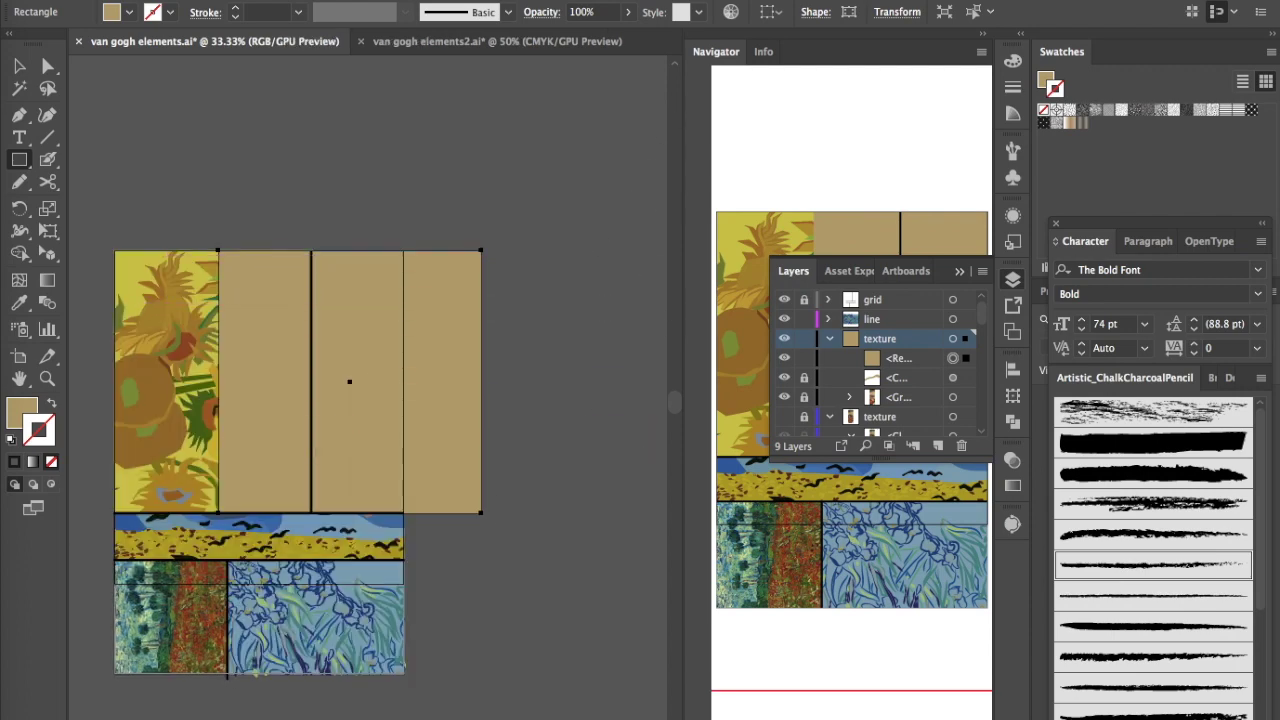
Step: Deselect the tan rectangle and choose the Essentials Classic workspace
click(699, 14)
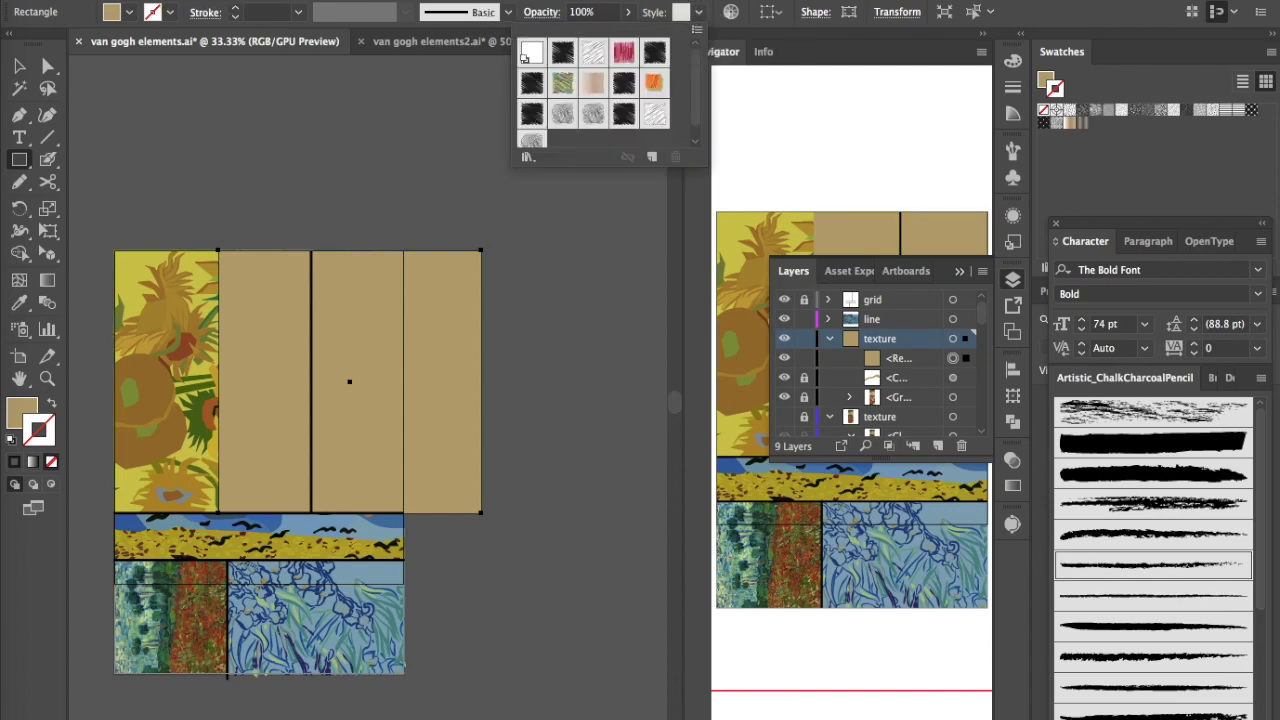
click(470, 0)
click(470, 0)
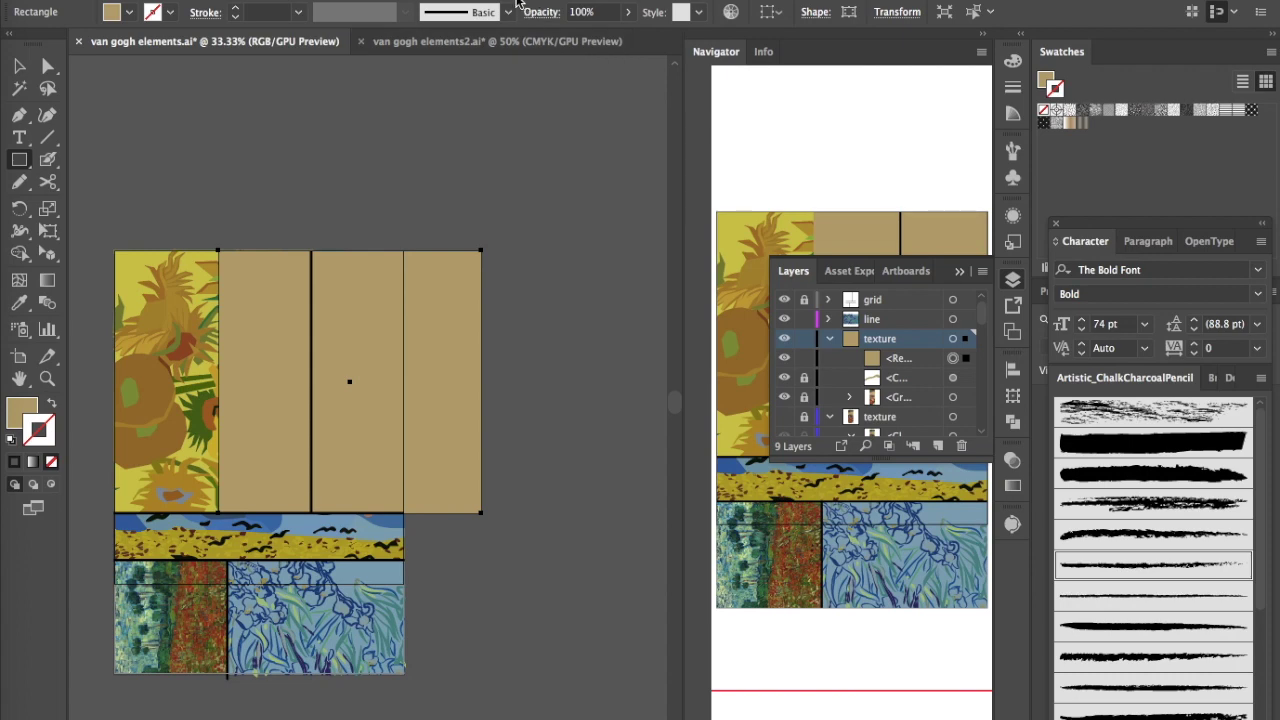
click(20, 65)
click(543, 160)
click(470, 0)
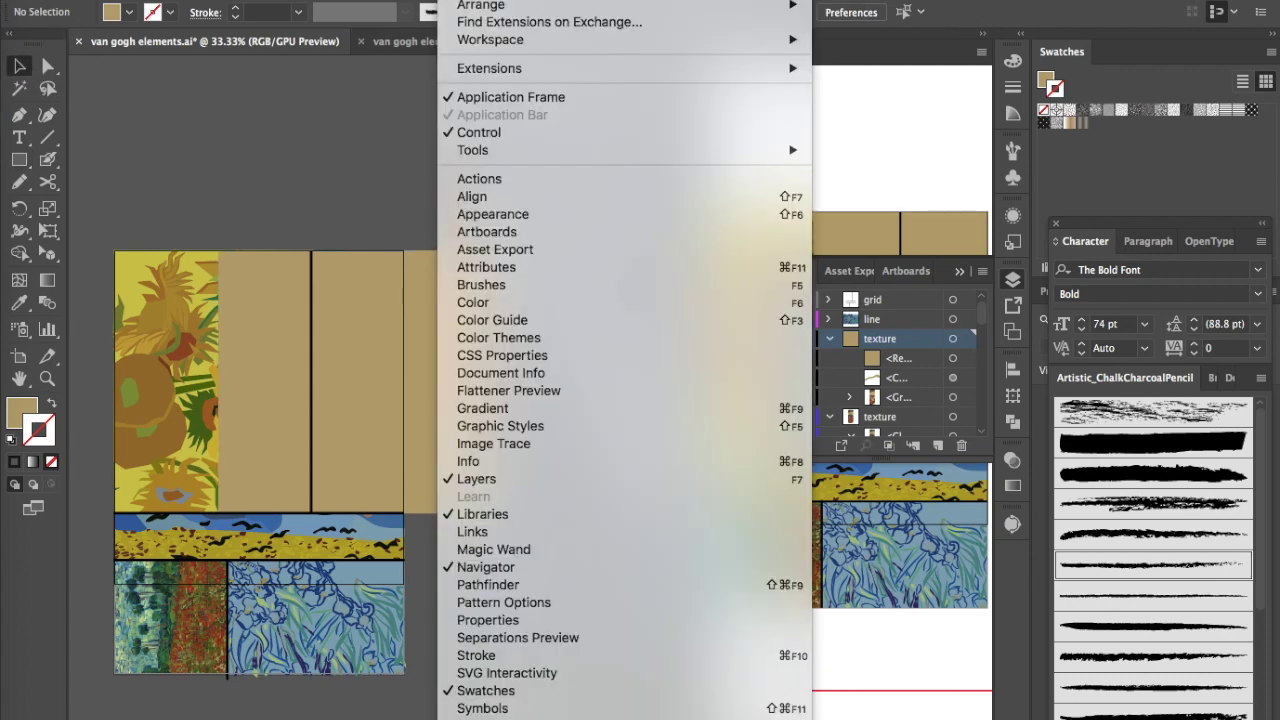
mouse_move(512, 42)
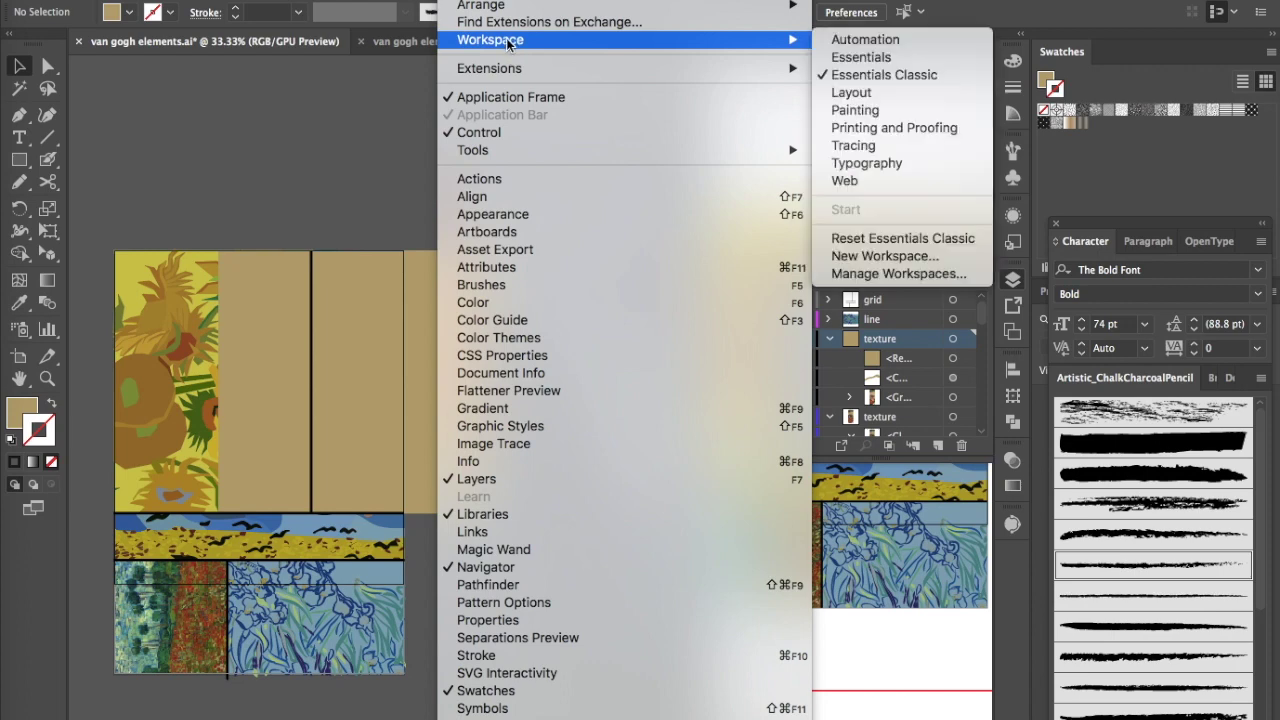
click(853, 74)
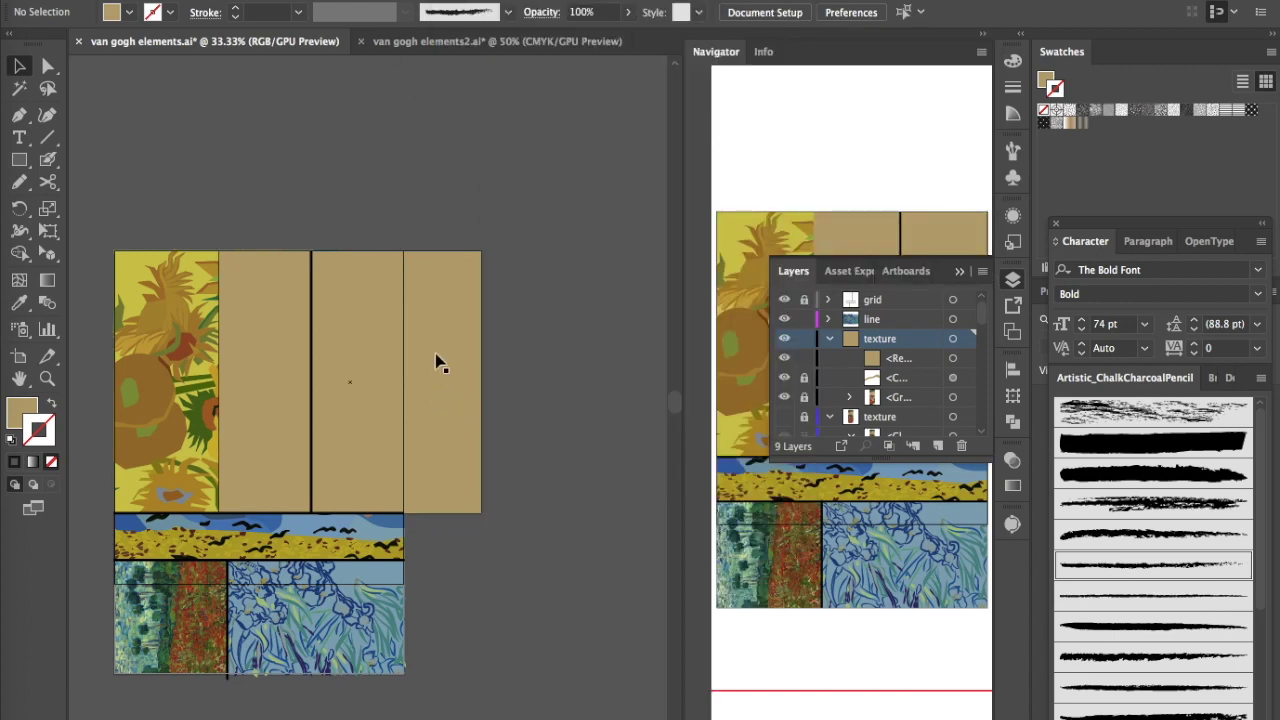
Step: Browse to the Scribble Effects graphic style library and choose the Scribble 2 style
click(697, 13)
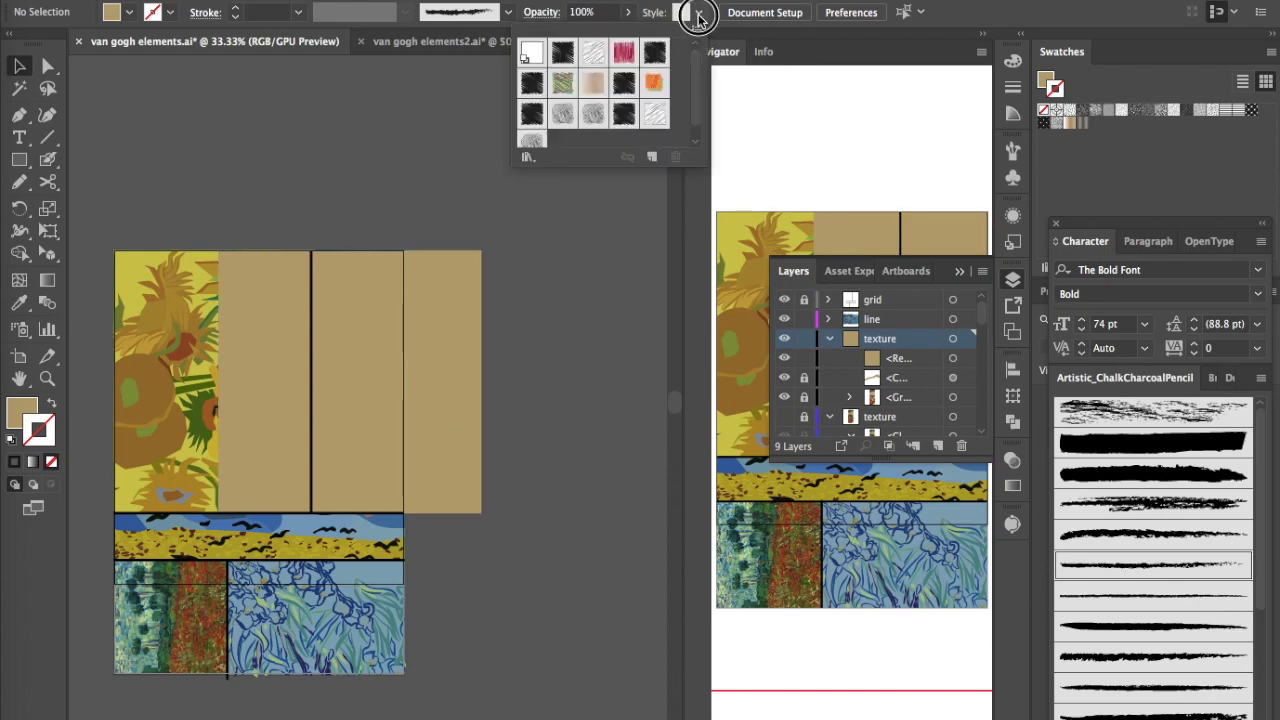
click(532, 157)
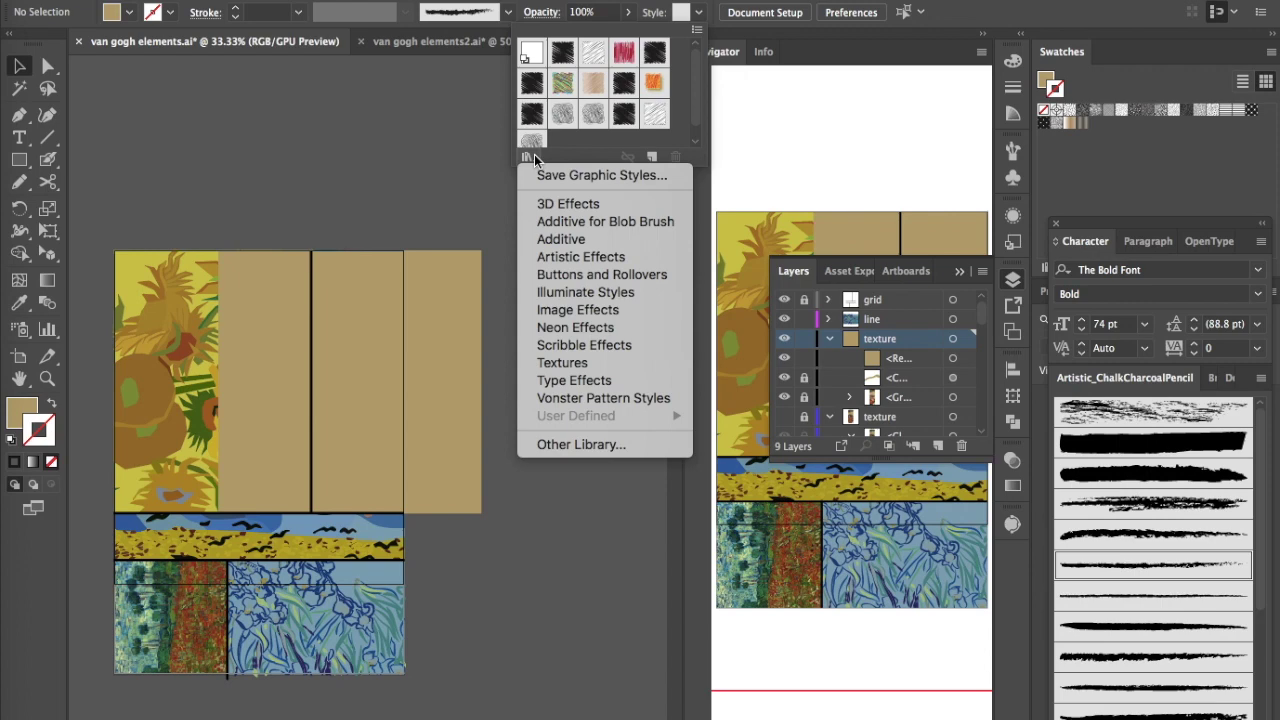
click(580, 350)
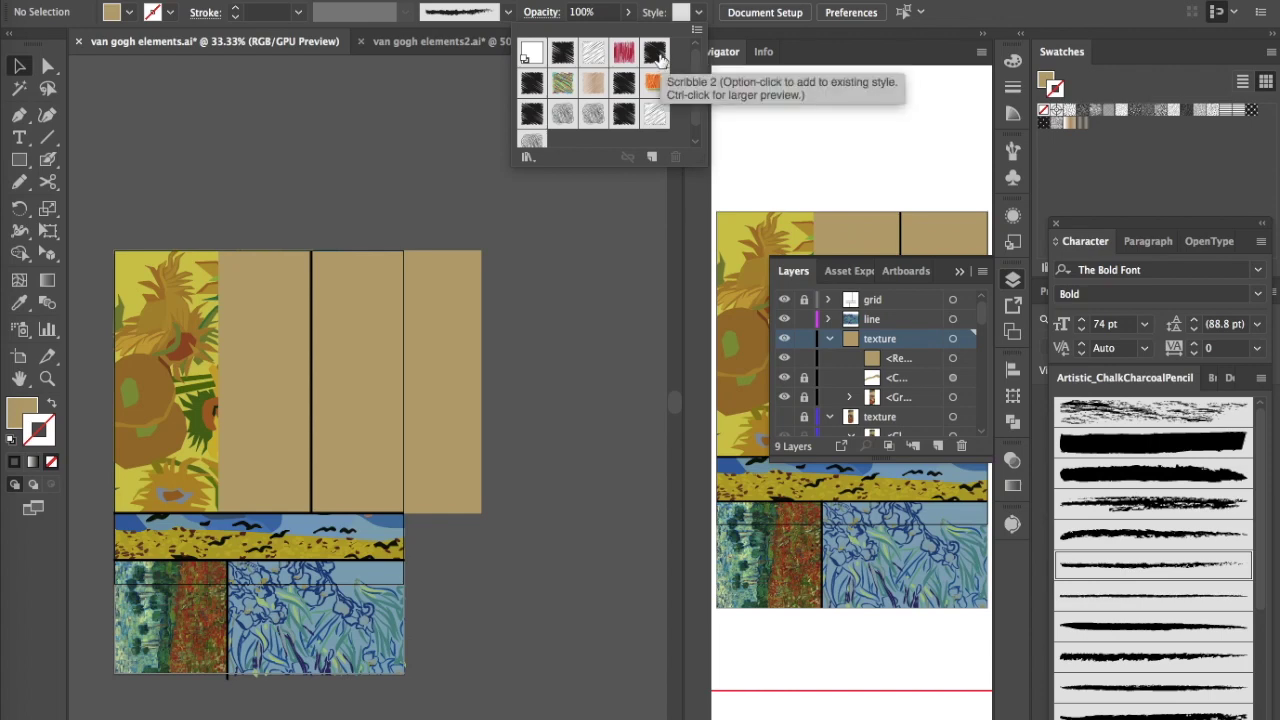
click(656, 58)
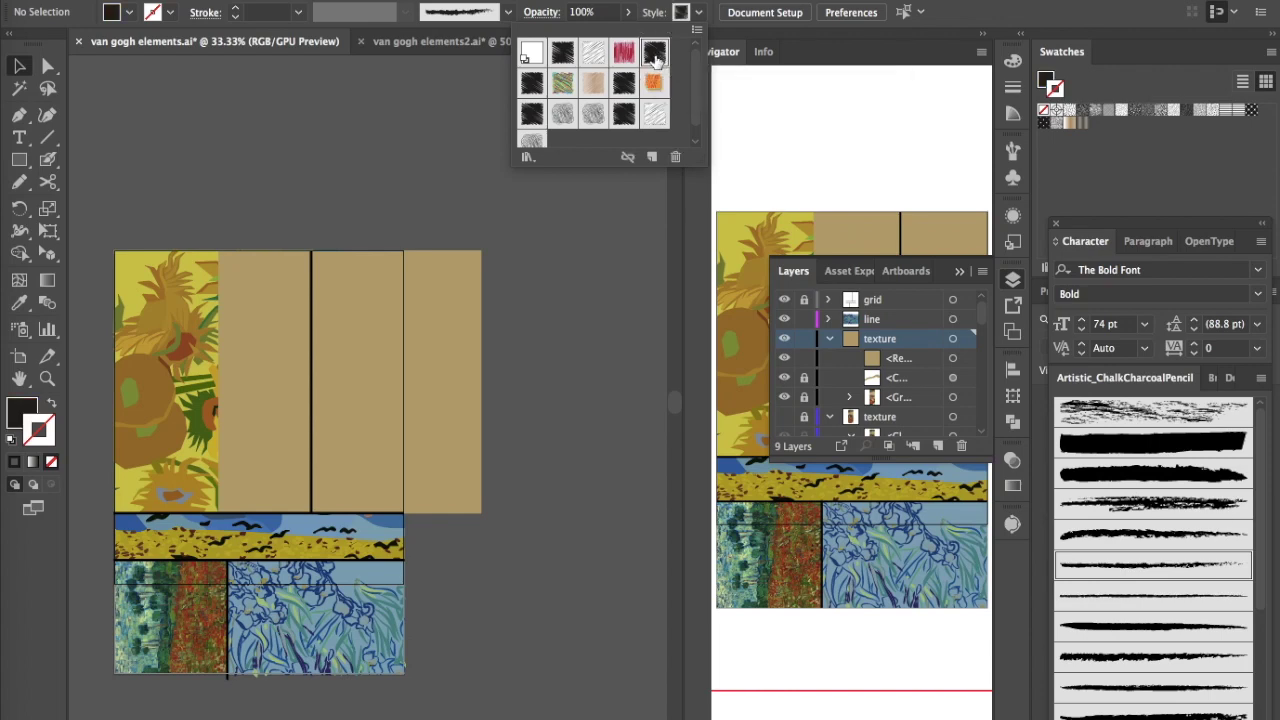
Step: Select the tan rectangle over the sunflowers and portrait and apply the Scribble 2 graphic style to it
click(457, 293)
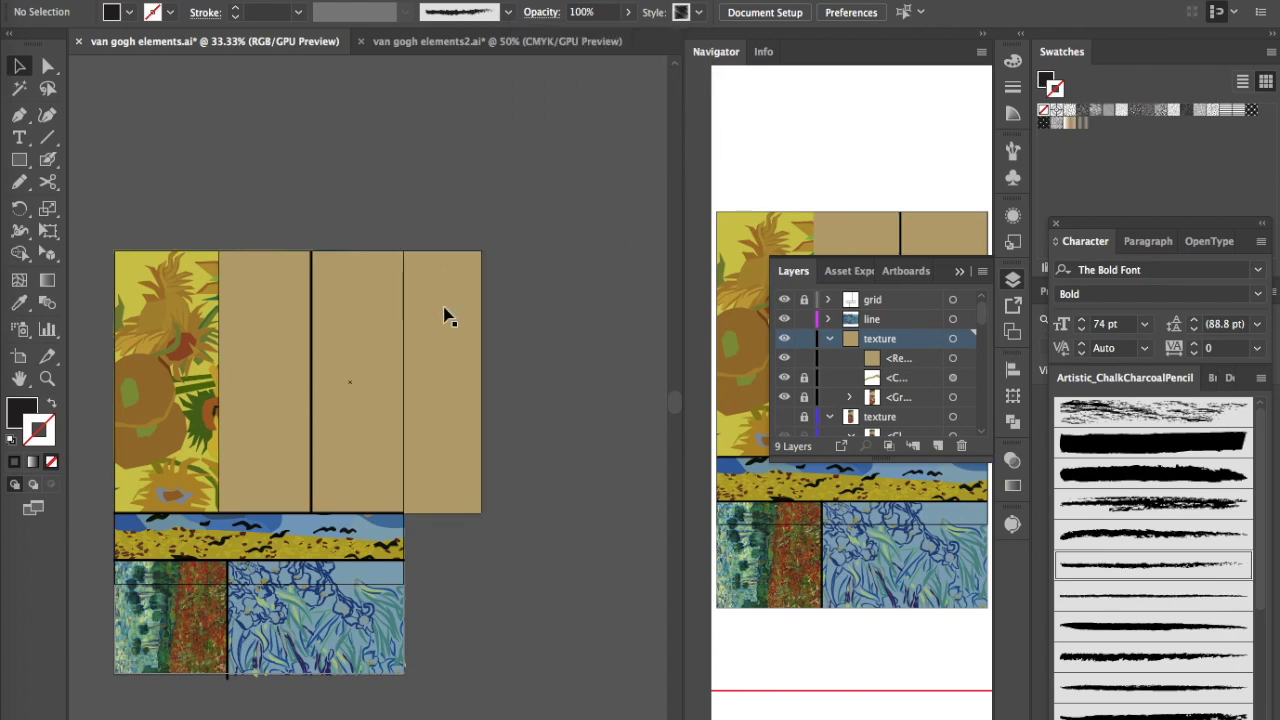
click(447, 316)
click(698, 12)
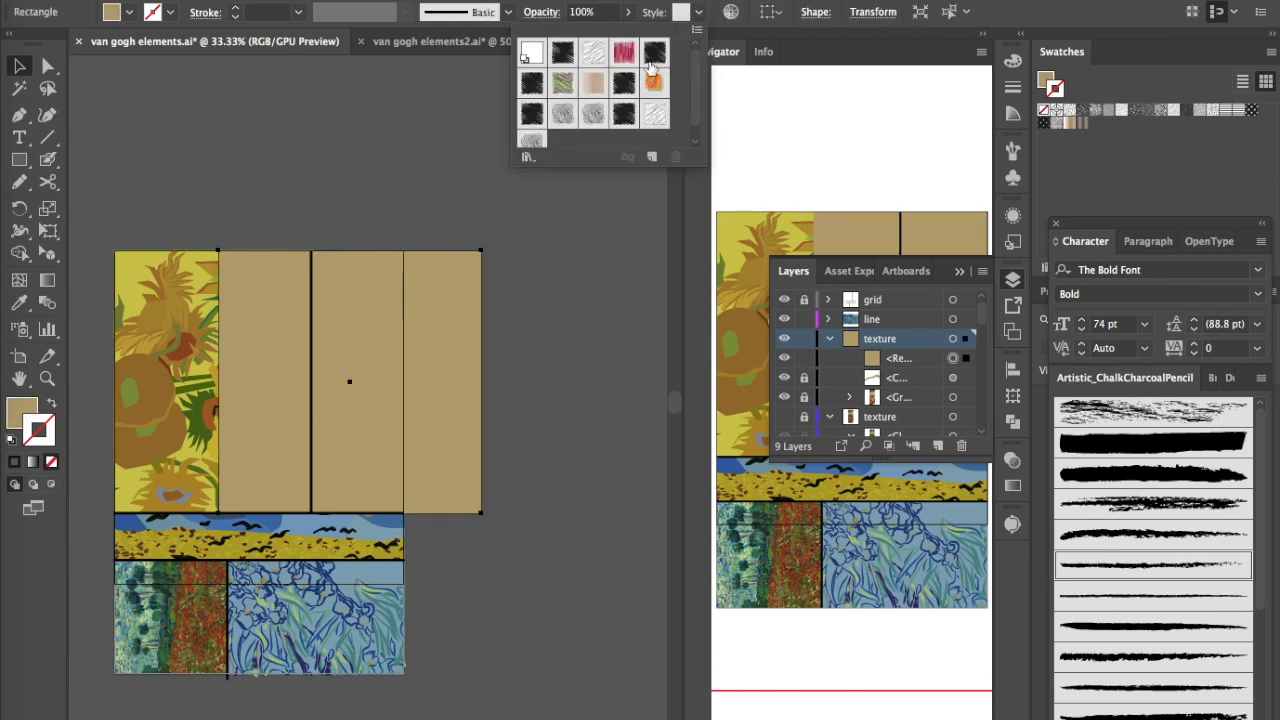
click(654, 56)
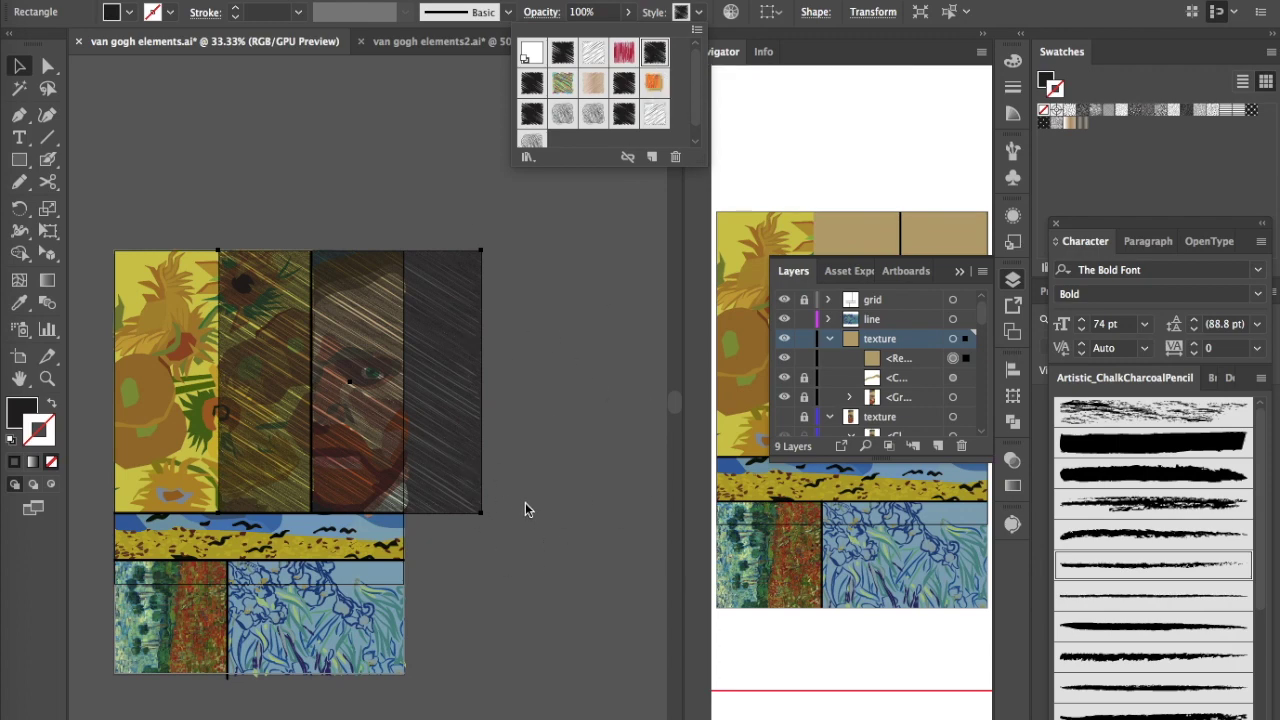
key(Escape)
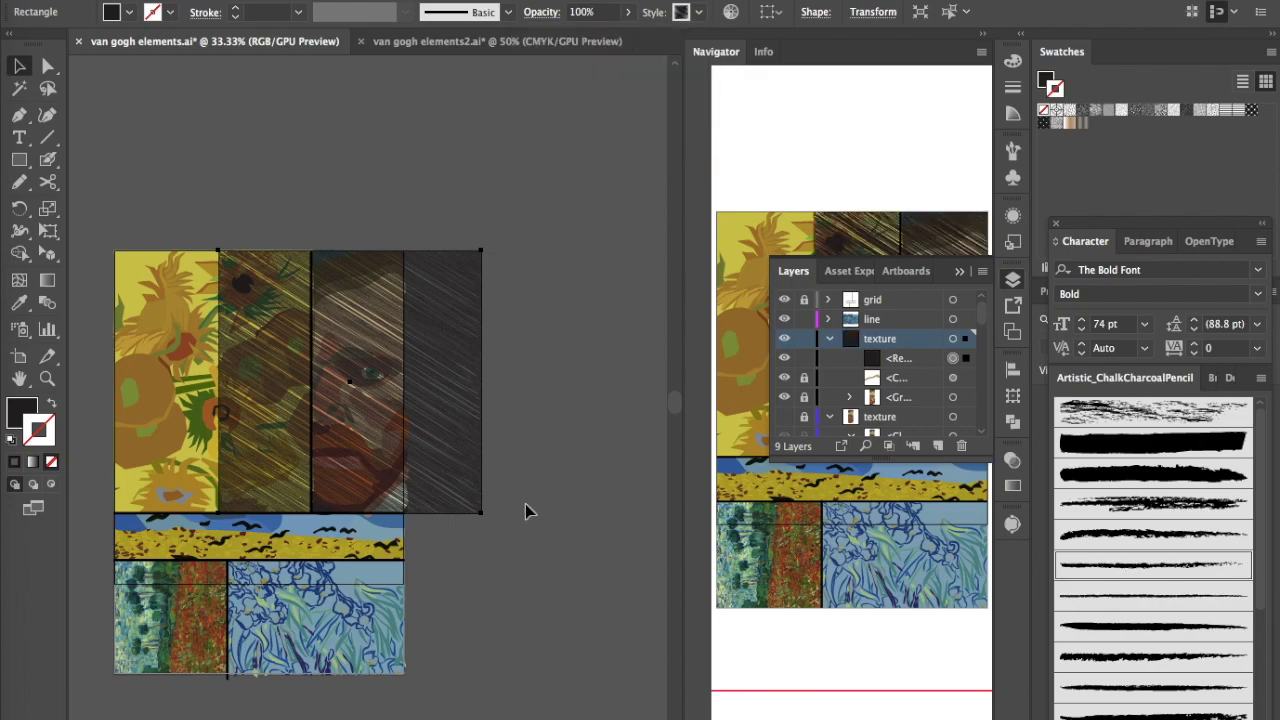
Step: Expand the appearance of the scribble-styled rectangle into editable strokes
key(ctrl+plus)
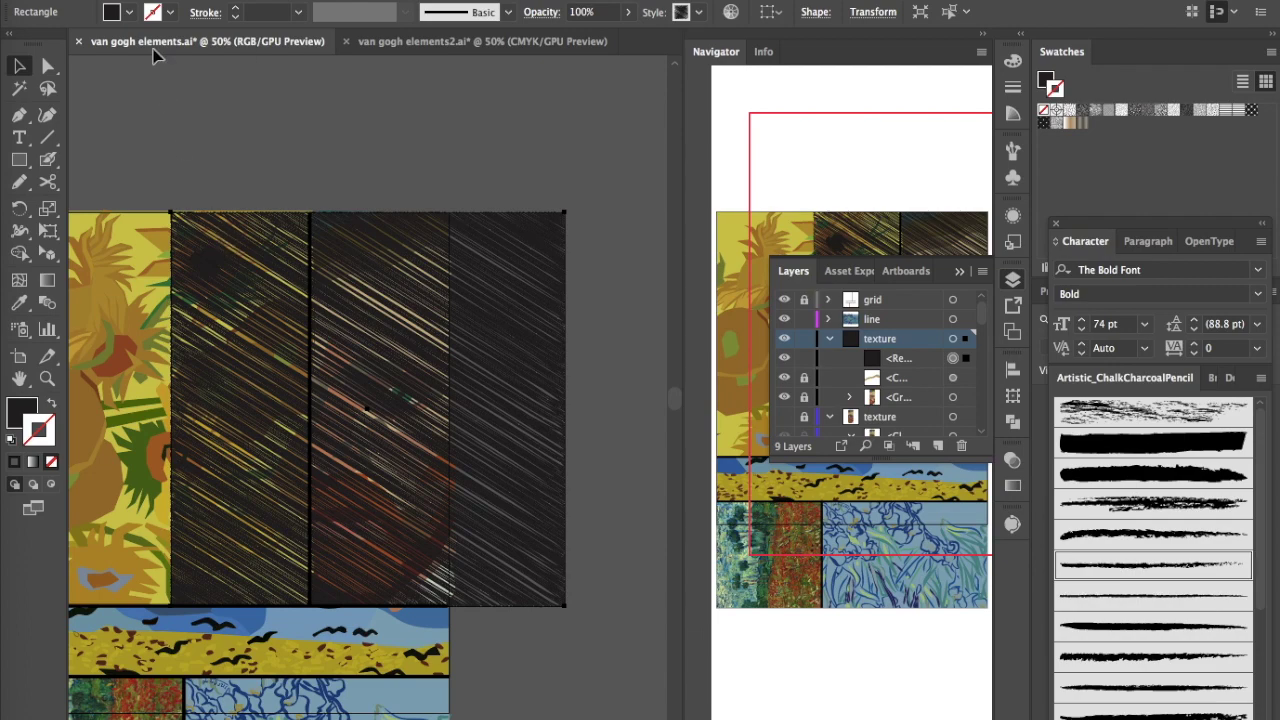
click(210, 0)
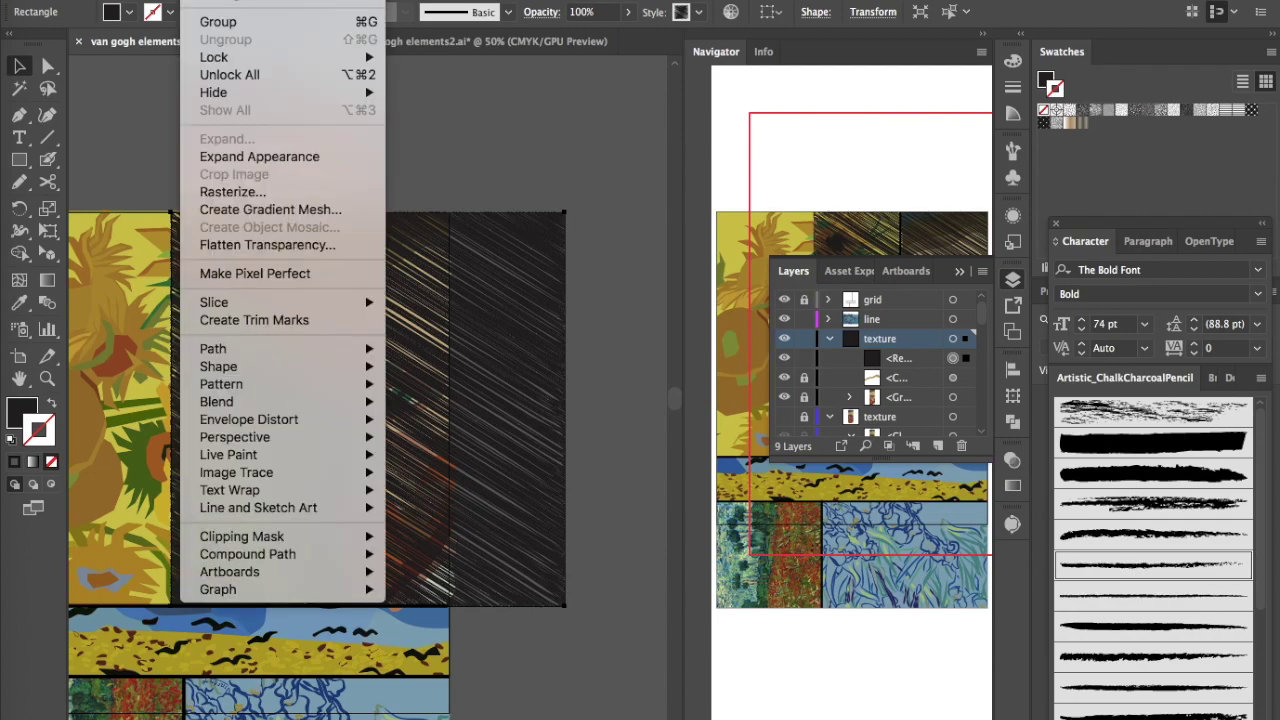
click(262, 160)
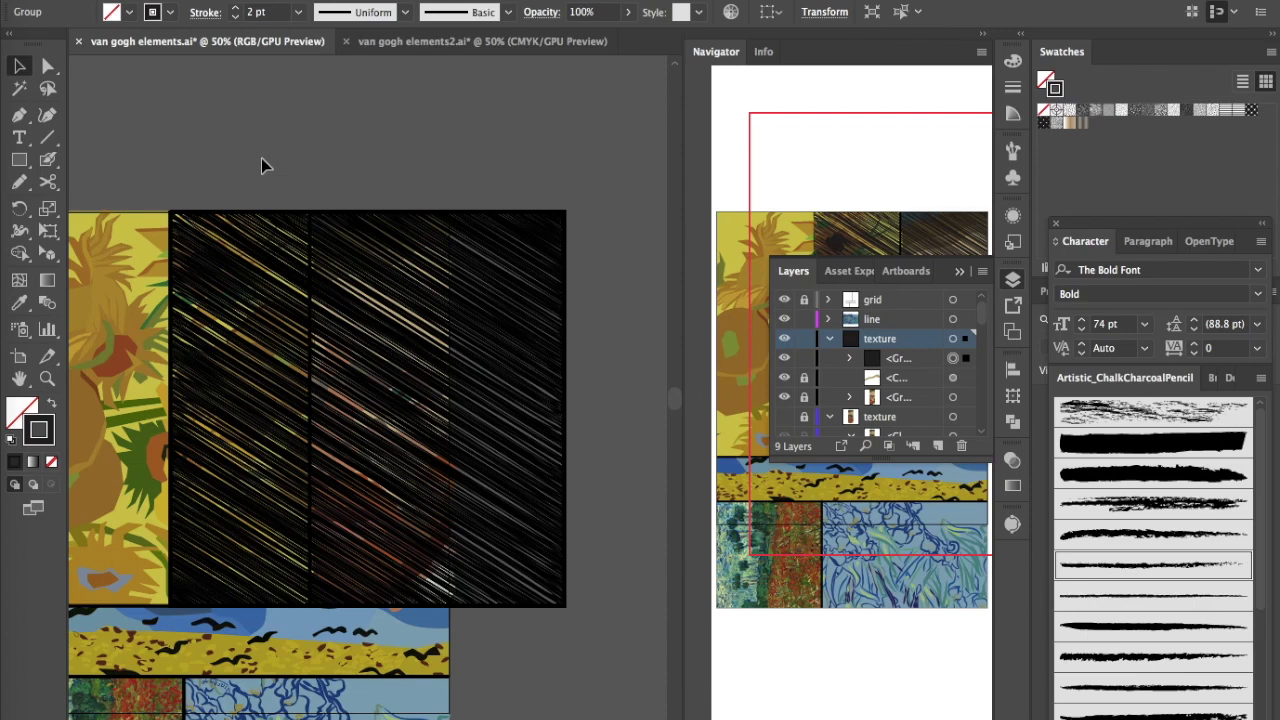
Step: Free-transform the scribble group: rotate it clockwise until its strokes run nearly vertical, enlarge it slightly, shift it down a little, and deselect it
key(e)
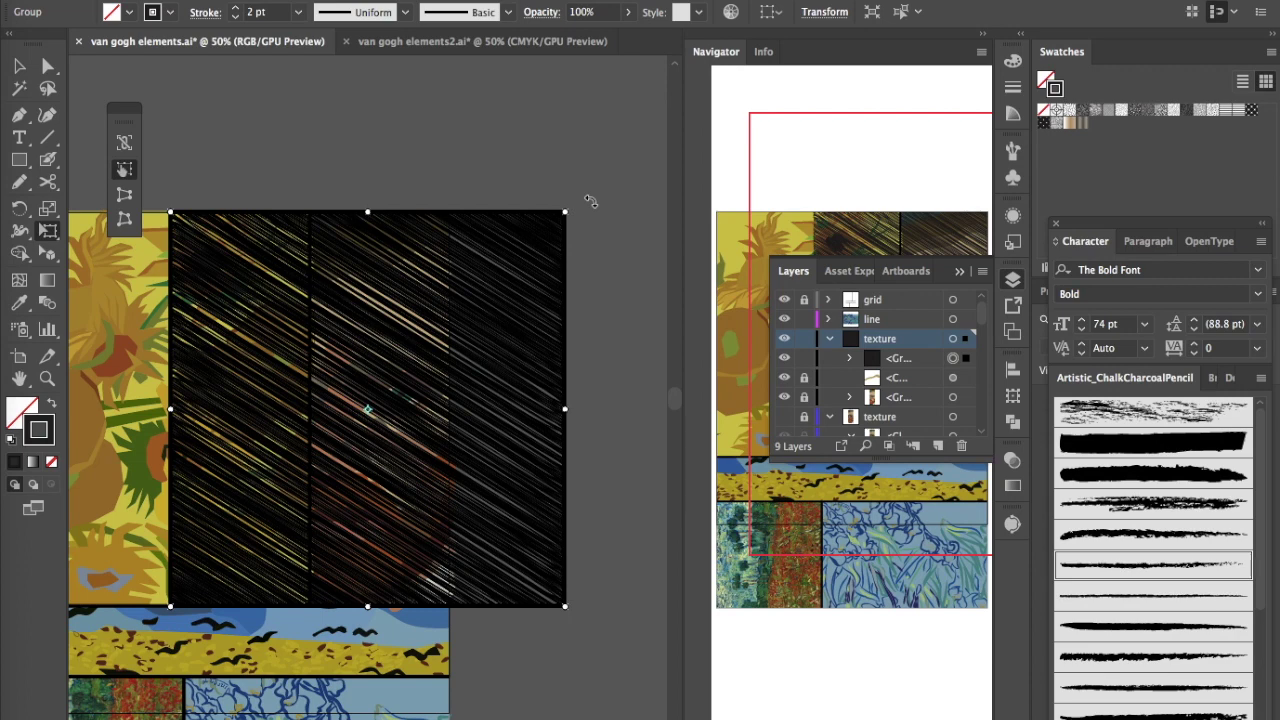
drag(591, 202, 643, 544)
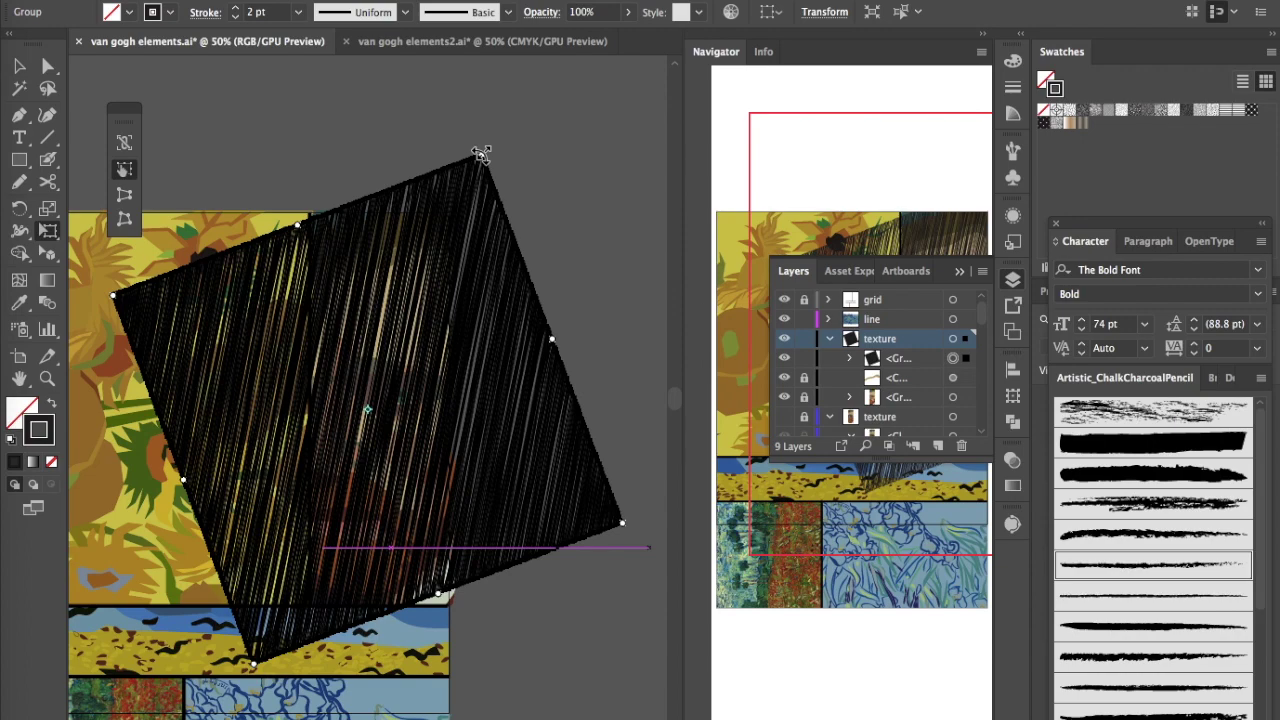
drag(481, 153, 497, 120)
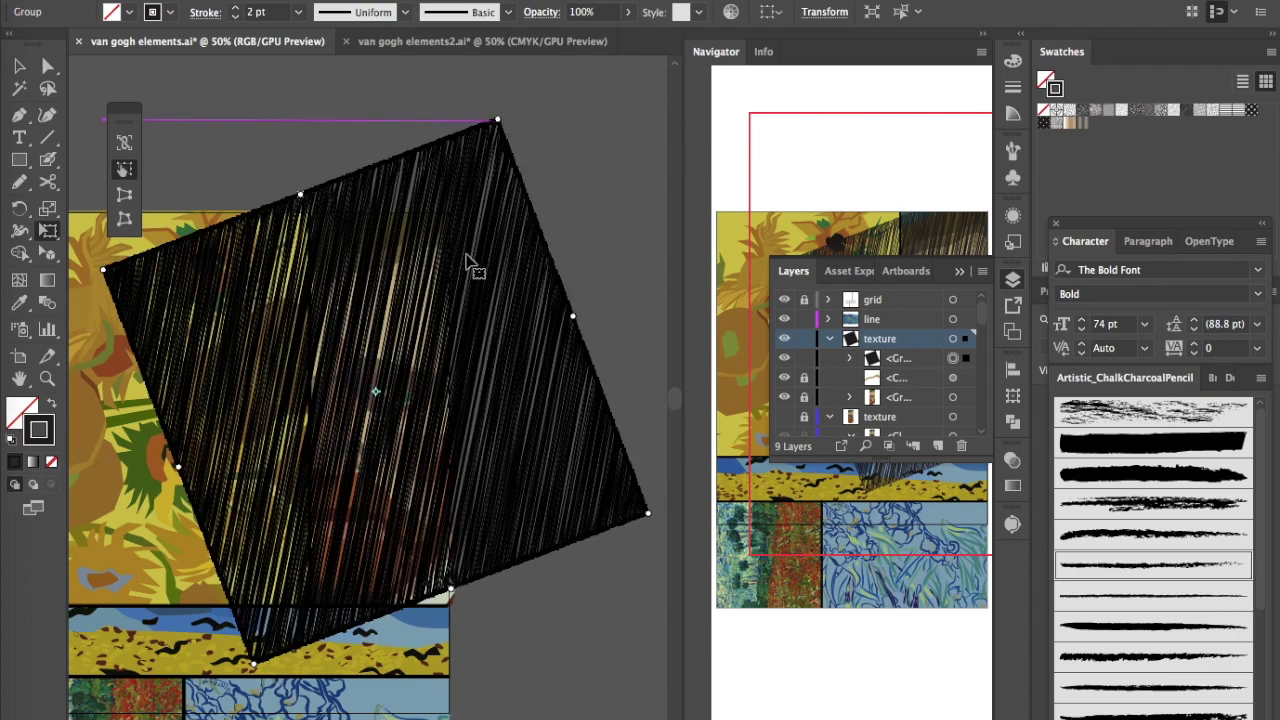
drag(466, 256, 468, 272)
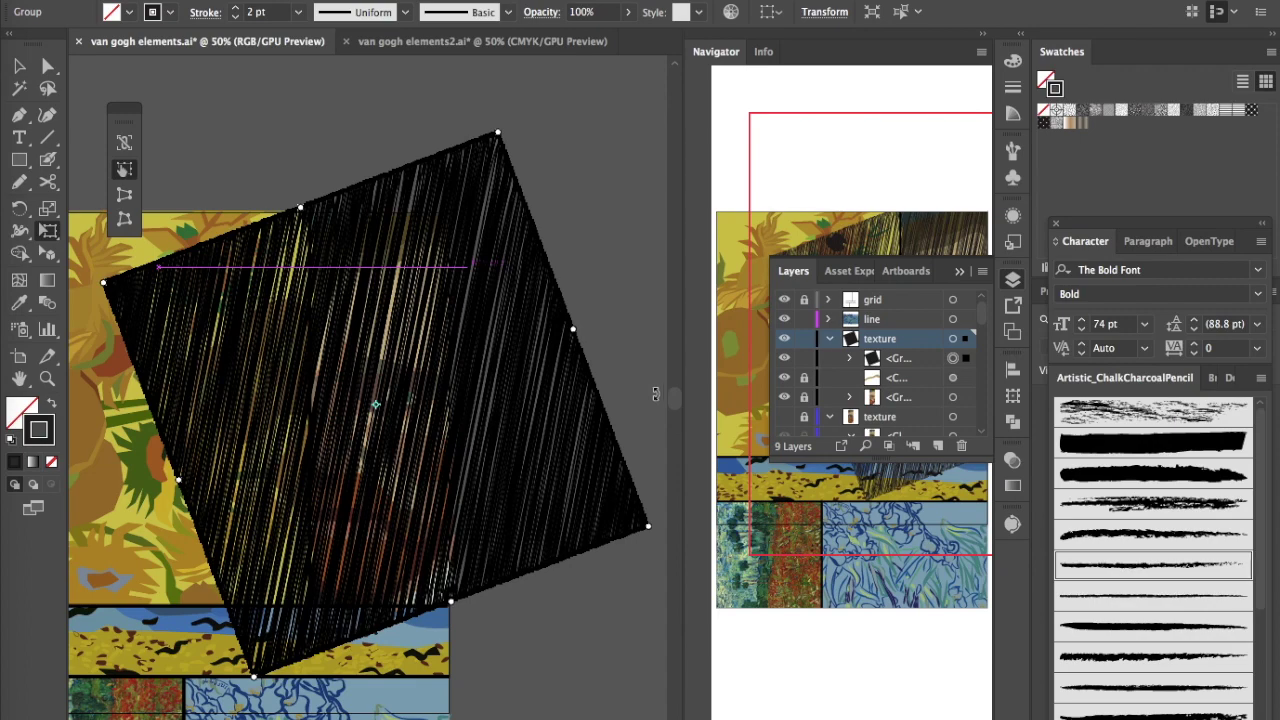
key(v)
click(607, 304)
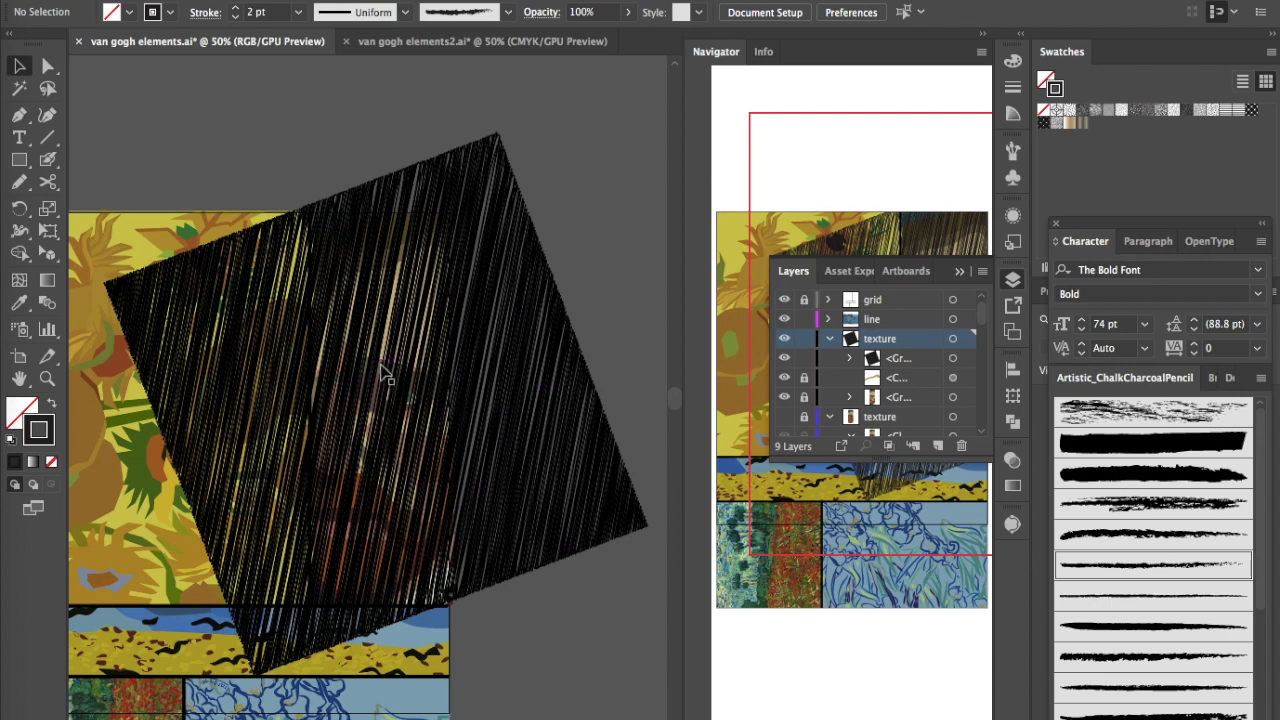
Step: Set the rotated scribble group's blending mode to Soft Light
click(494, 396)
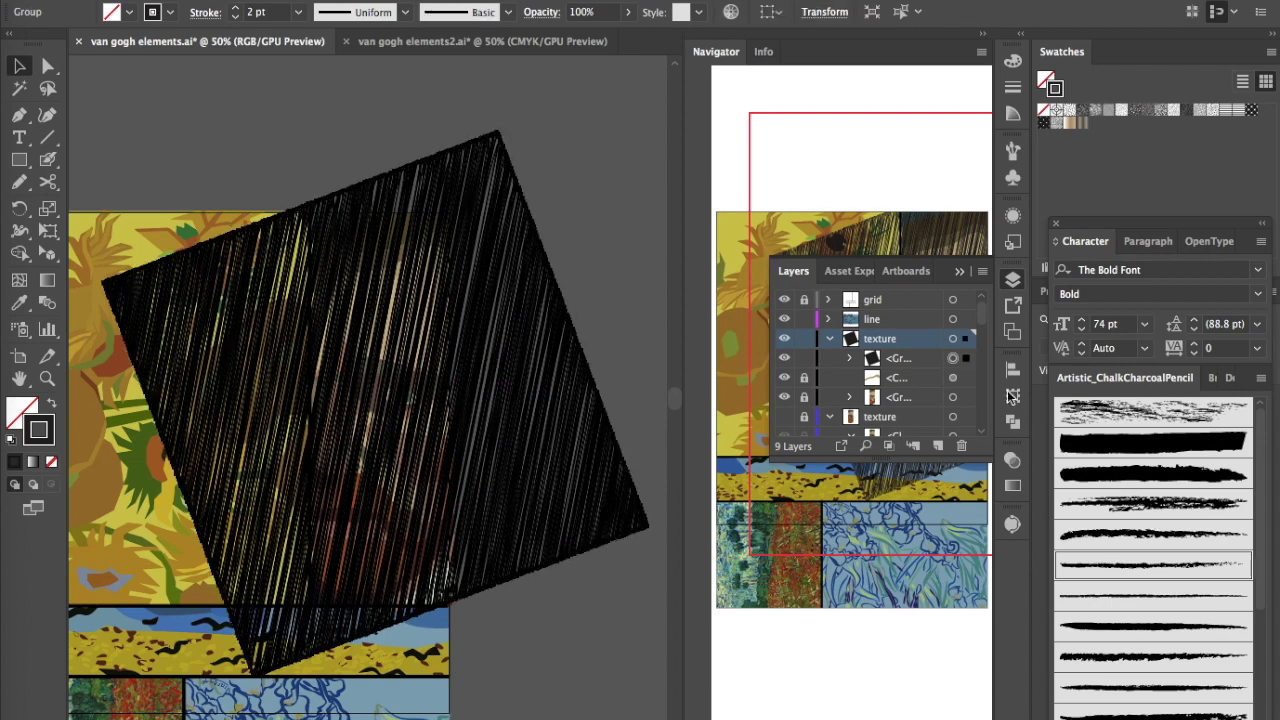
click(1012, 460)
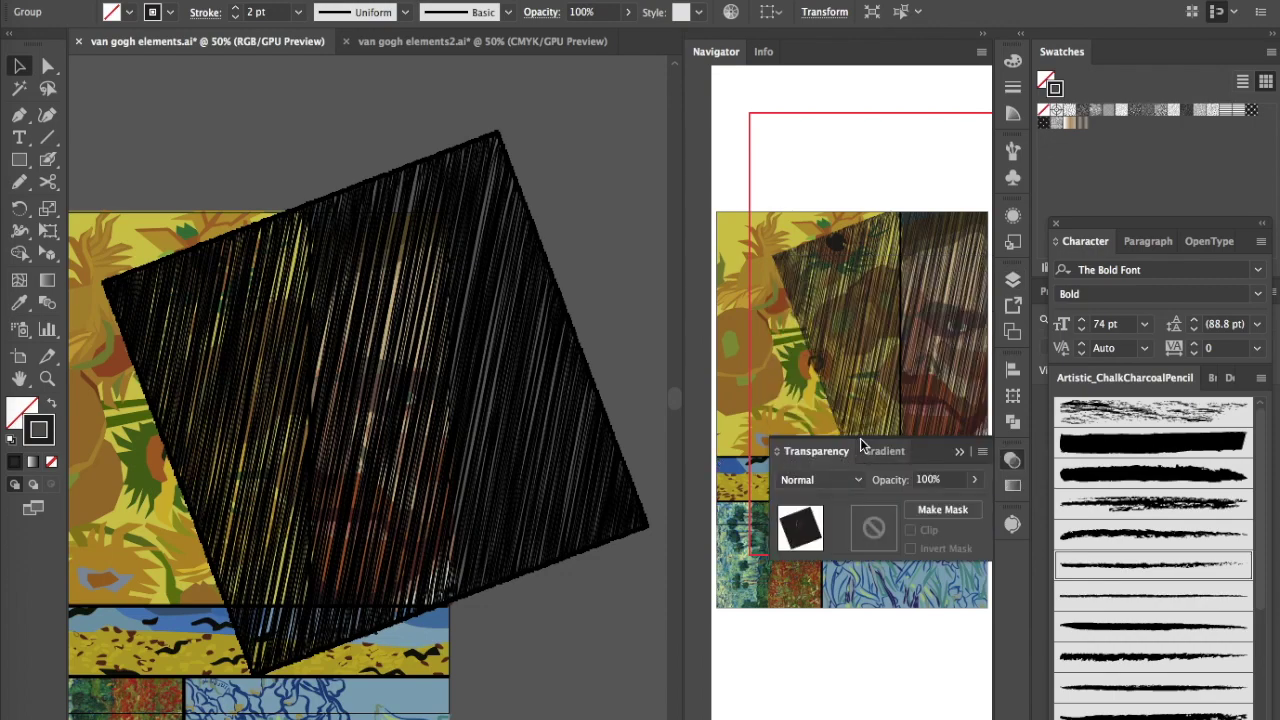
click(480, 0)
key(Escape)
click(858, 484)
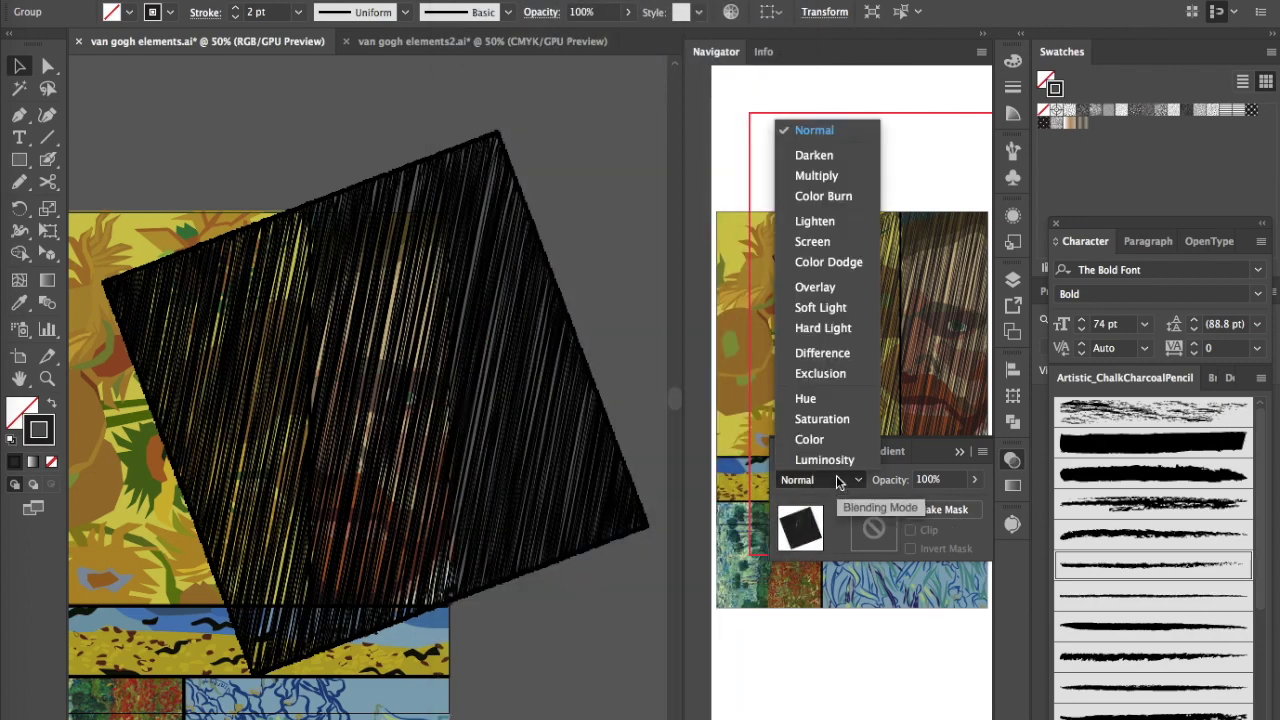
click(806, 308)
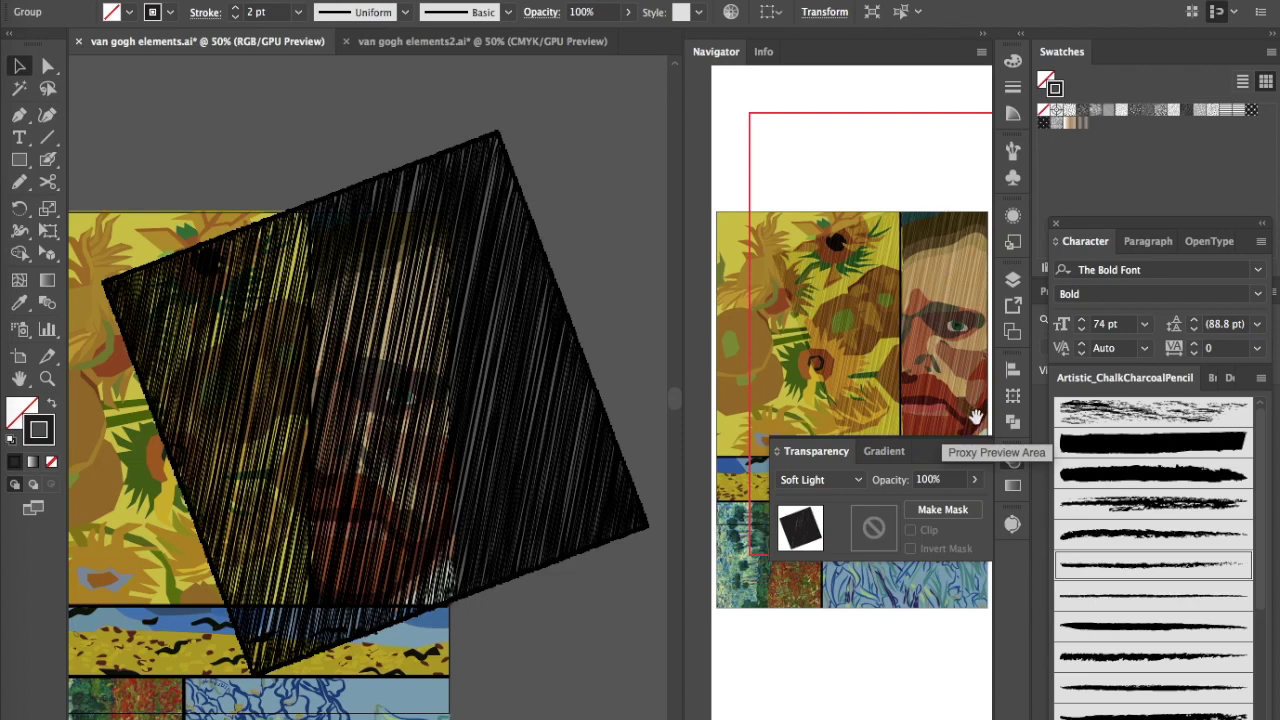
Step: Lower the scribble group's opacity to about 50% and deselect it
click(967, 482)
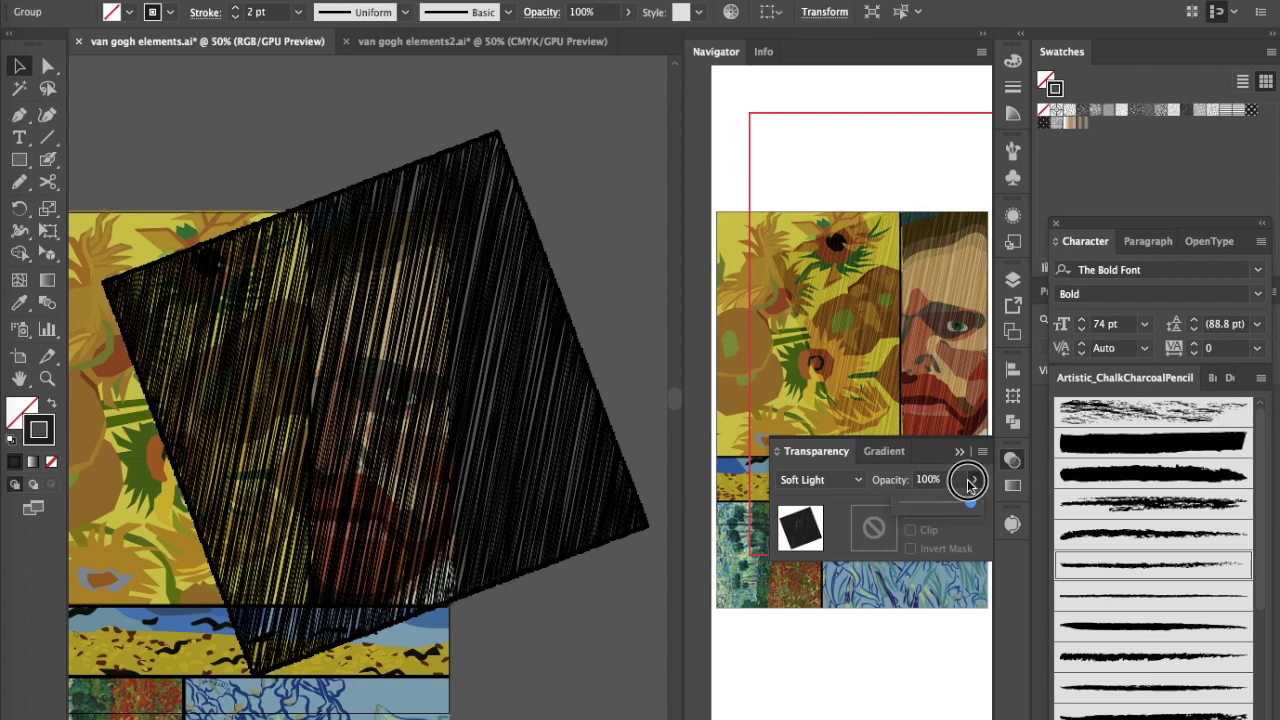
drag(956, 500, 938, 508)
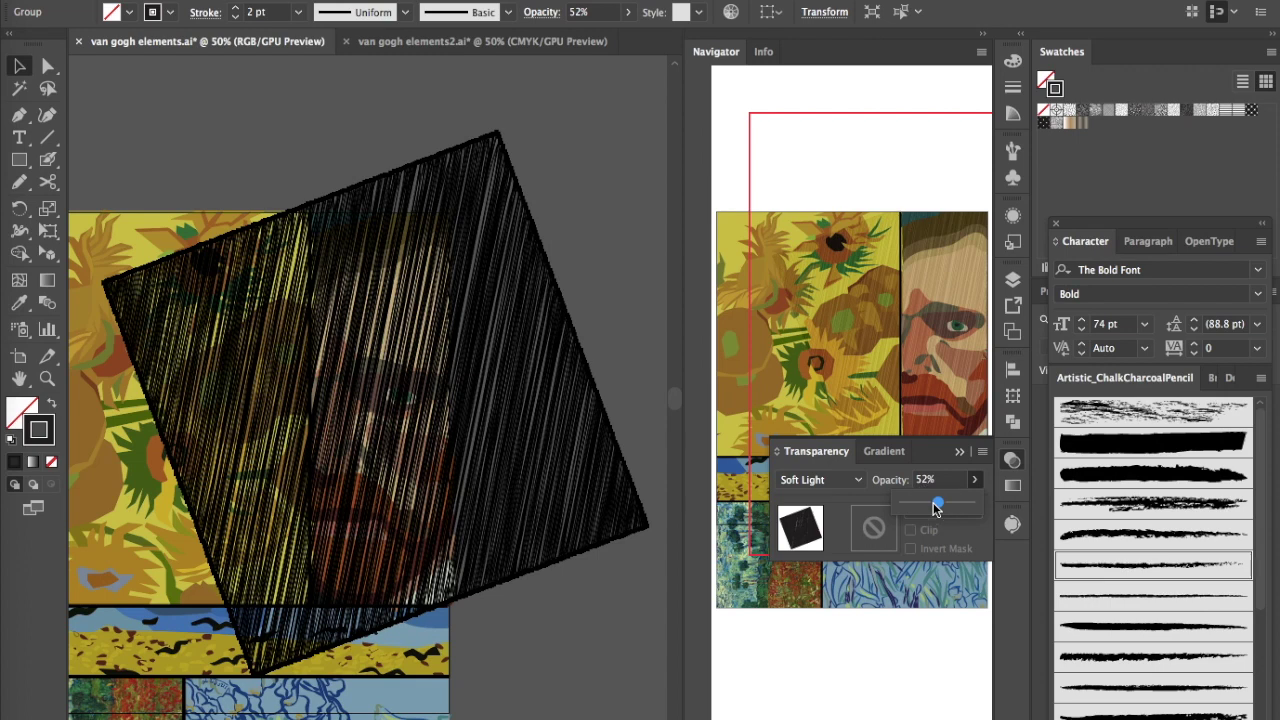
click(928, 505)
click(933, 508)
click(638, 321)
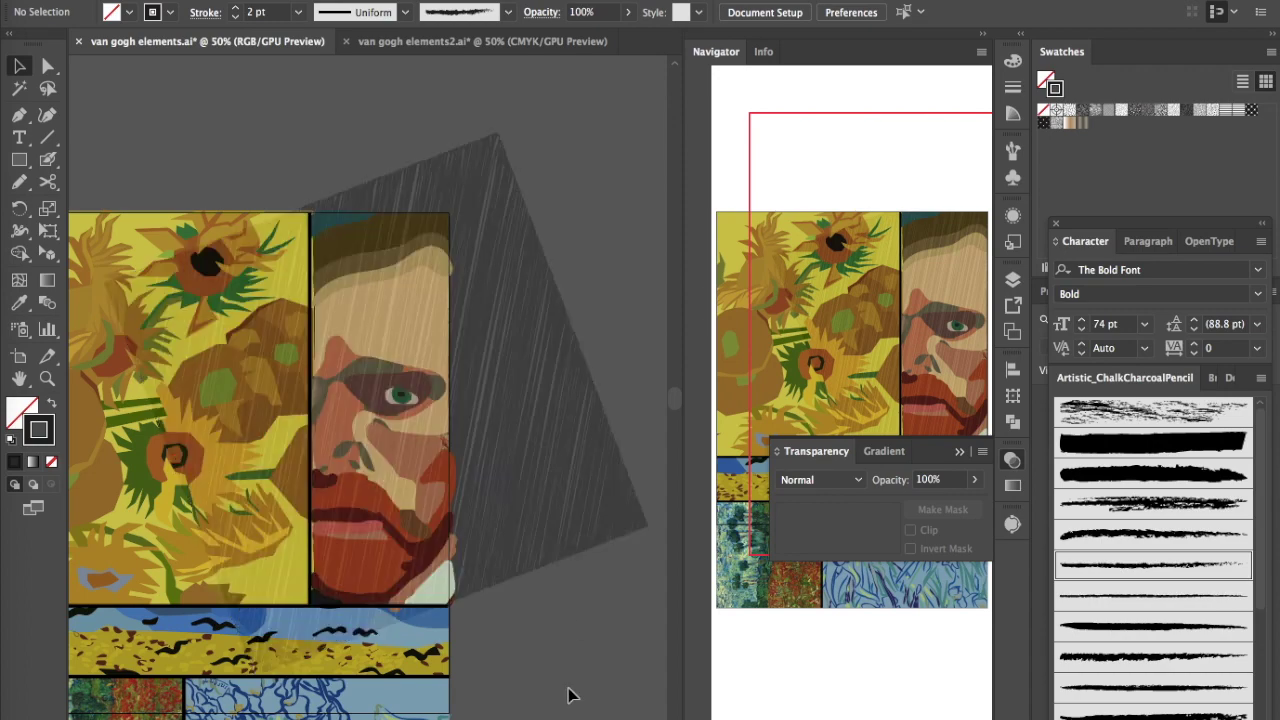
Step: Hide and lock the scribble group in the upper texture layer
scroll(567, 694, down, 4)
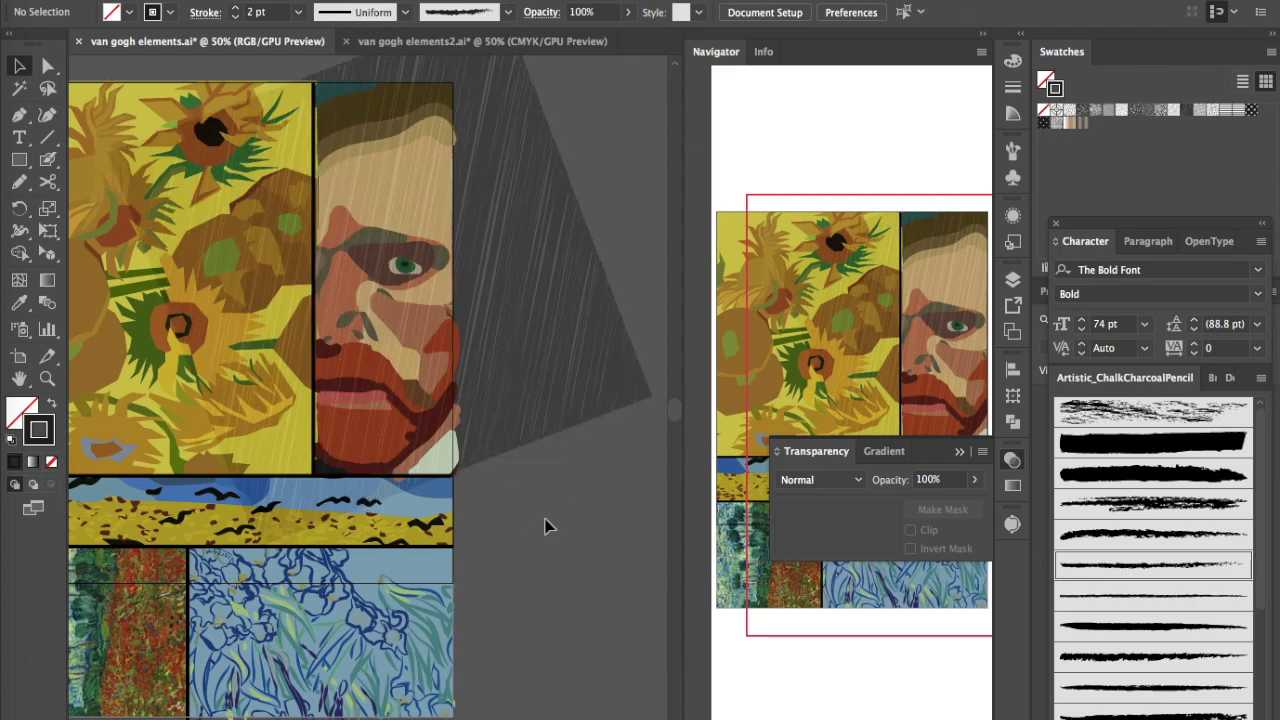
click(1013, 281)
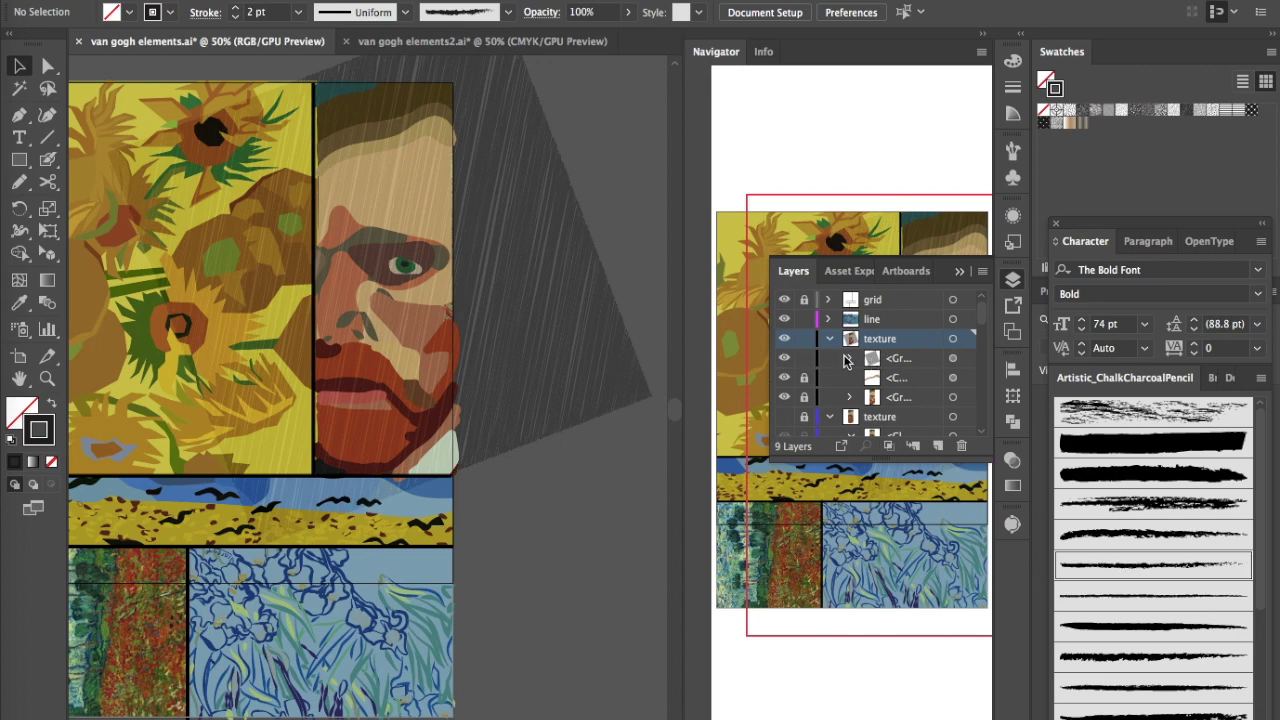
click(785, 359)
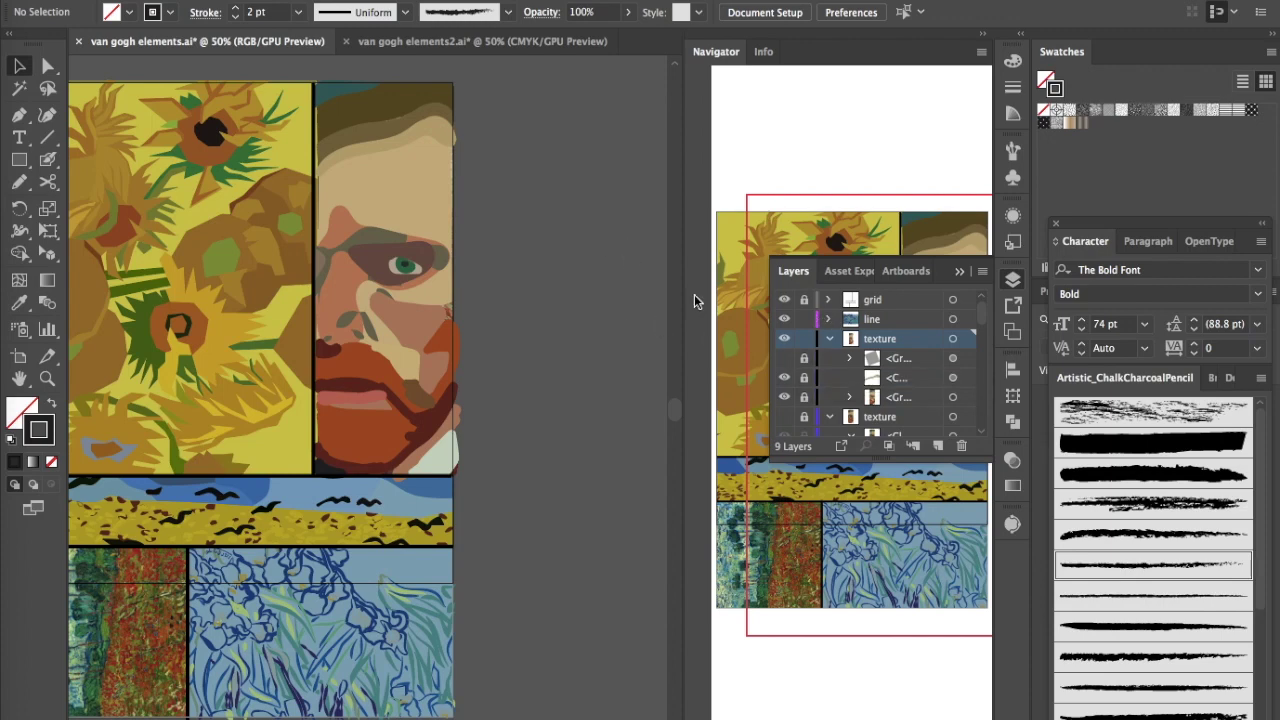
Step: Switch from the Blob Brush to the Paintbrush tool for adding texture strokes
scroll(547, 294, down, 1)
scroll(547, 294, right, 2)
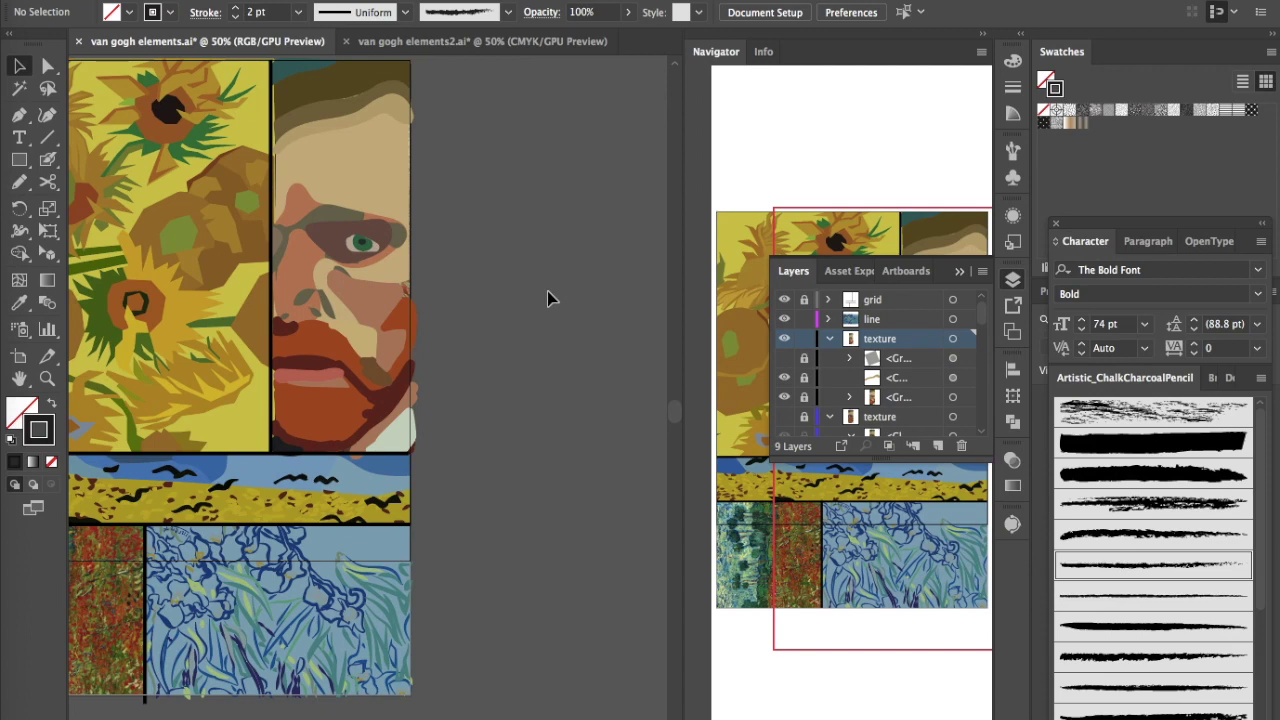
scroll(547, 291, up, 4)
scroll(547, 291, left, 4)
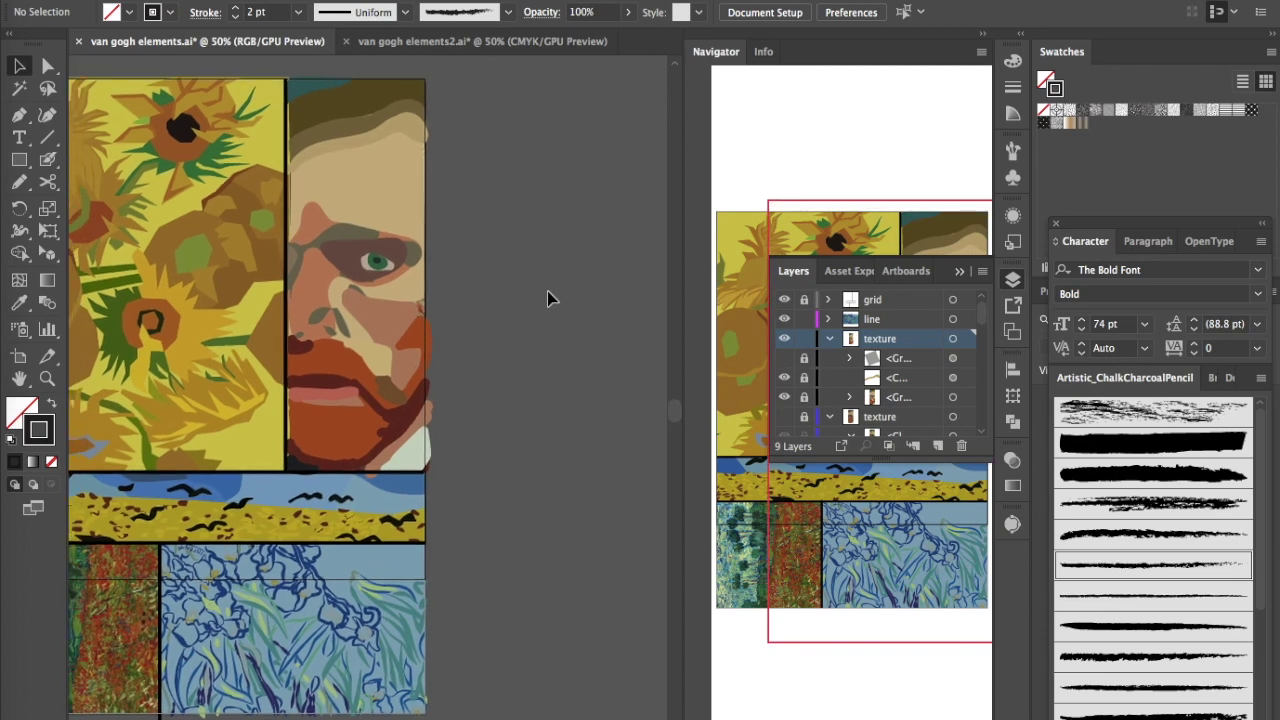
scroll(547, 291, down, 7)
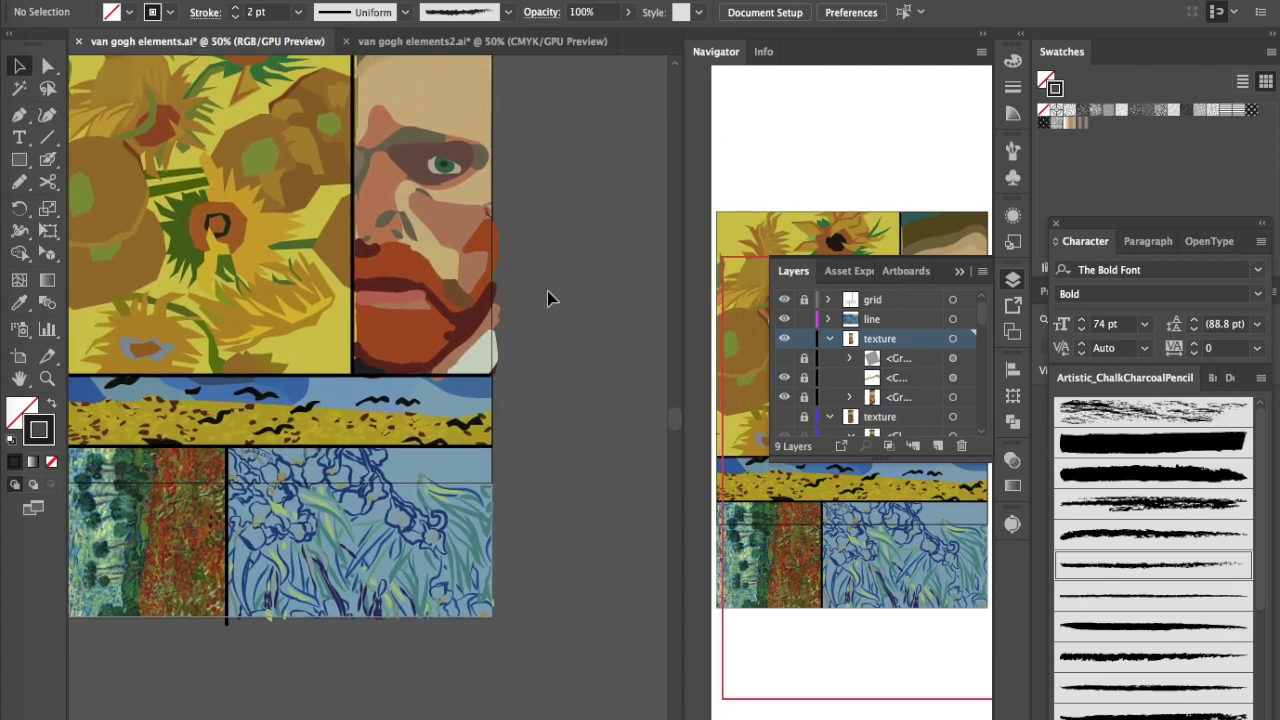
click(48, 160)
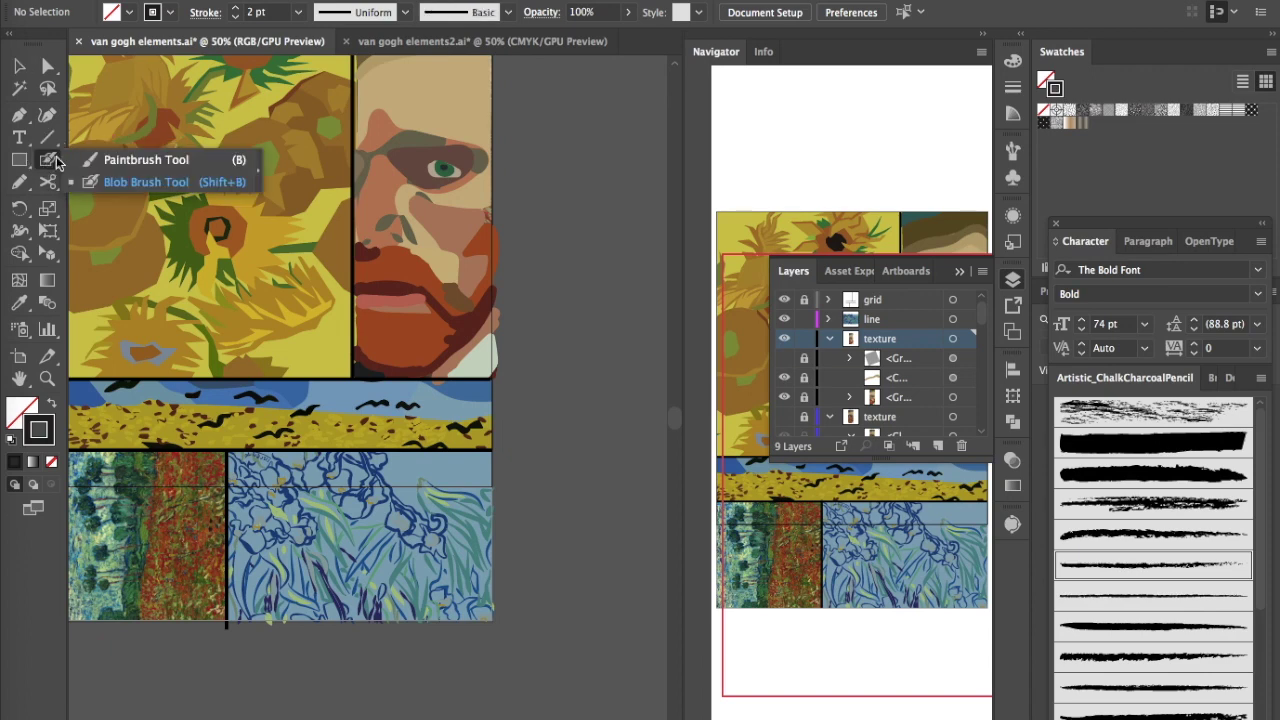
click(183, 160)
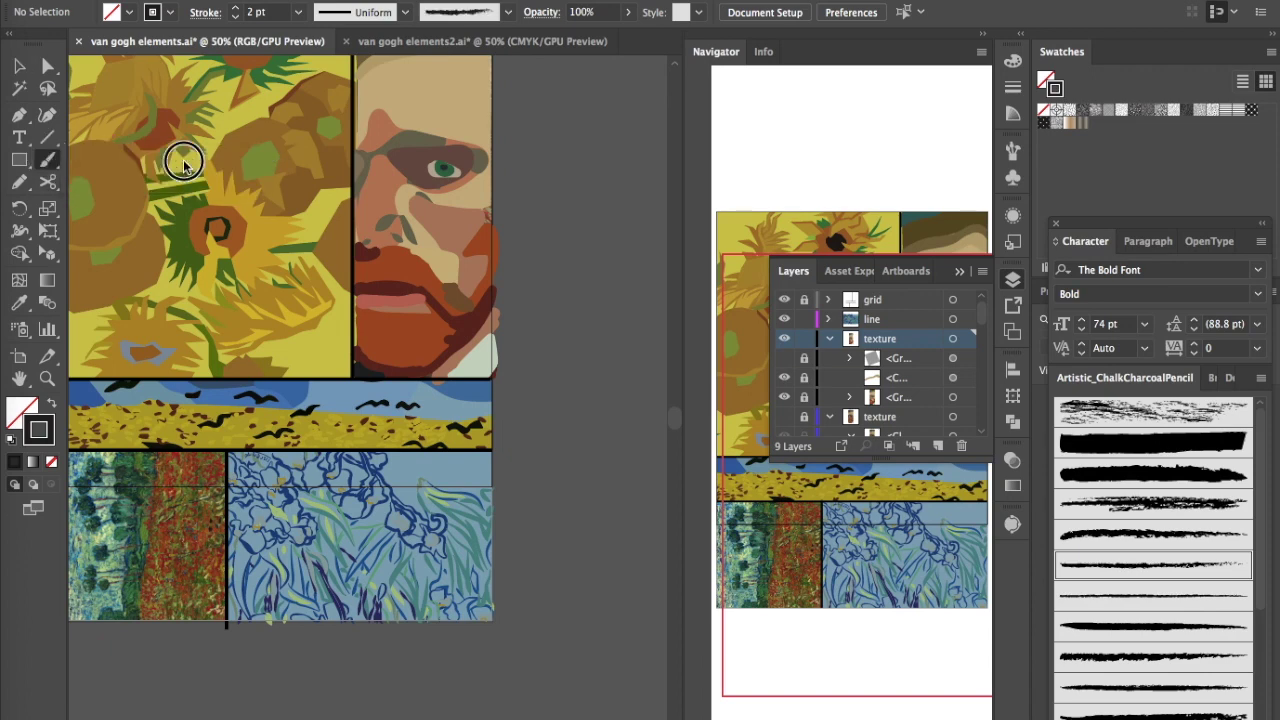
scroll(623, 236, up, 2)
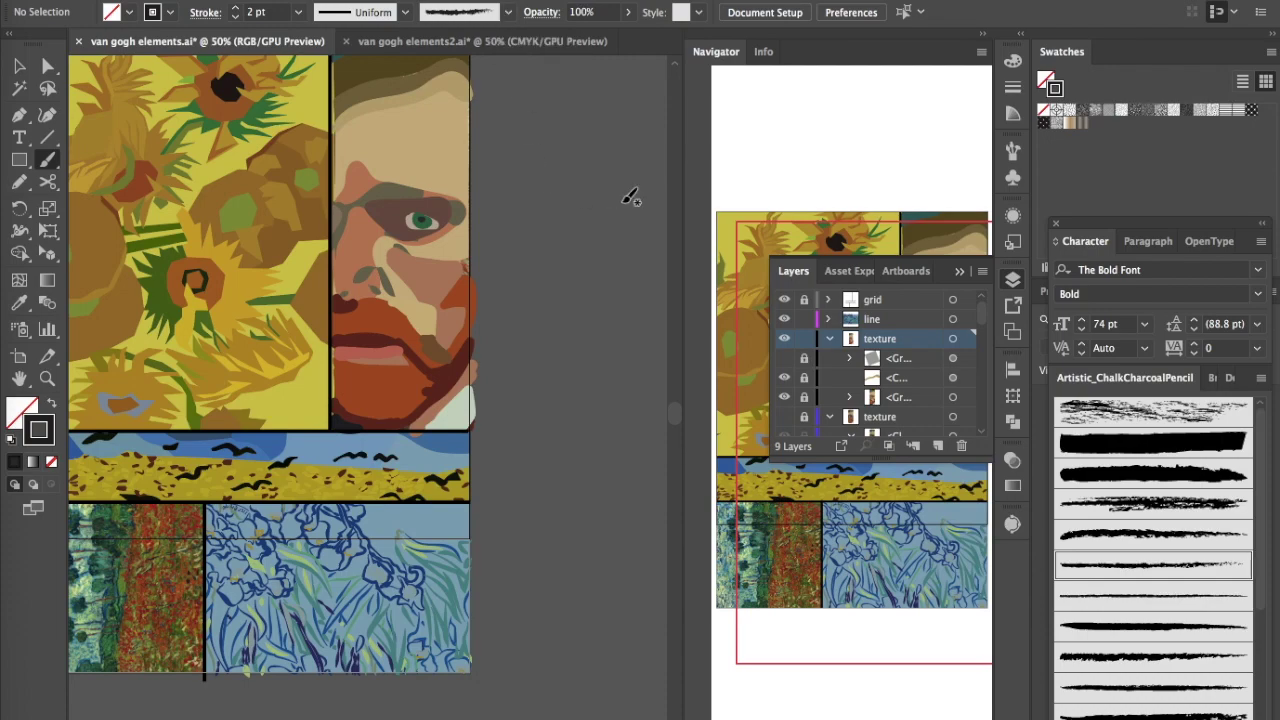
Step: Move the brush library clear of the workspace edge, load Artistic_ChalkCharcoalPencil, and choose a thick, rough brush that tapers at one end
mouse_move(1156, 222)
mouse_down()
mouse_move(903, 114)
mouse_move(737, 15)
mouse_move(797, 37)
mouse_move(800, 97)
mouse_up()
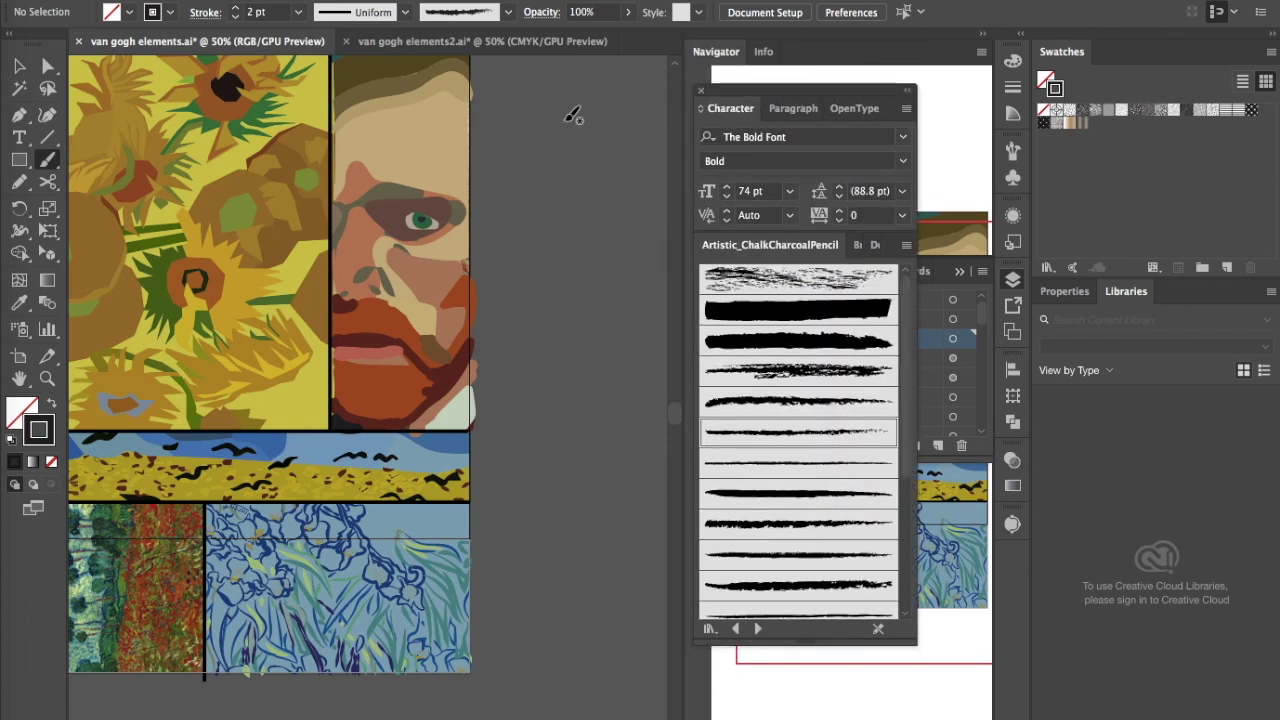
click(507, 12)
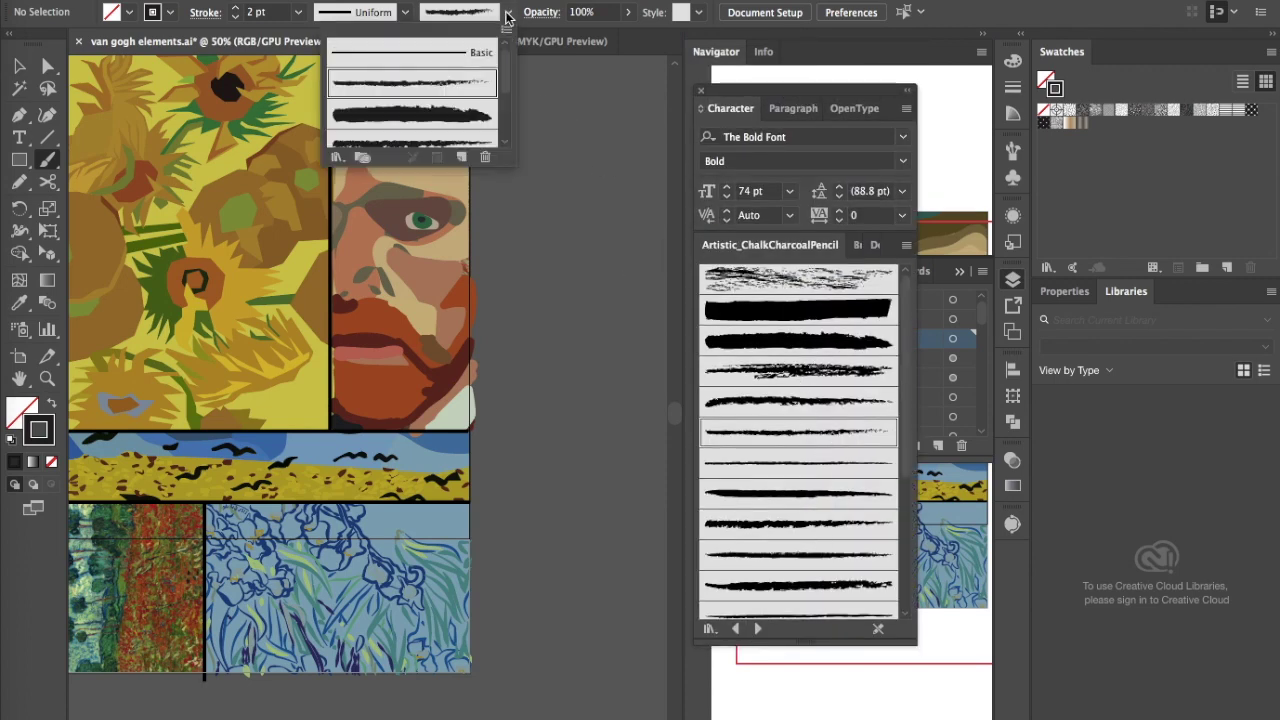
click(337, 158)
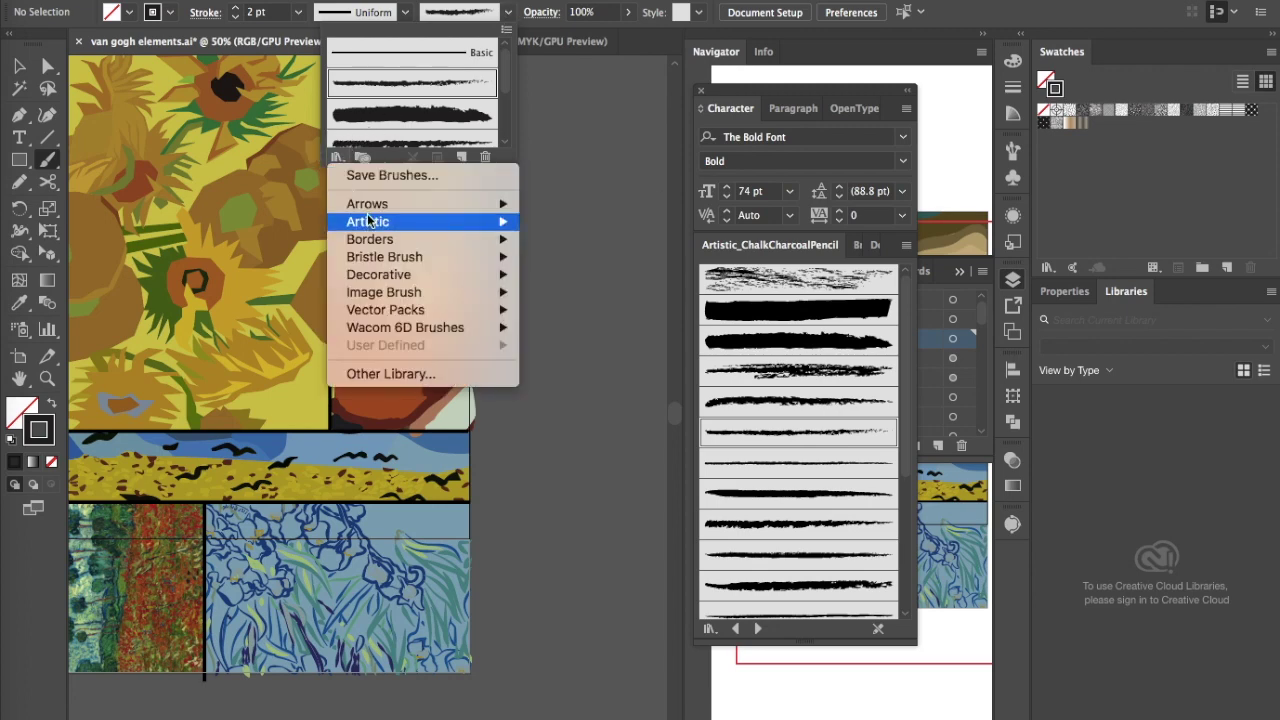
mouse_move(368, 221)
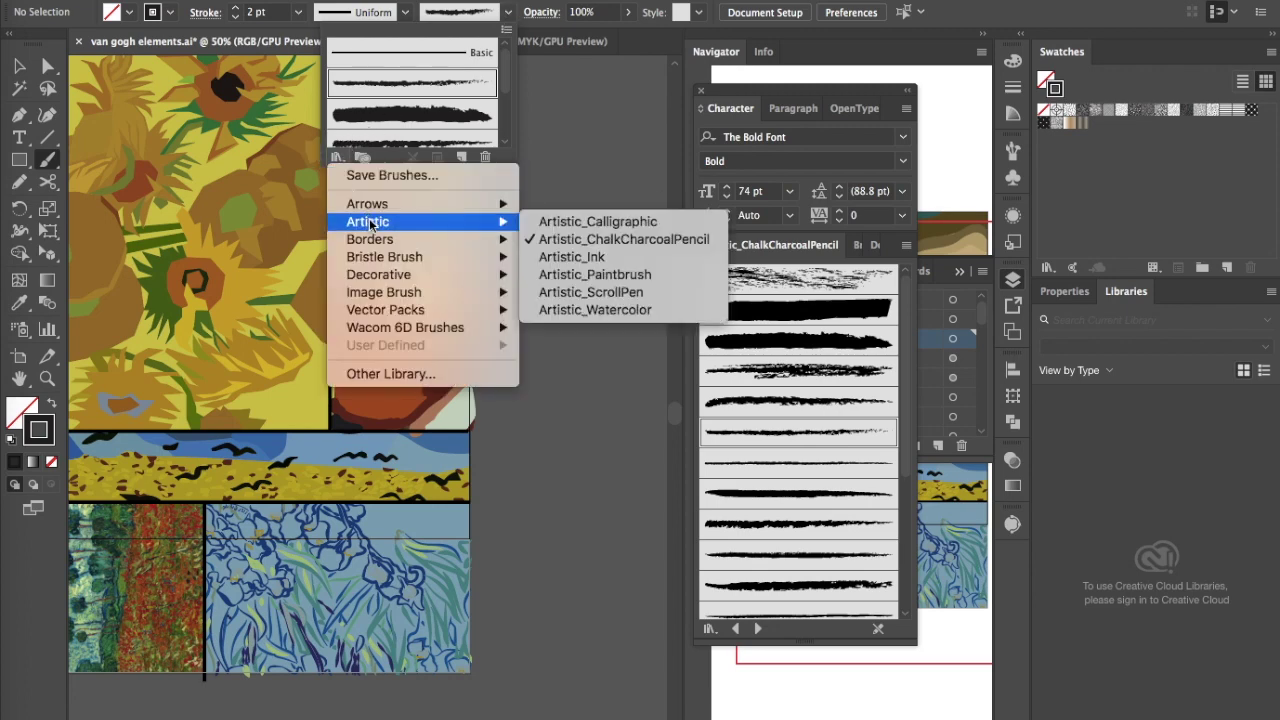
click(613, 240)
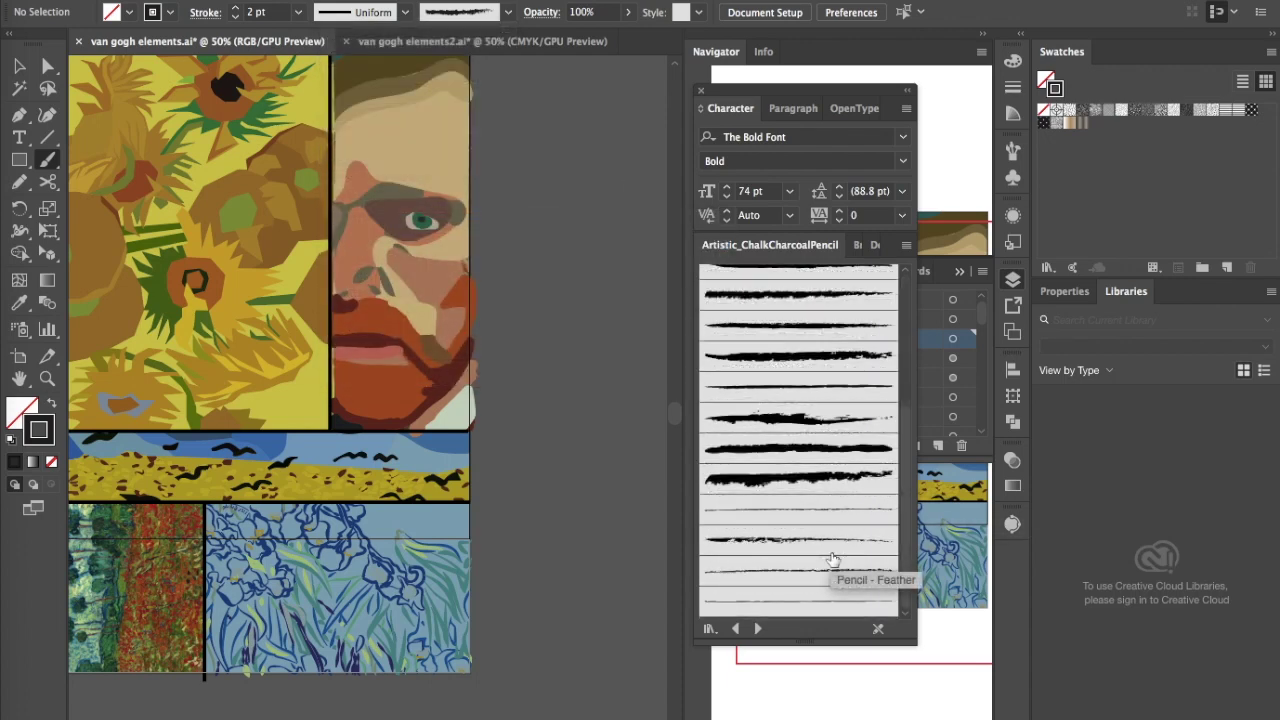
click(777, 293)
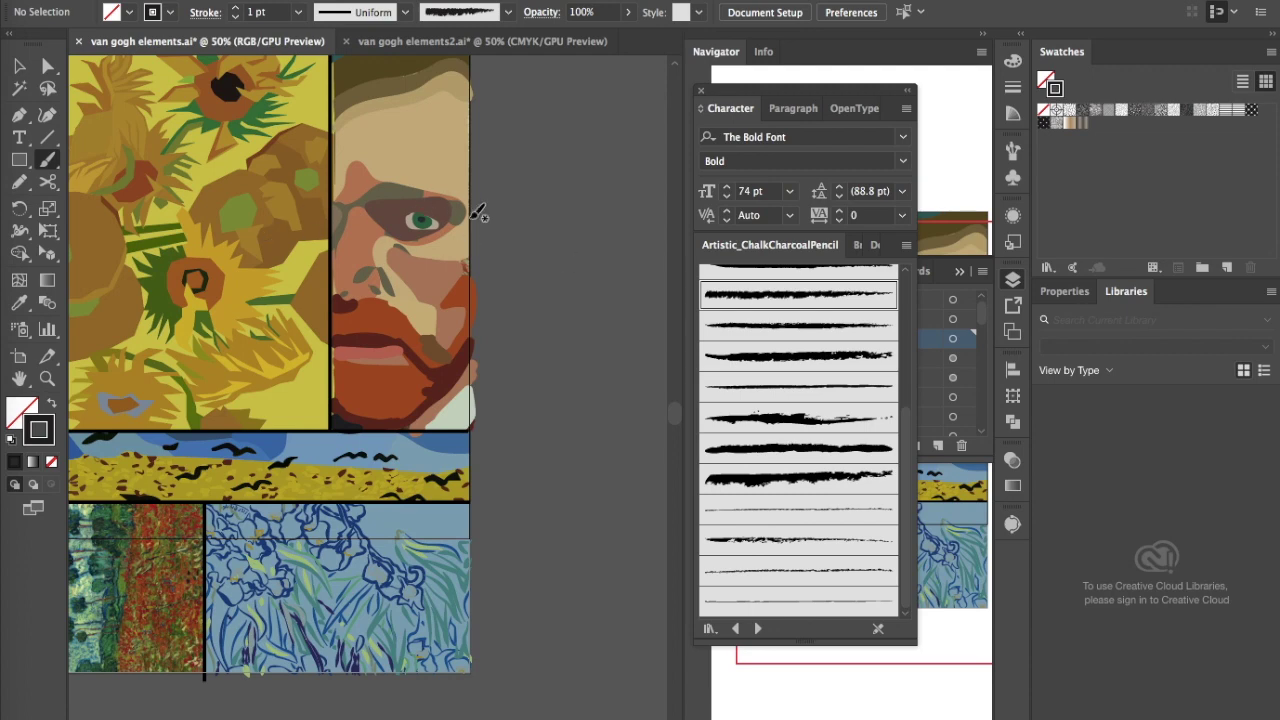
scroll(480, 211, up, 5)
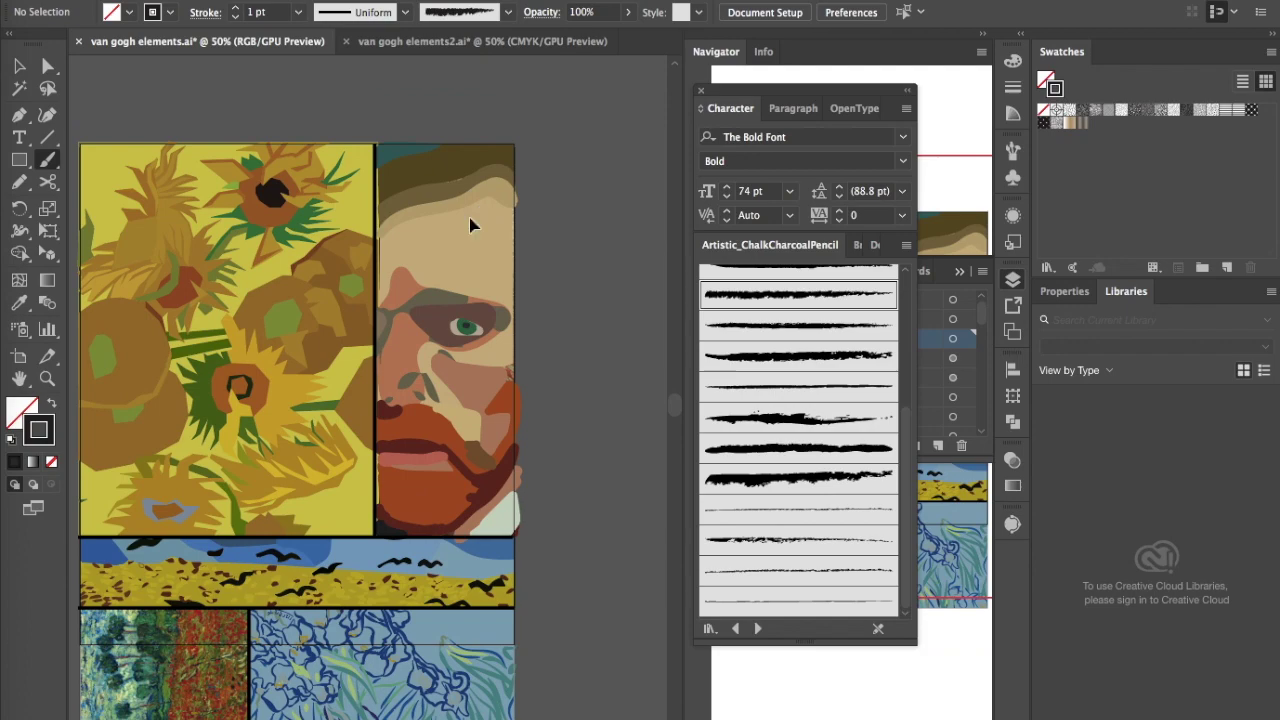
Step: In Outline view, zoom in on the portrait and make the dark green sampled near the eyebrow the Paintbrush stroke colour with no fill
key(ctrl+y)
key(ctrl+equal)
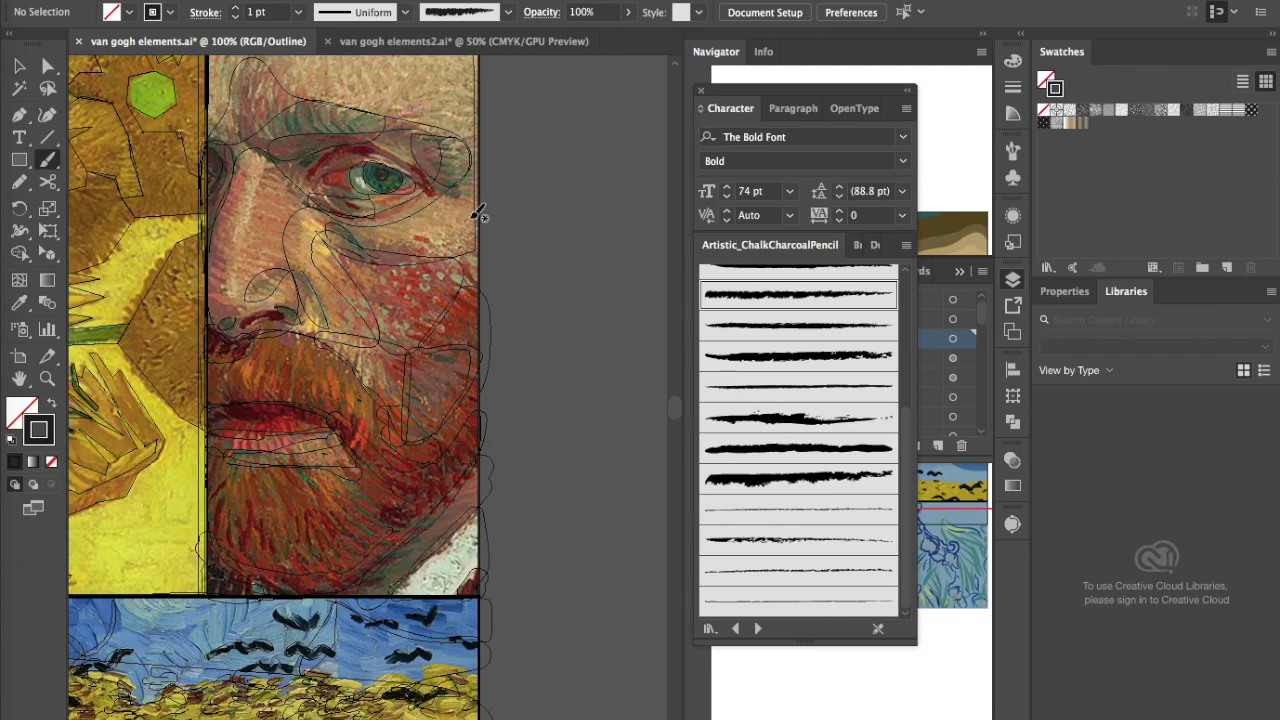
scroll(475, 215, up, 5)
scroll(478, 213, up, 3)
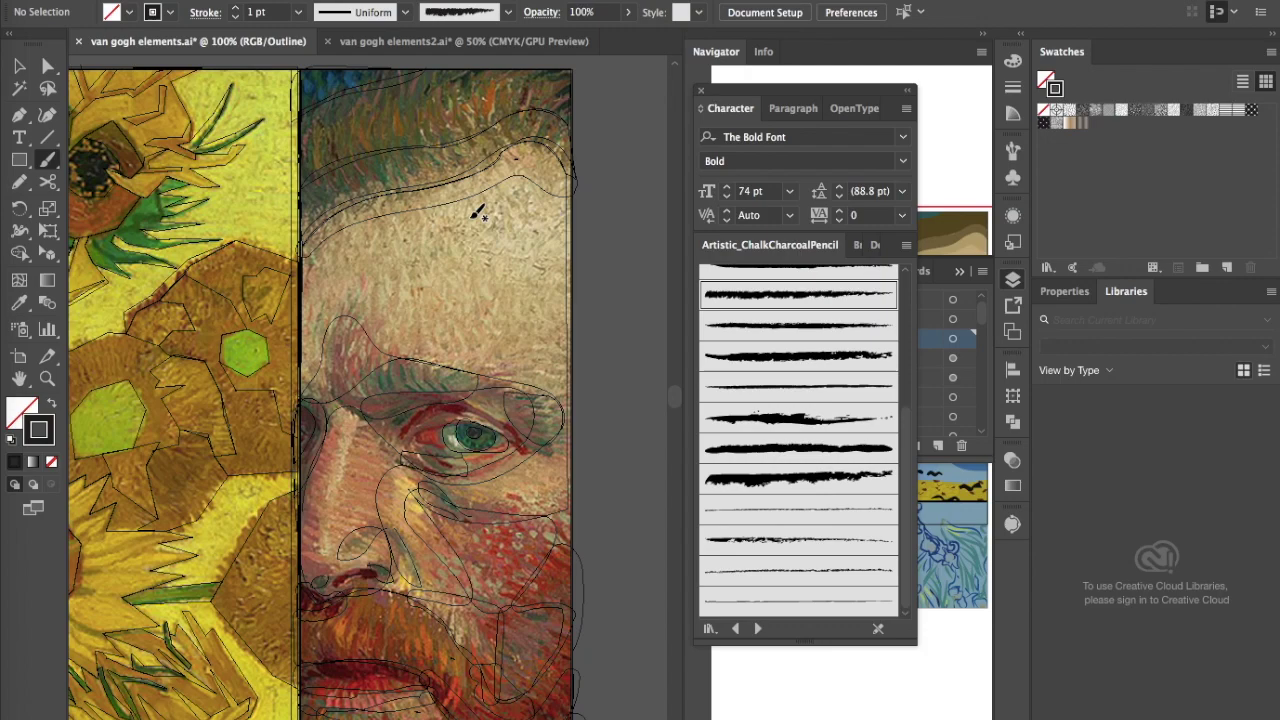
scroll(478, 213, down, 6)
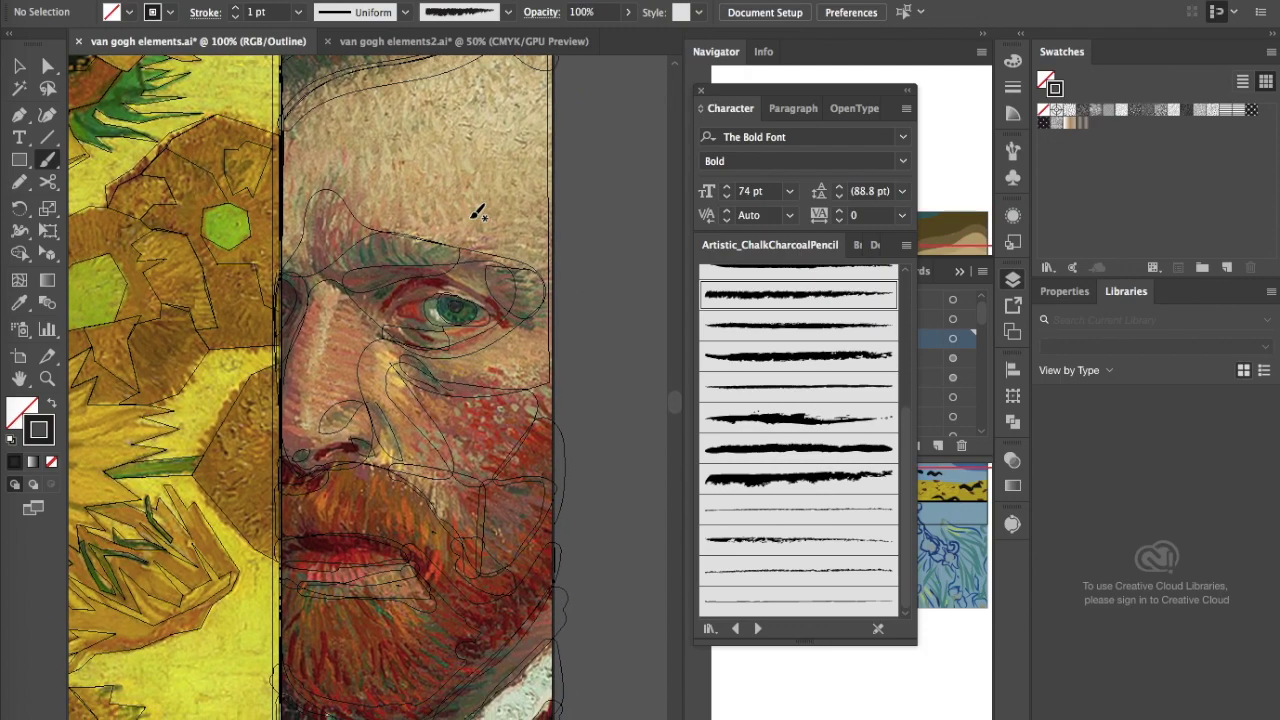
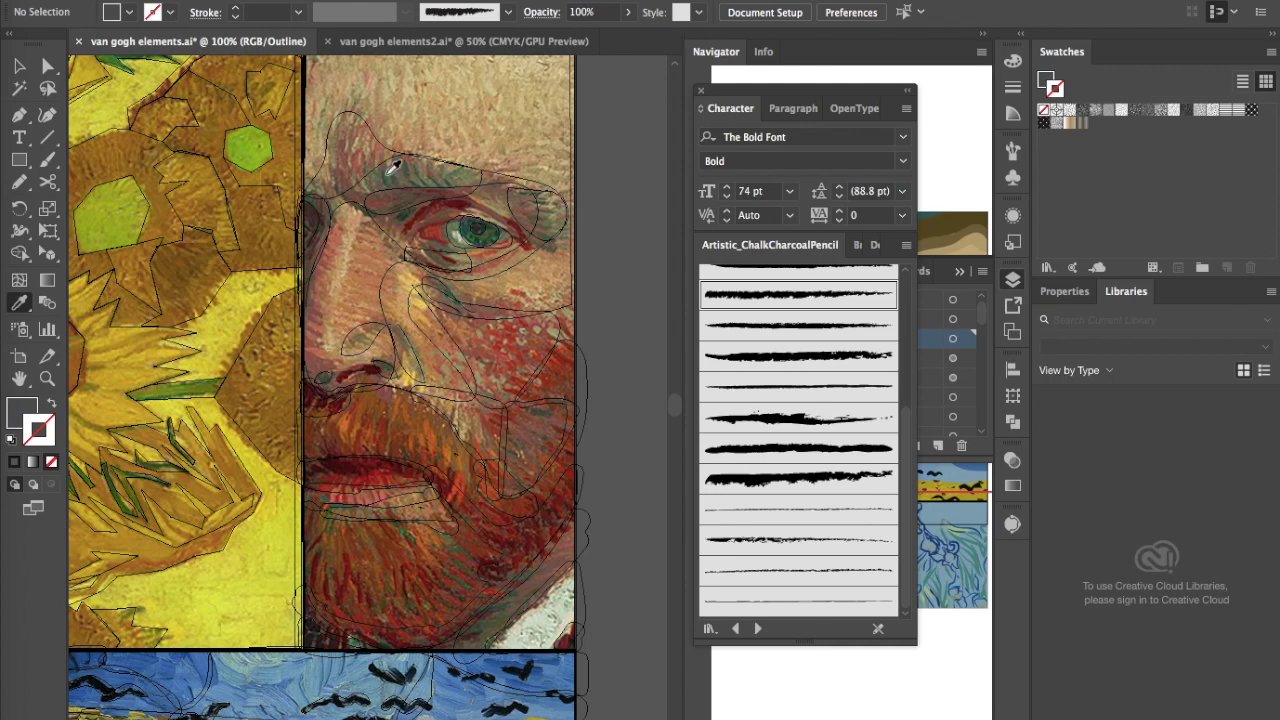
click(51, 403)
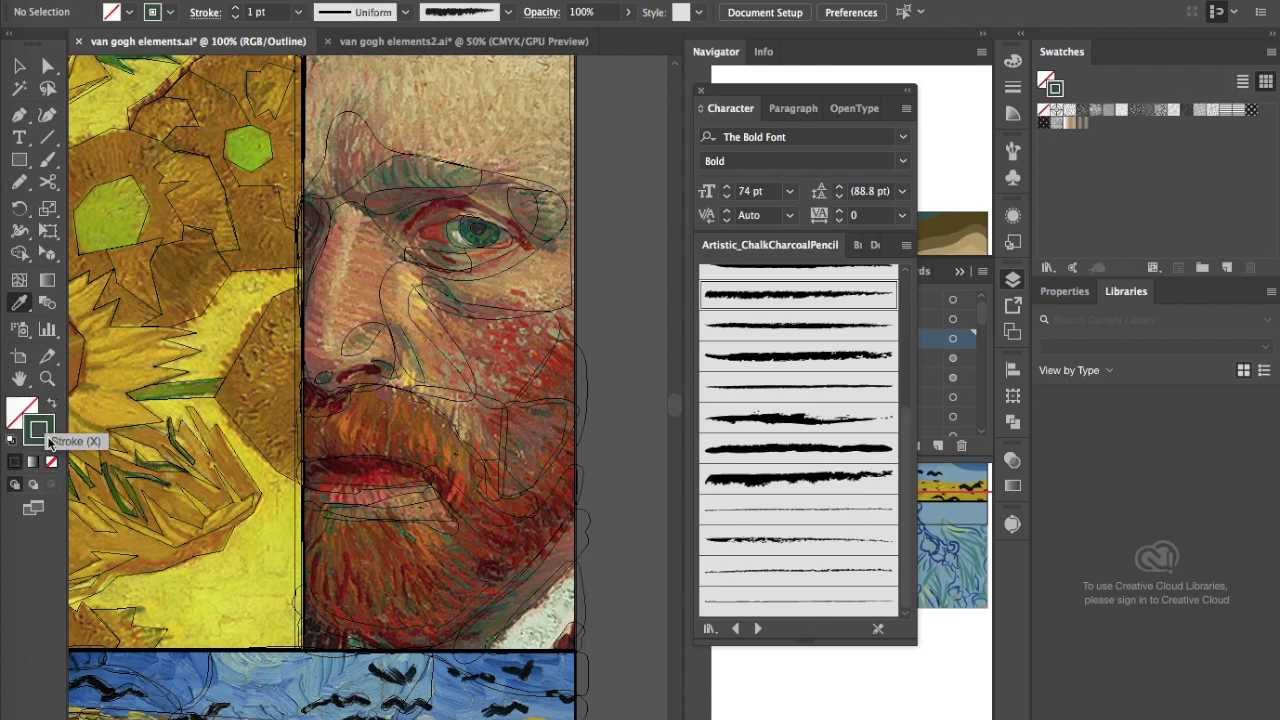
key(b)
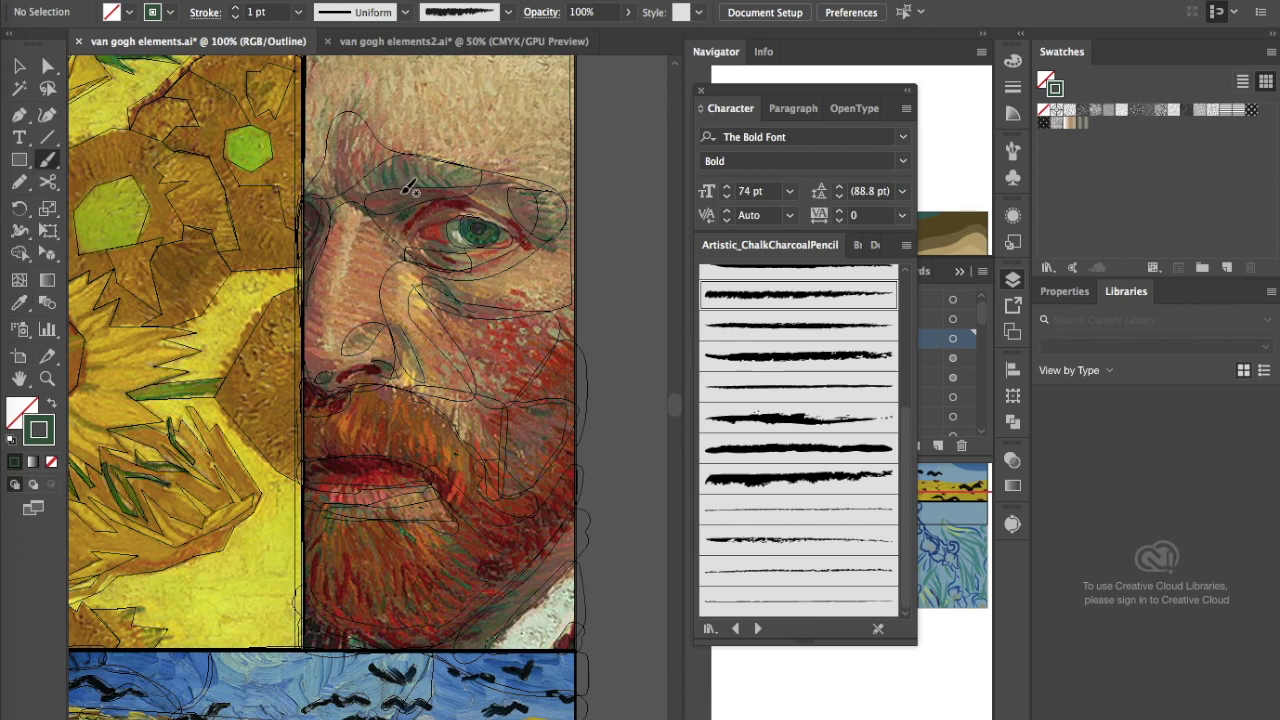
Step: Paint a short dark green stroke at the inner end of the eyebrow and check it in Preview before returning to Outline view
mouse_move(393, 192)
mouse_down()
mouse_move(375, 205)
mouse_move(355, 165)
mouse_move(372, 168)
mouse_up()
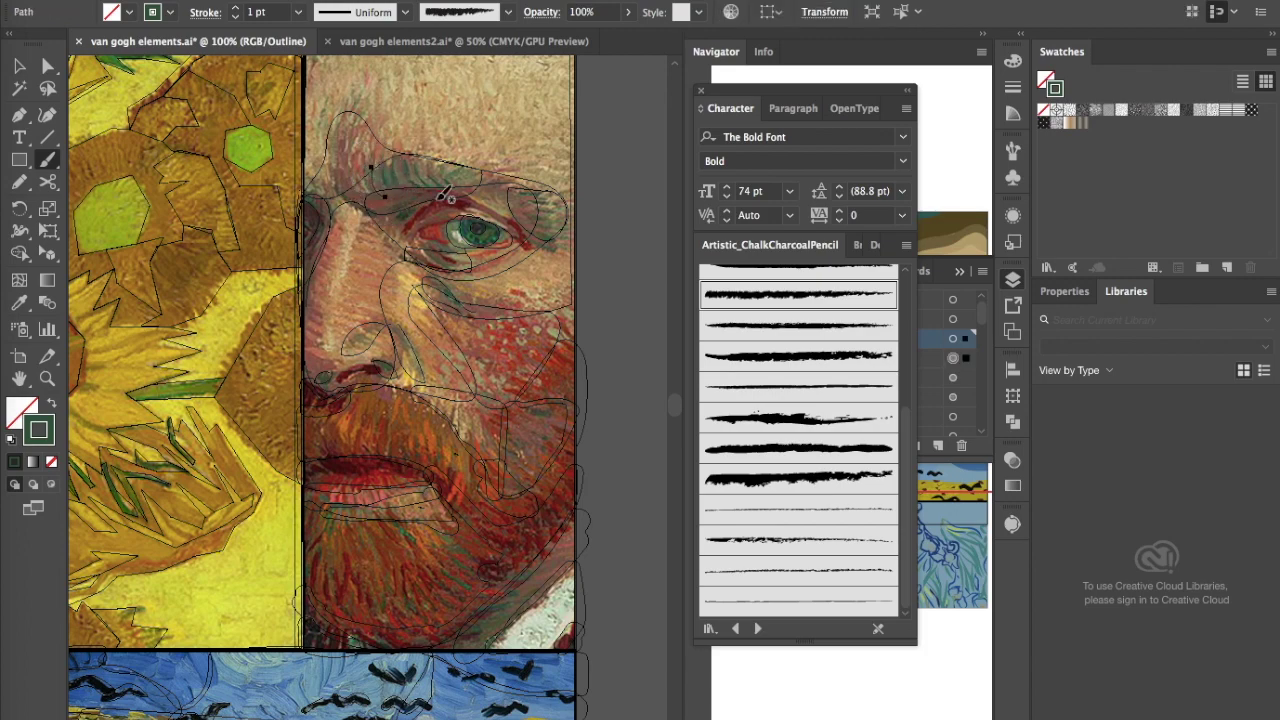
key(ctrl+y)
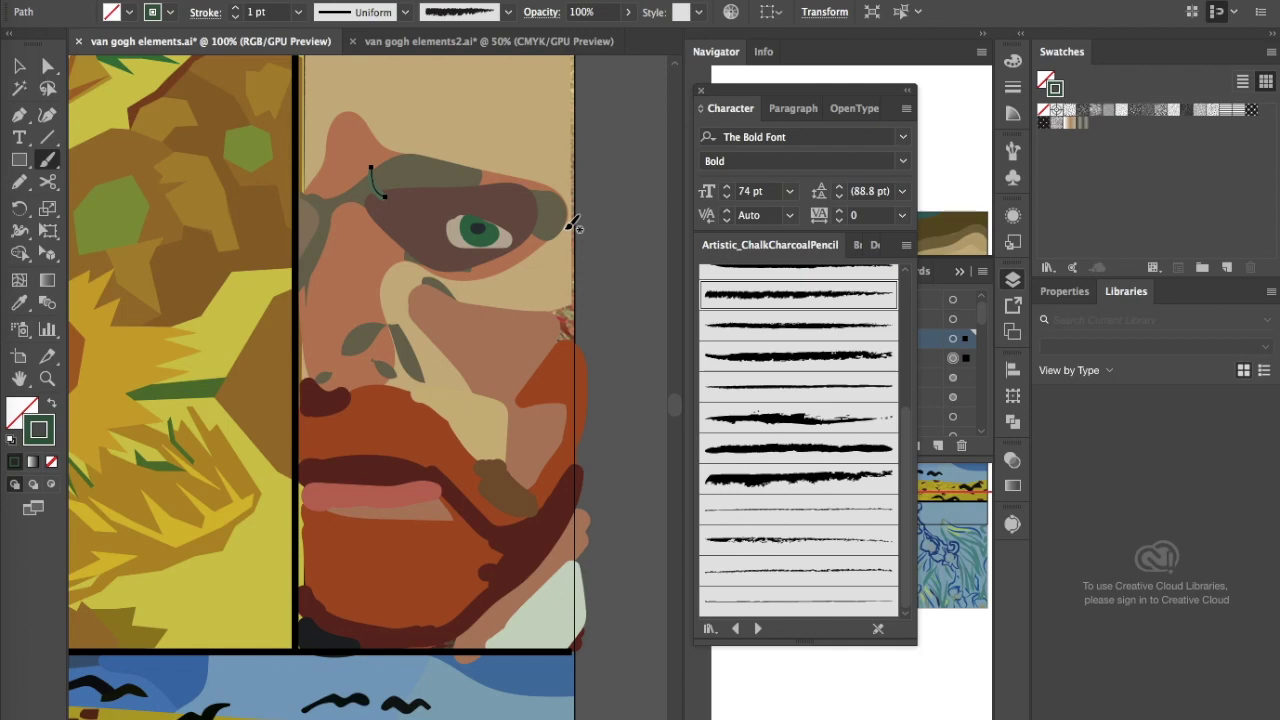
key(ctrl+y)
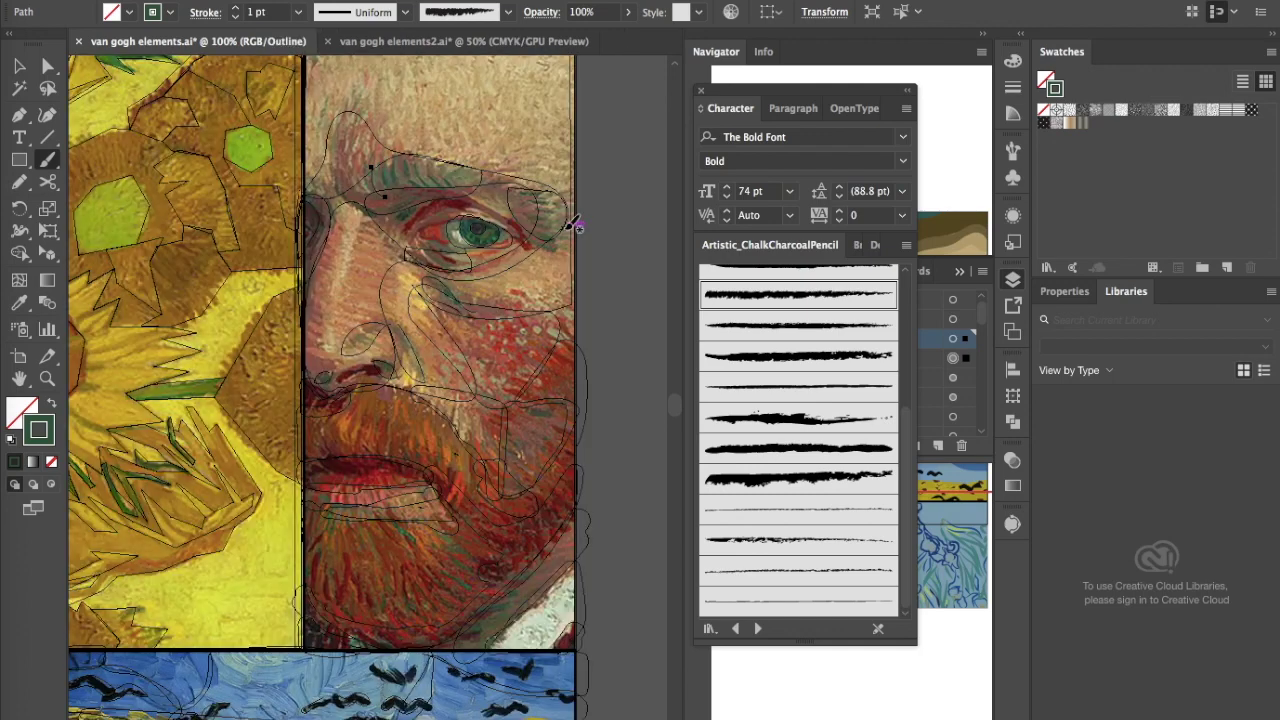
Step: Move the floating panels aside, collapse Layers, and paint dark green strokes along the eyebrow, beside and below the eye, and around the nostril
drag(820, 91, 686, 270)
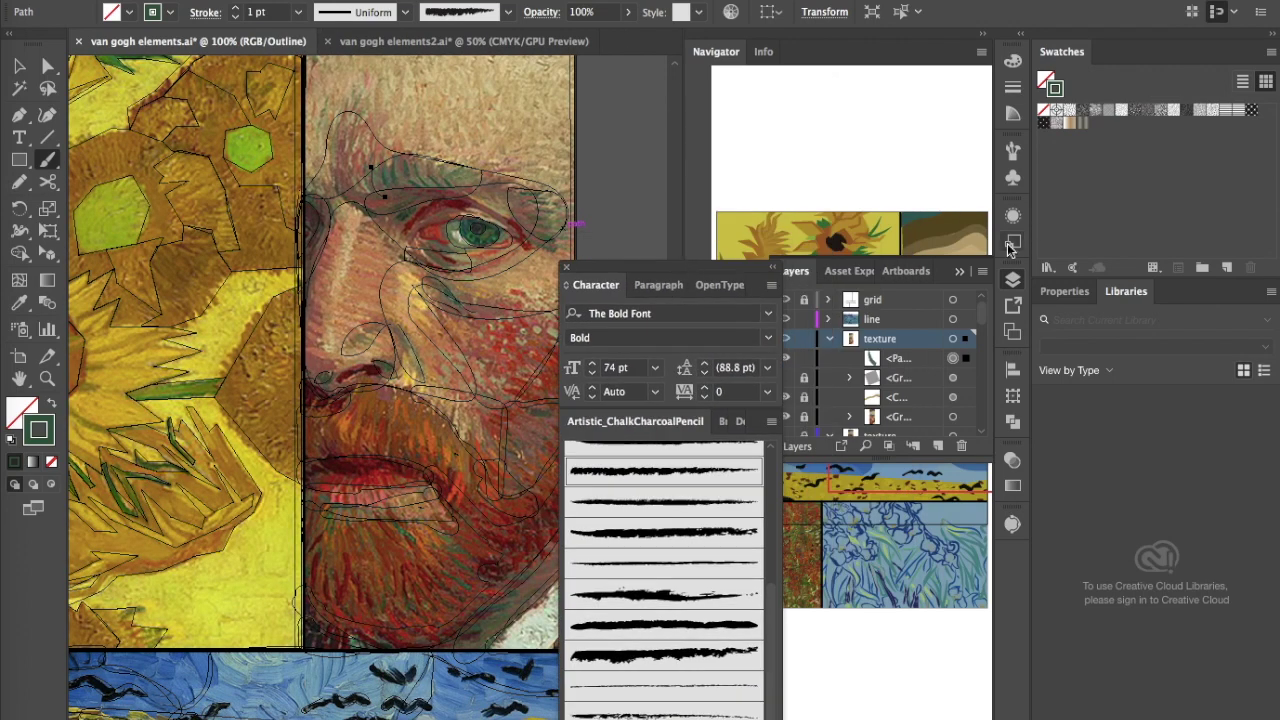
click(1013, 279)
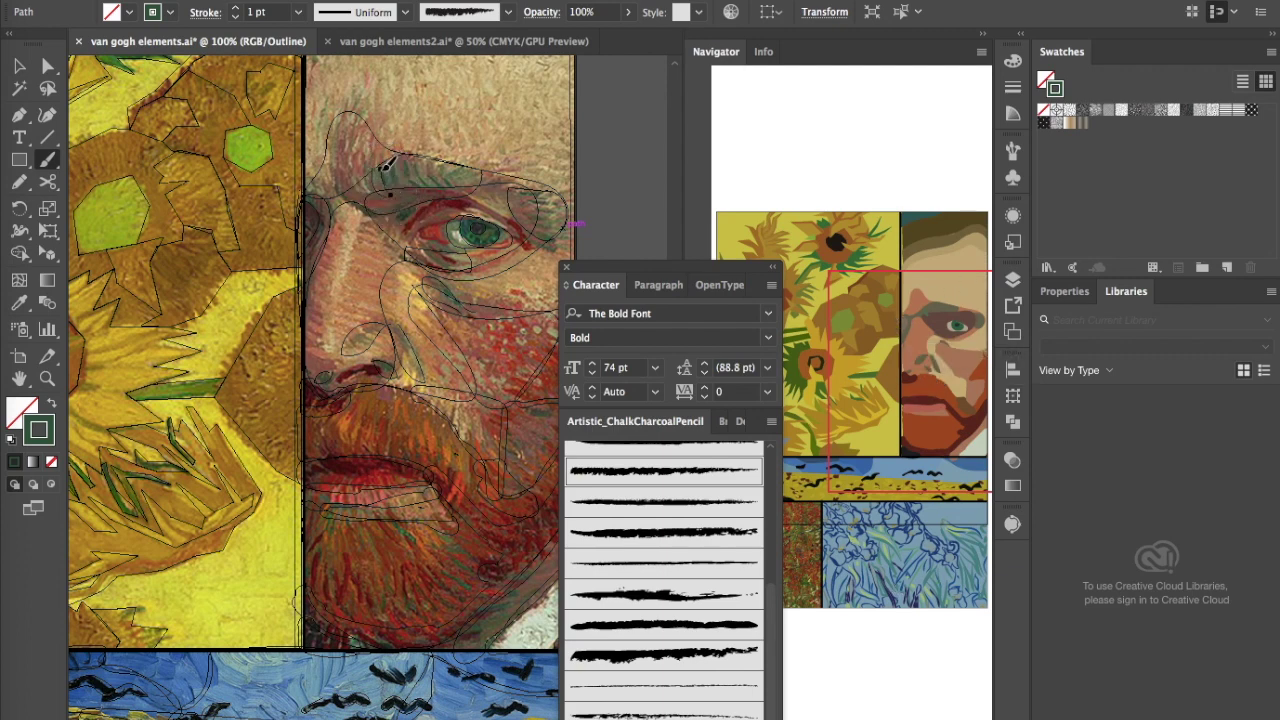
mouse_move(410, 188)
mouse_down()
mouse_move(403, 163)
mouse_move(427, 185)
mouse_move(437, 171)
mouse_move(463, 178)
mouse_up()
mouse_move(535, 185)
mouse_down()
mouse_move(554, 209)
mouse_move(534, 211)
mouse_move(553, 228)
mouse_move(536, 233)
mouse_move(572, 250)
mouse_up()
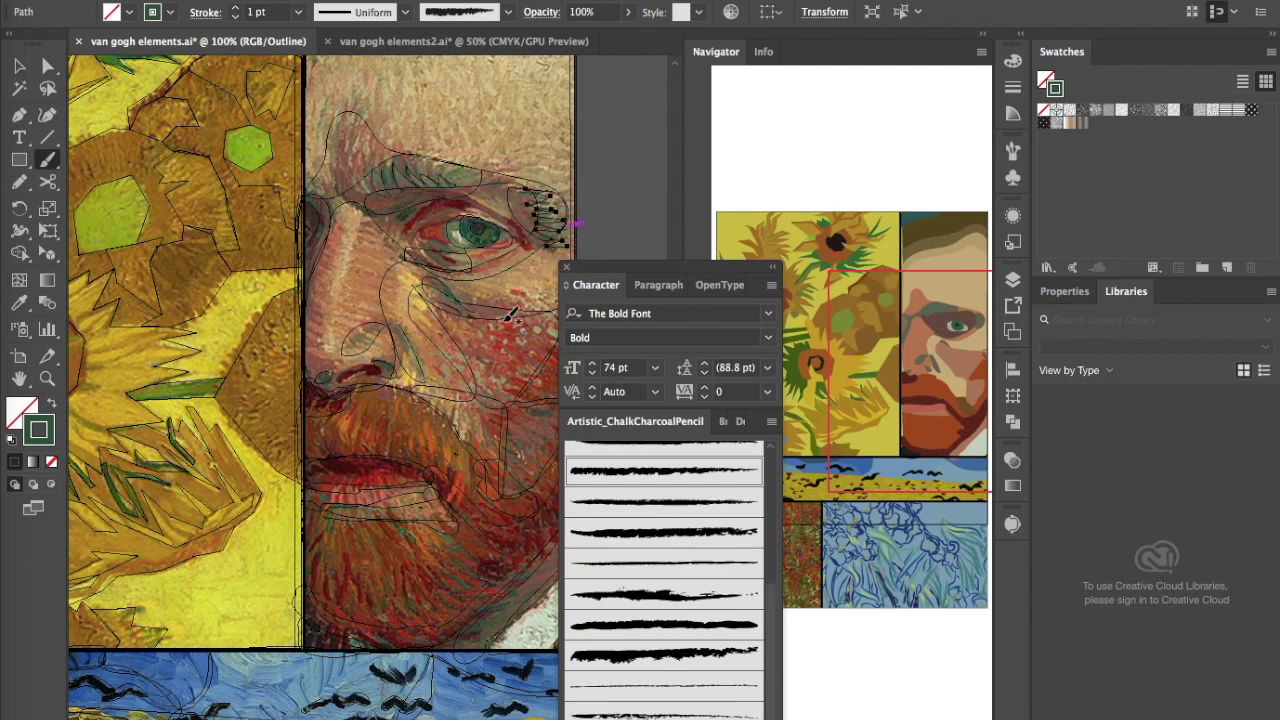
drag(428, 278, 474, 308)
drag(392, 366, 326, 380)
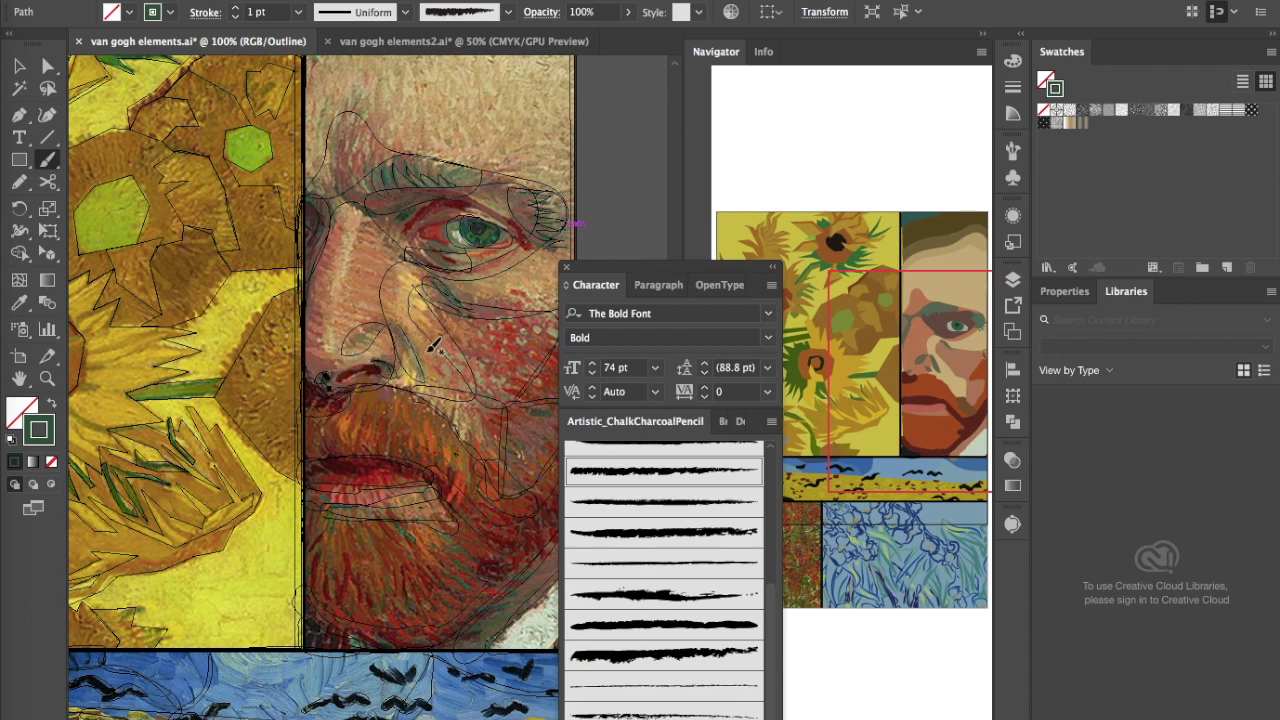
Step: Paint dark green strokes in the beard, beneath the lower lip and along the jaw
scroll(420, 347, down, 3)
scroll(420, 347, right, 2)
scroll(441, 402, down, 1)
mouse_move(404, 473)
mouse_down()
mouse_move(428, 485)
mouse_move(415, 510)
mouse_up()
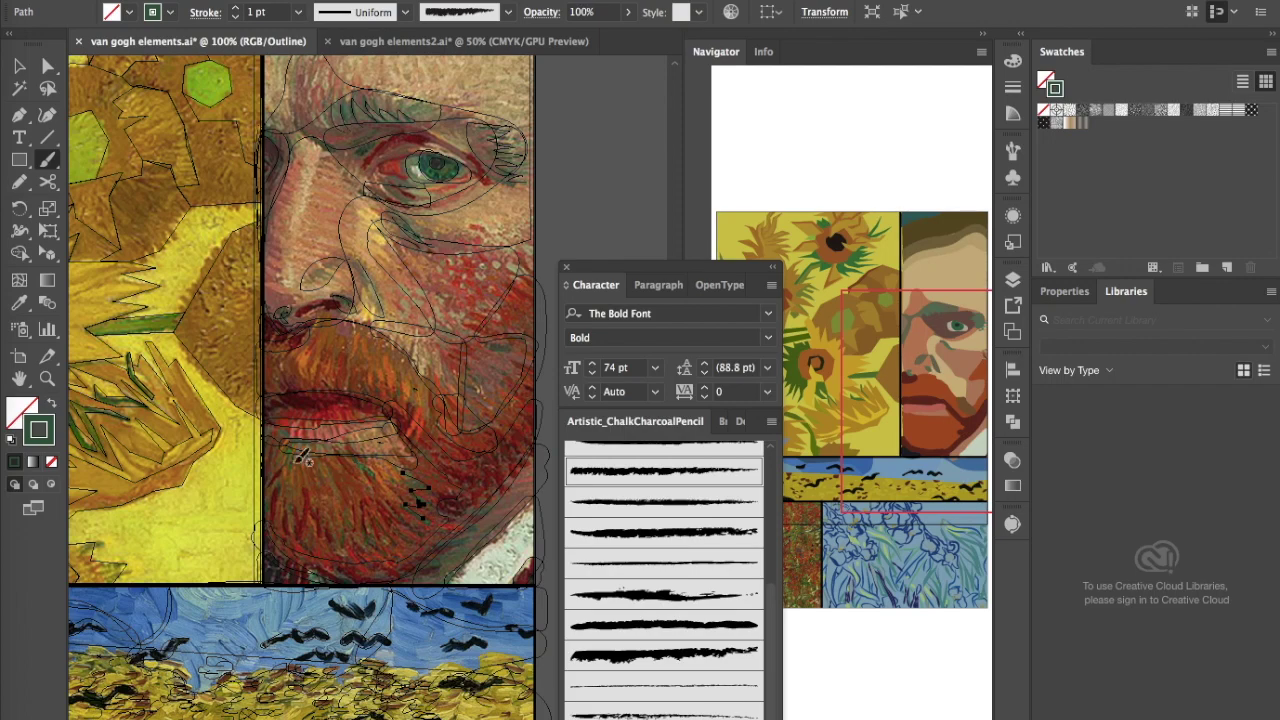
mouse_move(285, 437)
mouse_down()
mouse_move(370, 444)
mouse_move(299, 447)
mouse_move(332, 452)
mouse_up()
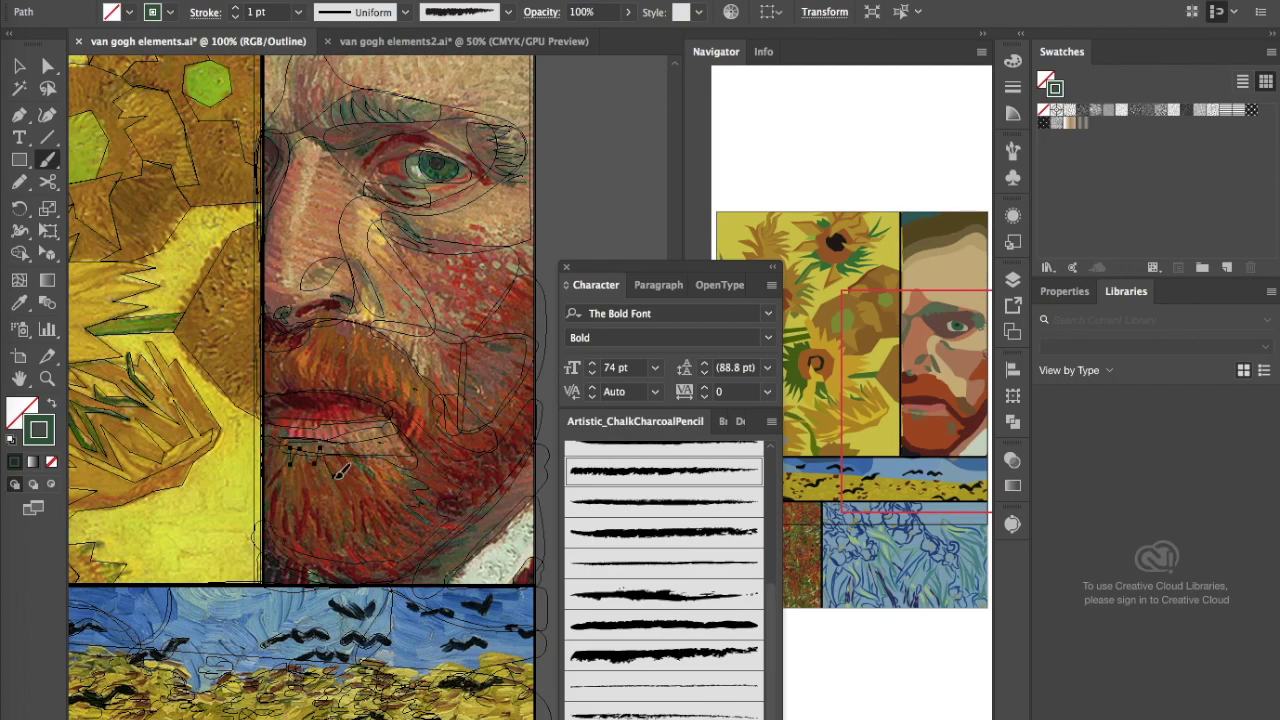
scroll(338, 474, left, 2)
click(462, 556)
drag(462, 556, 503, 498)
Step: Paint zigzag dark green strokes along the hairline, from the hair's inner edge to the temple
scroll(522, 490, up, 2)
scroll(522, 490, right, 2)
scroll(522, 490, up, 5)
scroll(522, 490, left, 2)
mouse_move(278, 240)
mouse_down()
mouse_move(316, 190)
mouse_move(356, 214)
mouse_move(359, 198)
mouse_move(402, 186)
mouse_up()
drag(506, 176, 533, 160)
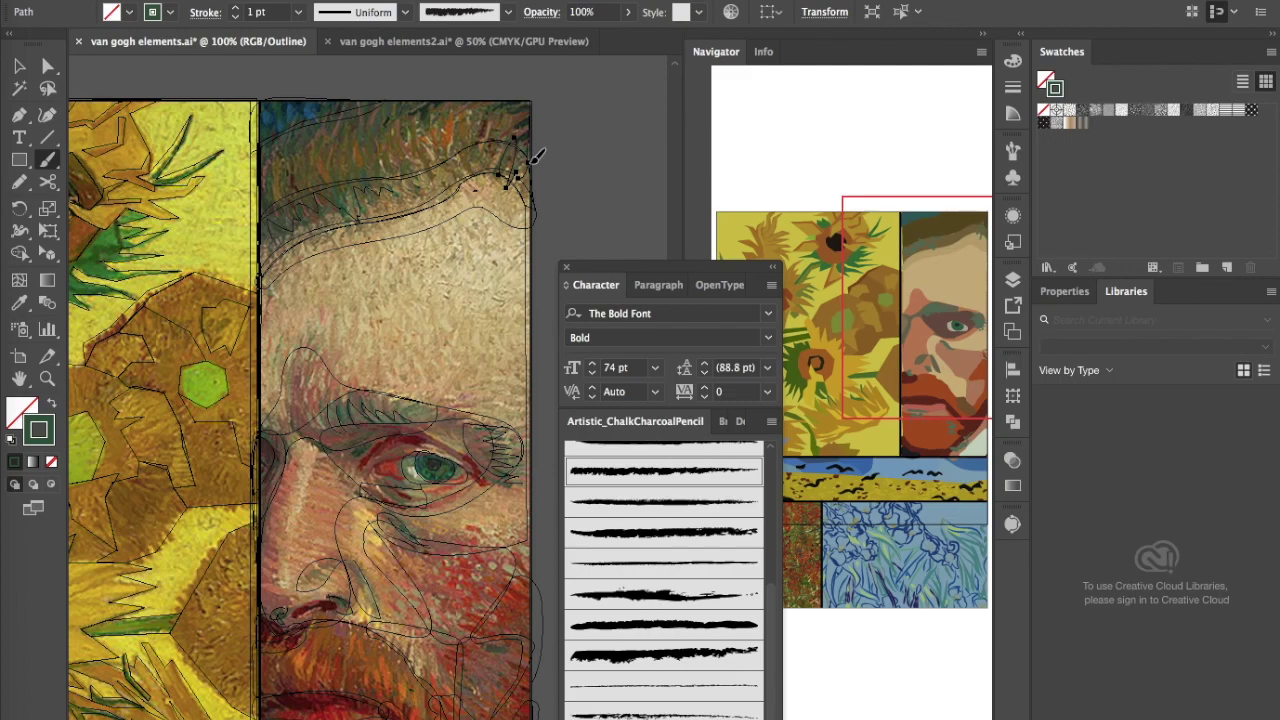
scroll(445, 151, up, 3)
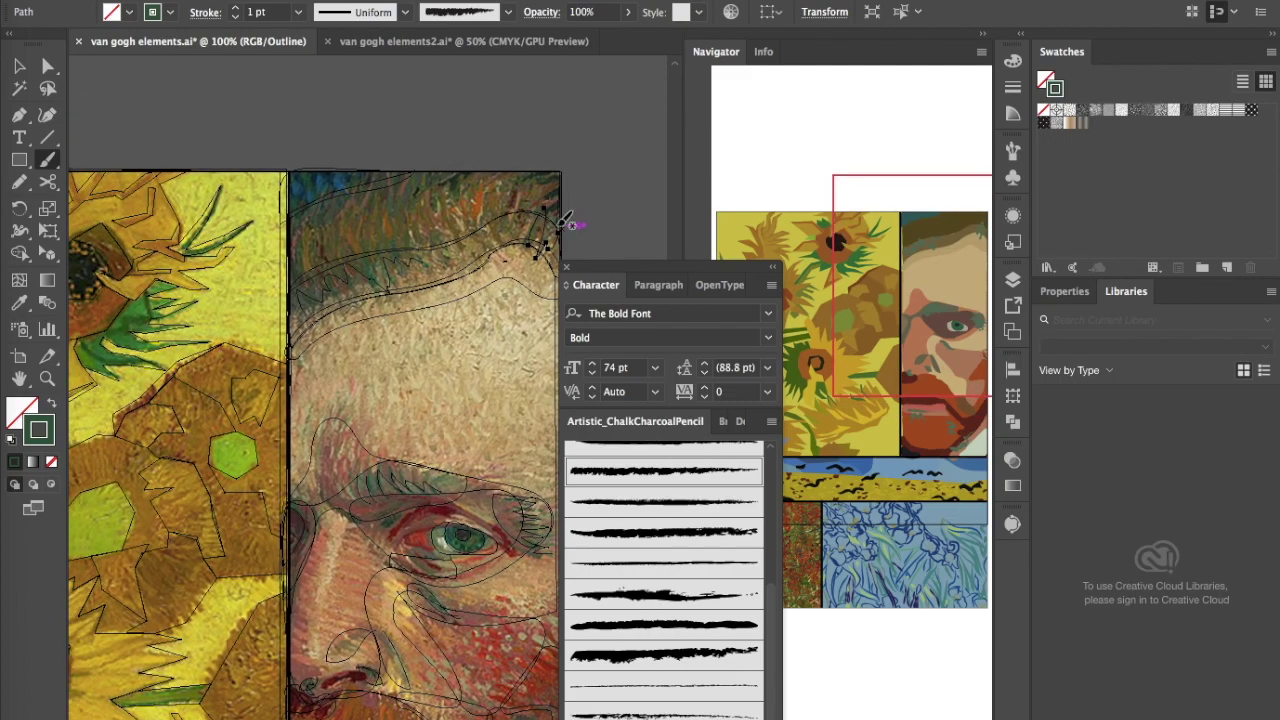
drag(549, 230, 491, 251)
scroll(495, 250, down, 5)
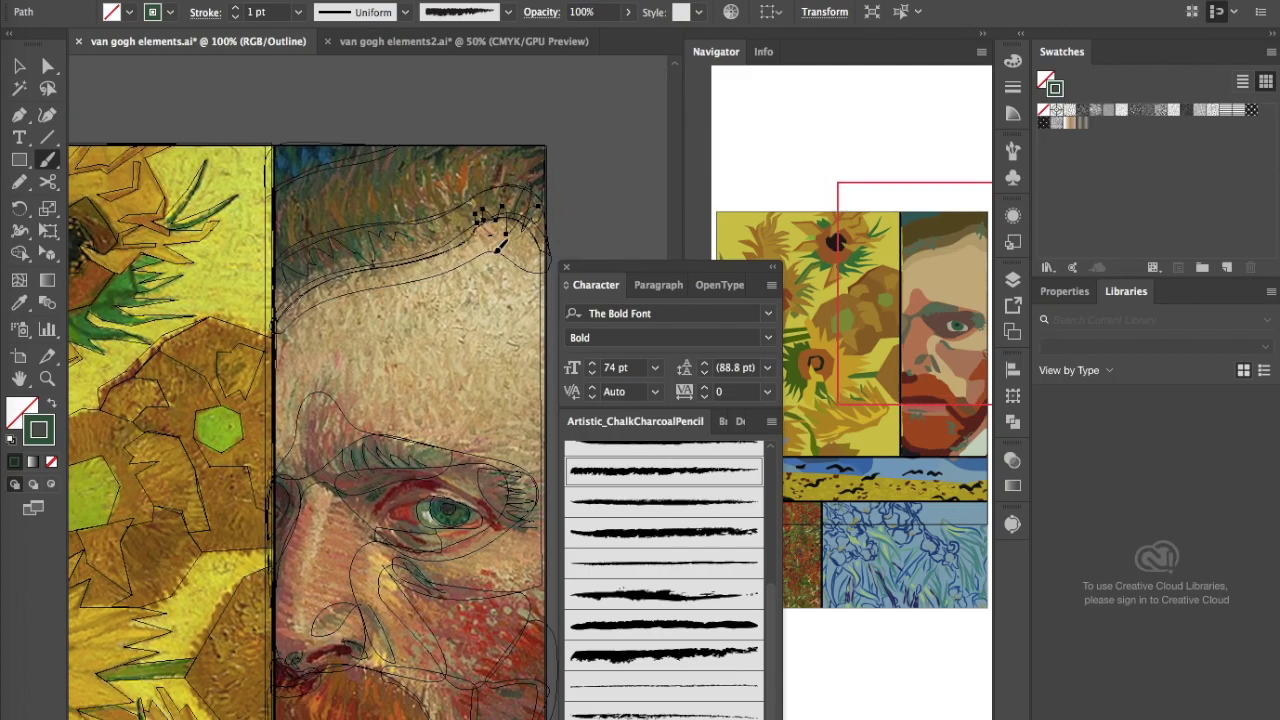
Step: Paint dark green strokes beside the nose bridge and around the upper eyelid and eye
scroll(490, 302, down, 3)
scroll(490, 302, left, 2)
drag(305, 300, 298, 390)
scroll(298, 390, down, 2)
scroll(298, 390, left, 2)
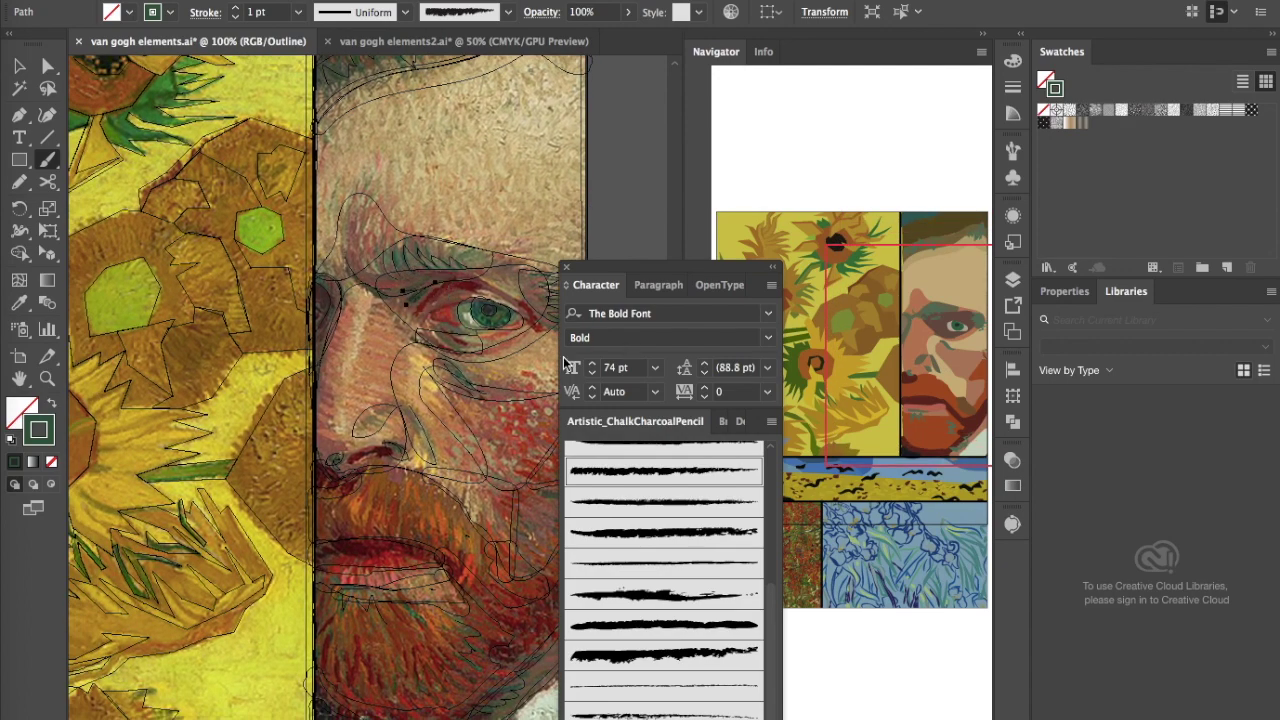
scroll(440, 320, down, 2)
scroll(440, 320, right, 3)
drag(378, 273, 468, 287)
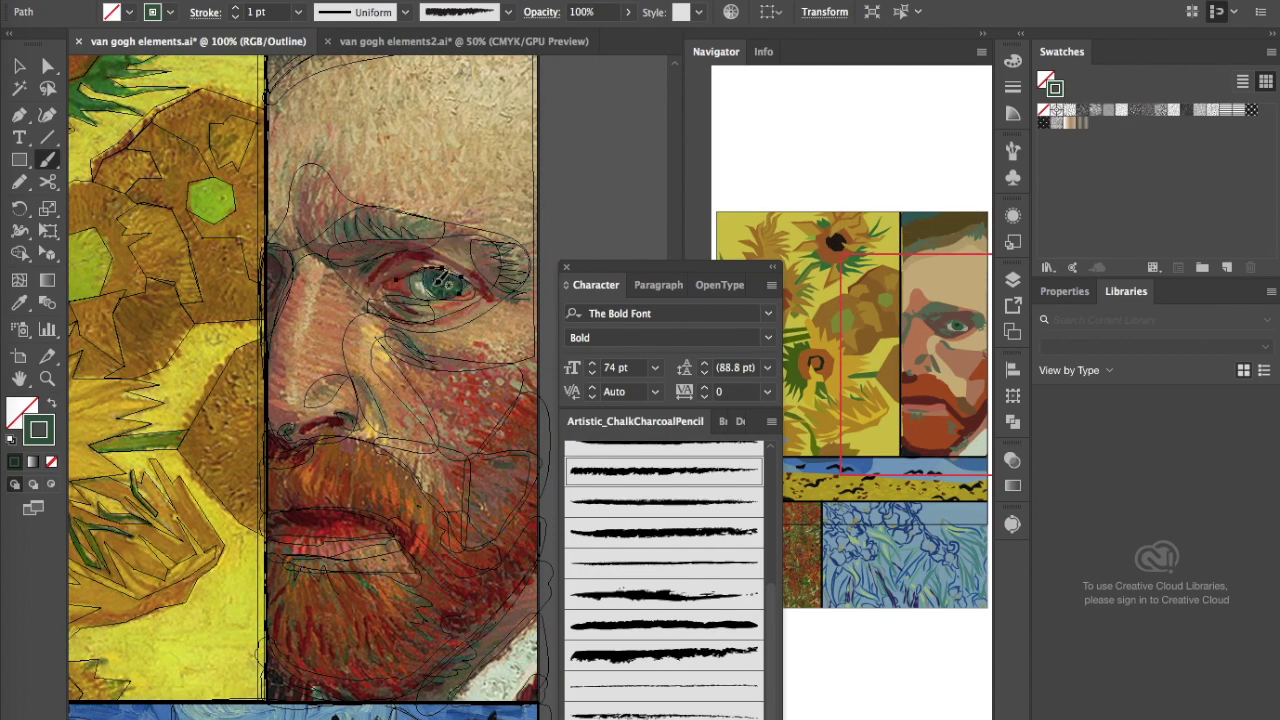
Step: Deselect the strokes, sample an orange-brown from the portrait, and return to the Paintbrush with that colour
key(ctrl+shift+a)
key(i)
scroll(478, 341, up, 3)
click(478, 341)
key(b)
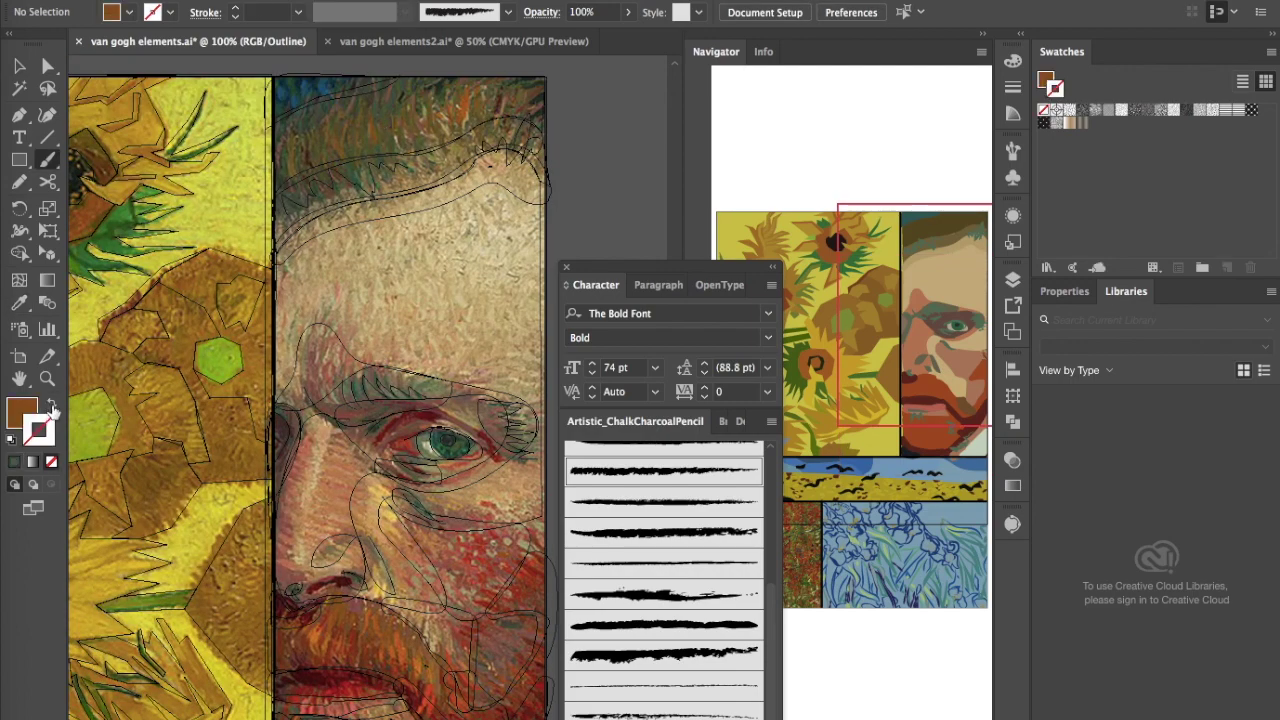
Step: With the orange-brown as the stroke colour and no fill, paint hair-like strokes through the moustache and the beard below the mouth
scroll(400, 340, down, 6)
mouse_move(326, 341)
mouse_down()
mouse_move(391, 334)
mouse_move(443, 400)
mouse_up()
scroll(443, 400, down, 2)
scroll(443, 400, left, 2)
mouse_move(366, 409)
mouse_down()
mouse_move(398, 403)
mouse_move(462, 418)
mouse_up()
scroll(462, 418, up, 2)
scroll(462, 418, right, 1)
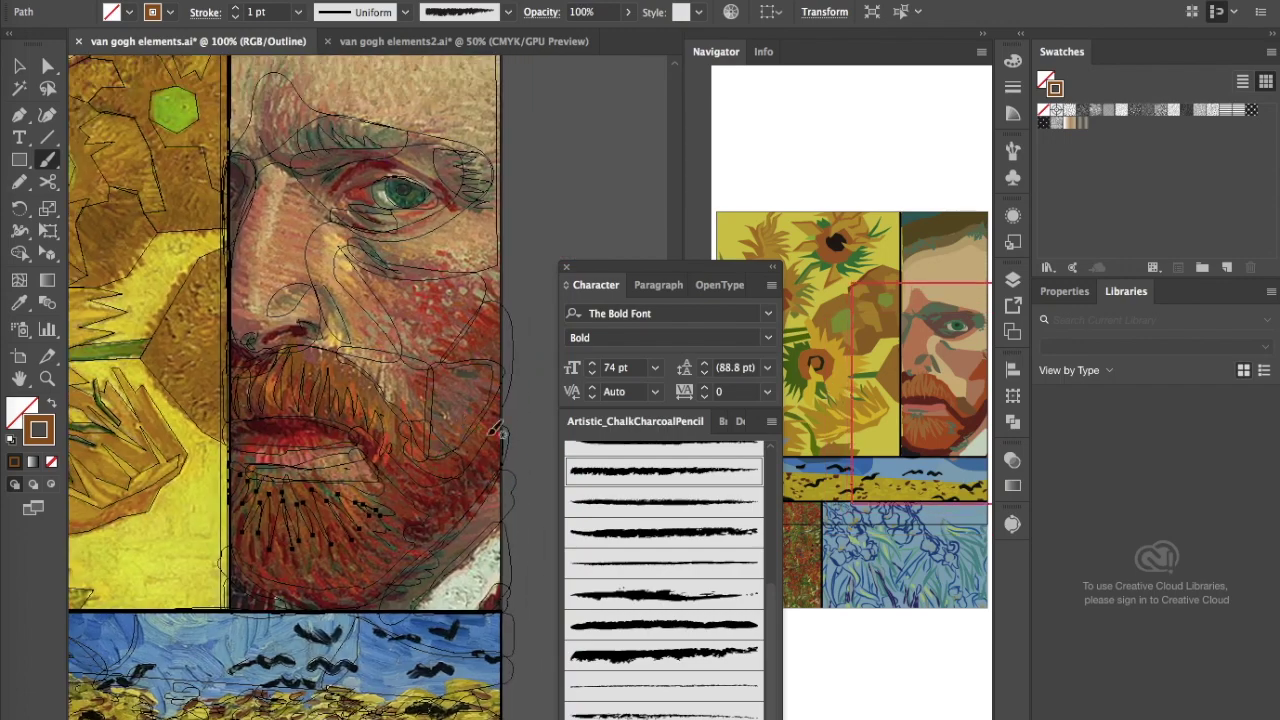
Step: Paint zigzag orange-brown strokes across the hair at the portrait's upper edge
scroll(412, 466, up, 5)
scroll(410, 465, up, 5)
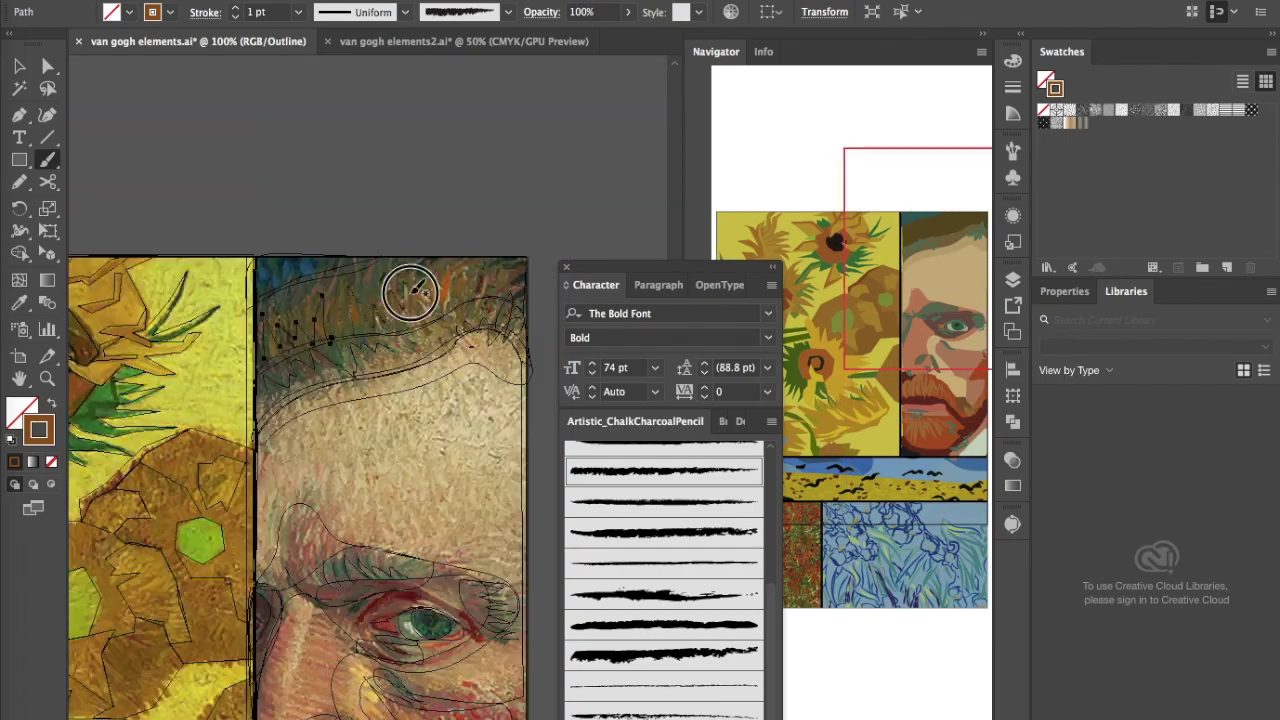
drag(372, 335, 456, 262)
scroll(510, 235, down, 3)
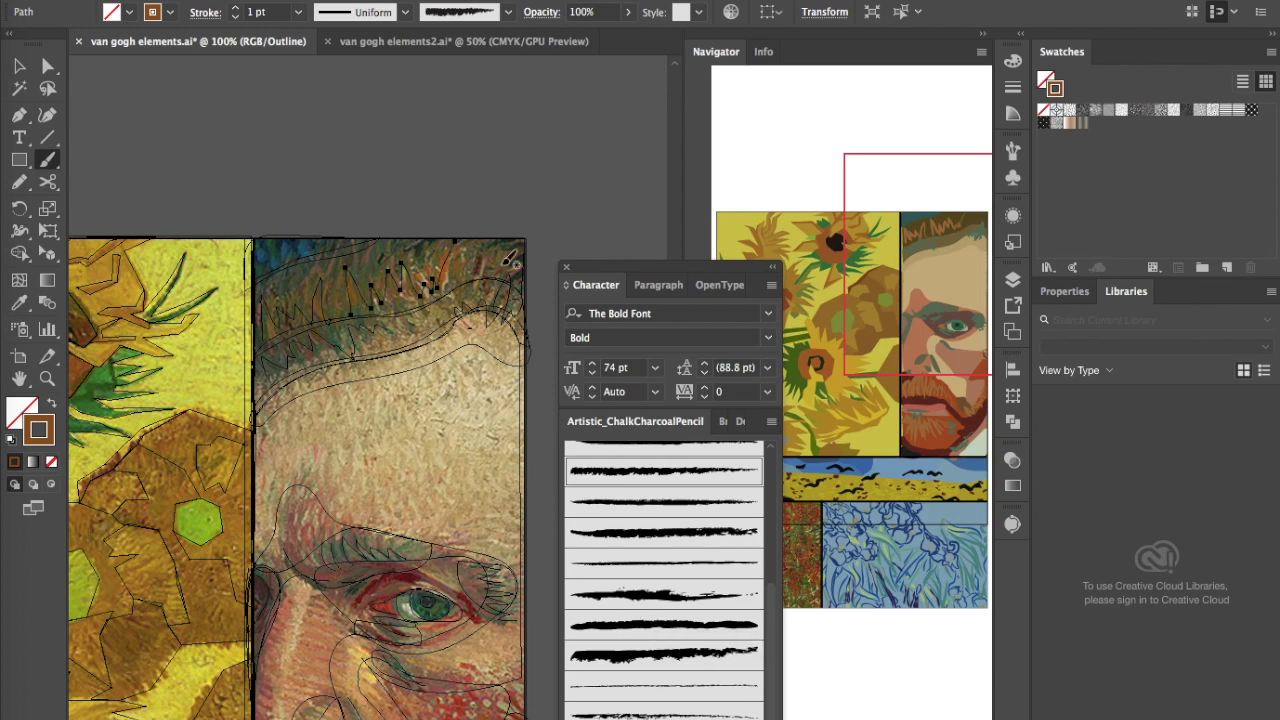
Step: Try several variable width profiles on the selected hair stroke, including the oval, triangular taper and double-bulge shapes
click(407, 12)
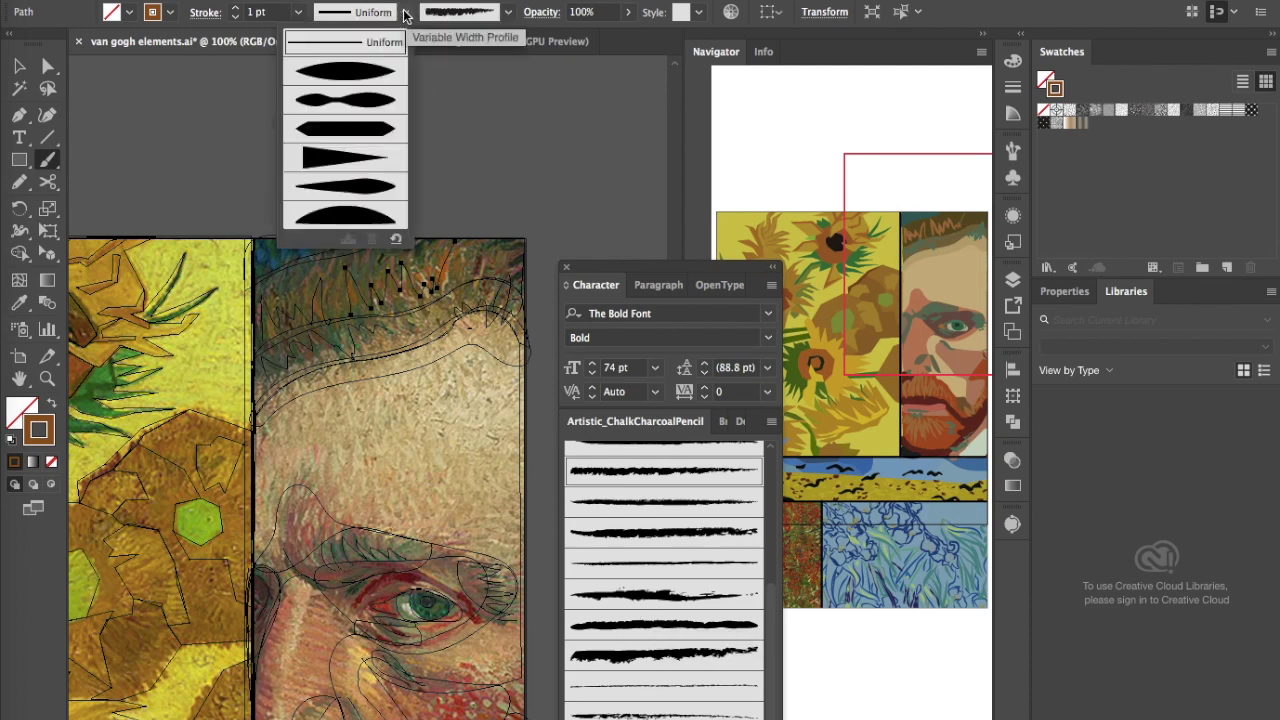
click(351, 101)
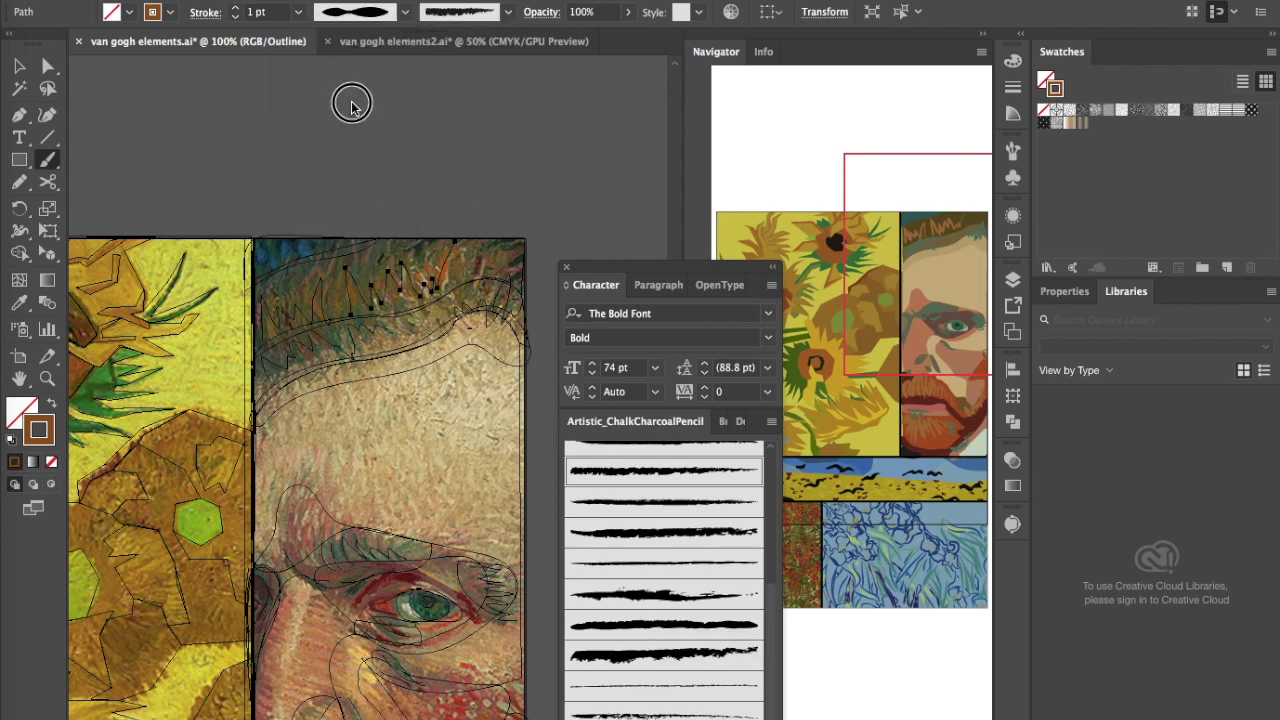
click(404, 13)
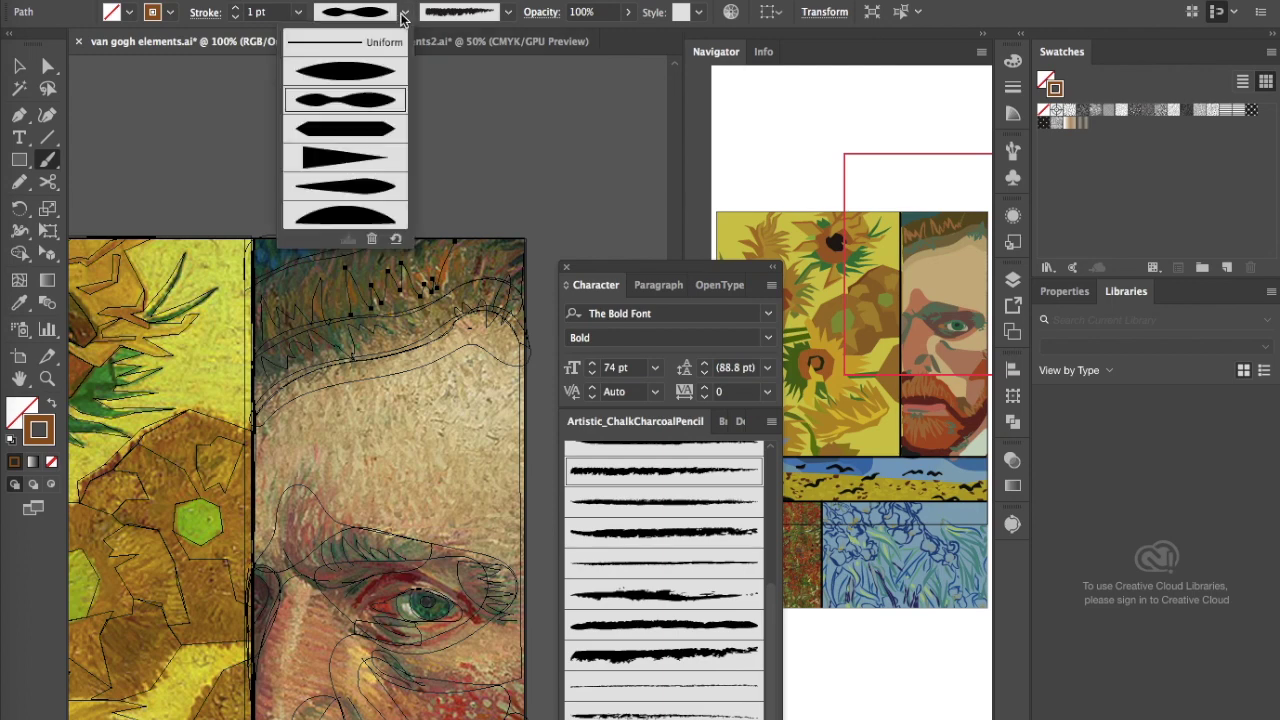
click(357, 74)
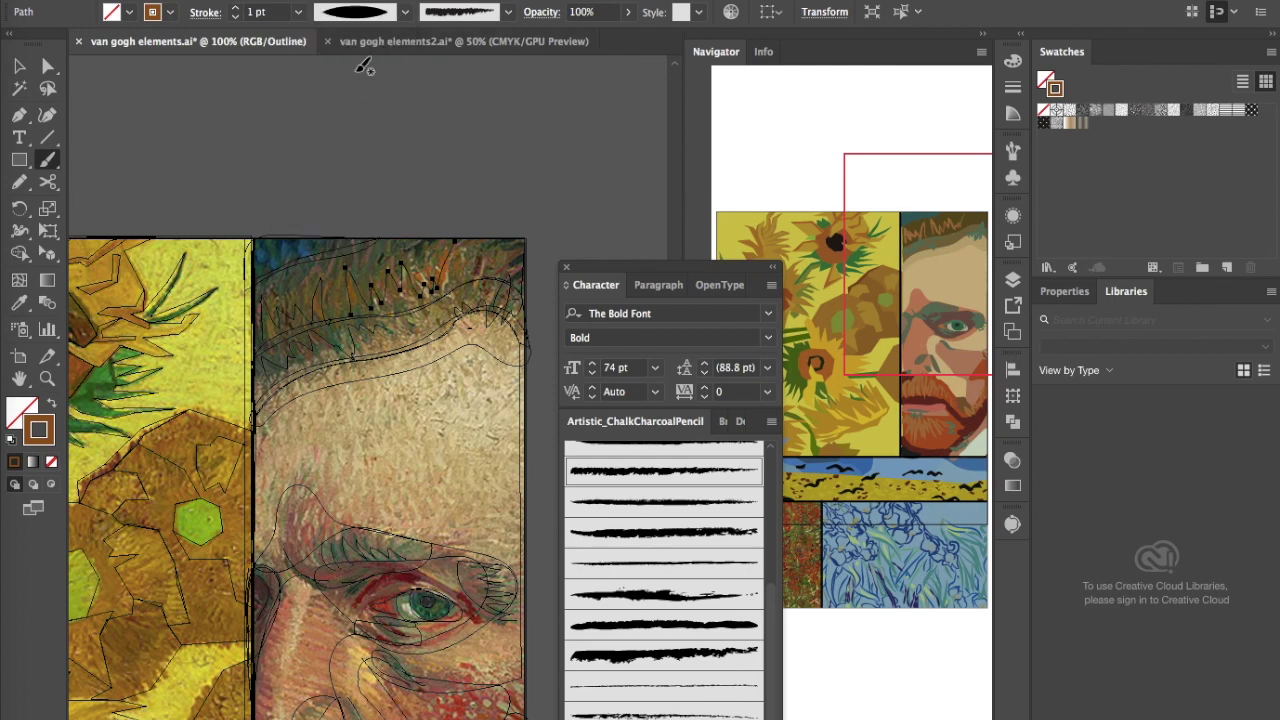
click(390, 16)
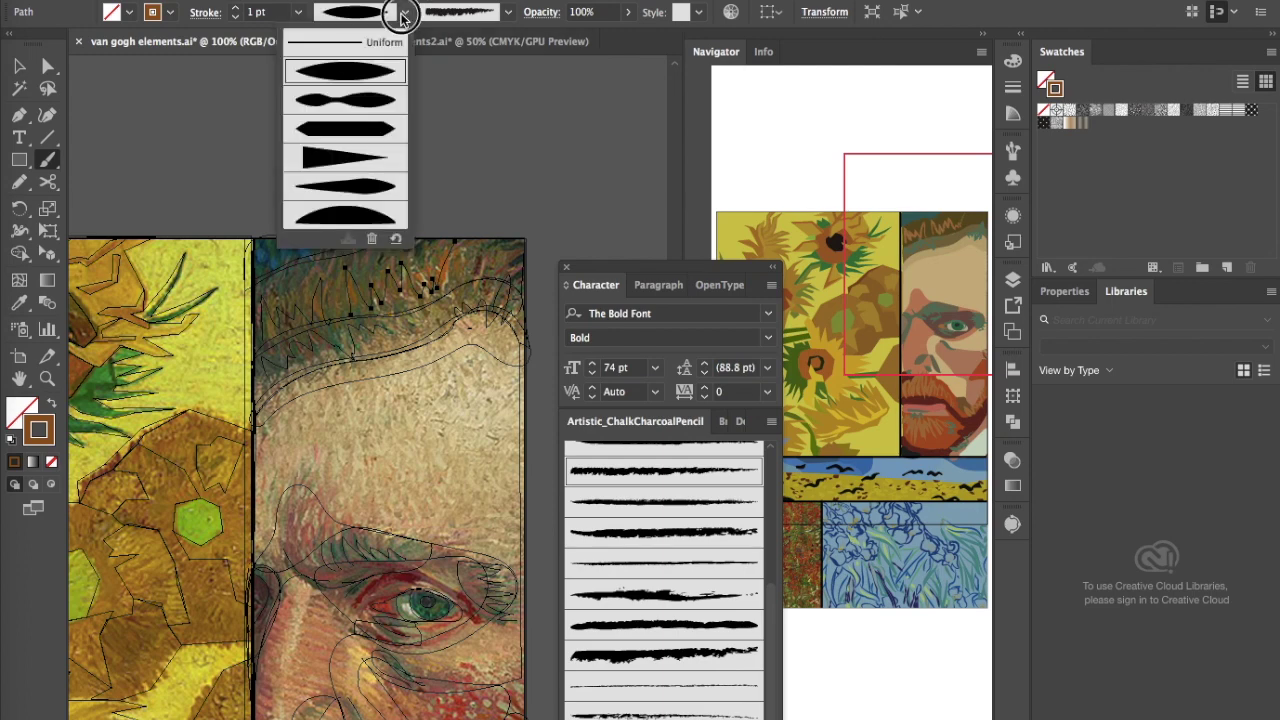
click(351, 157)
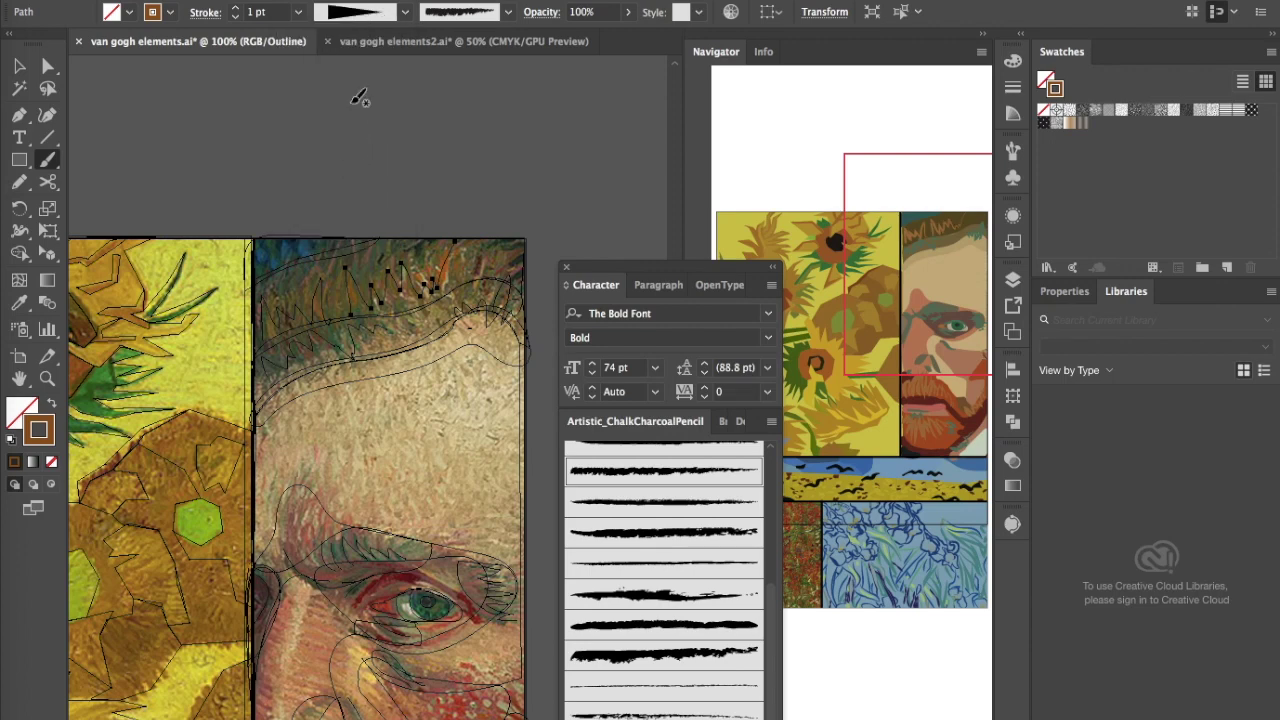
click(405, 14)
click(351, 125)
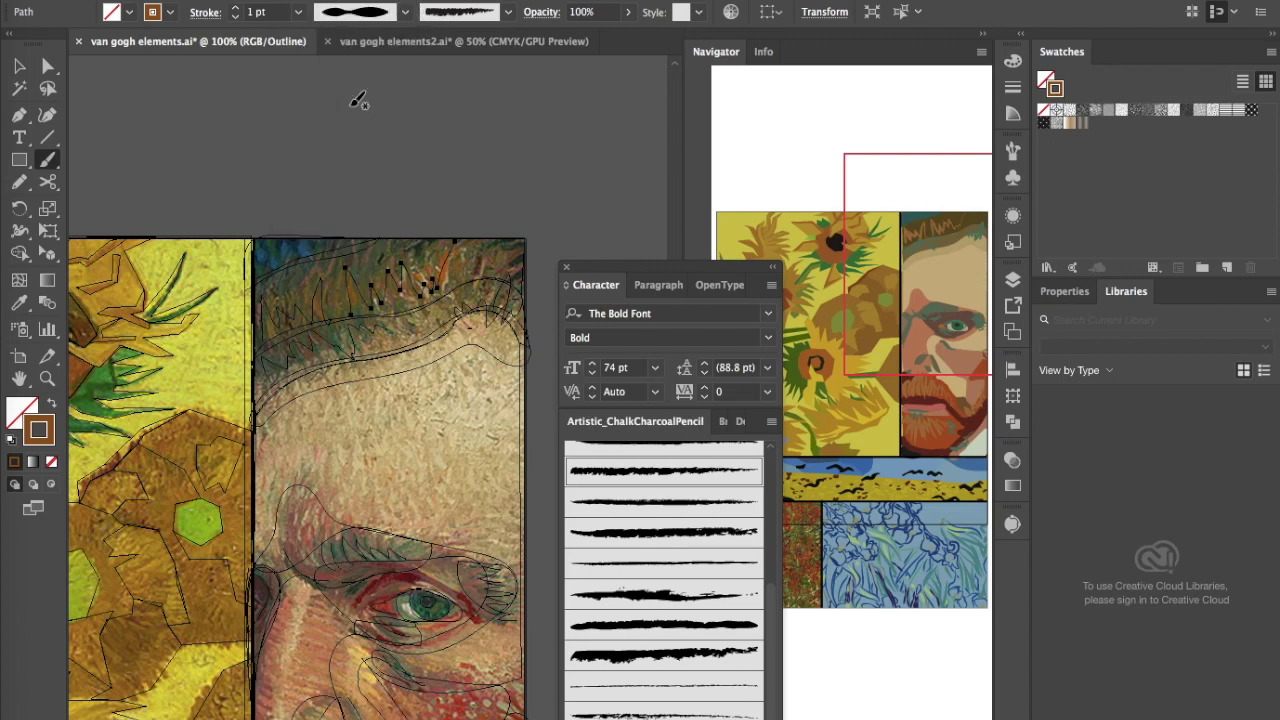
Step: Return to Preview and try Charcoal - Thick and other charcoal brushes on the selected hair stroke, choosing the thick, even-width one
key(super+y)
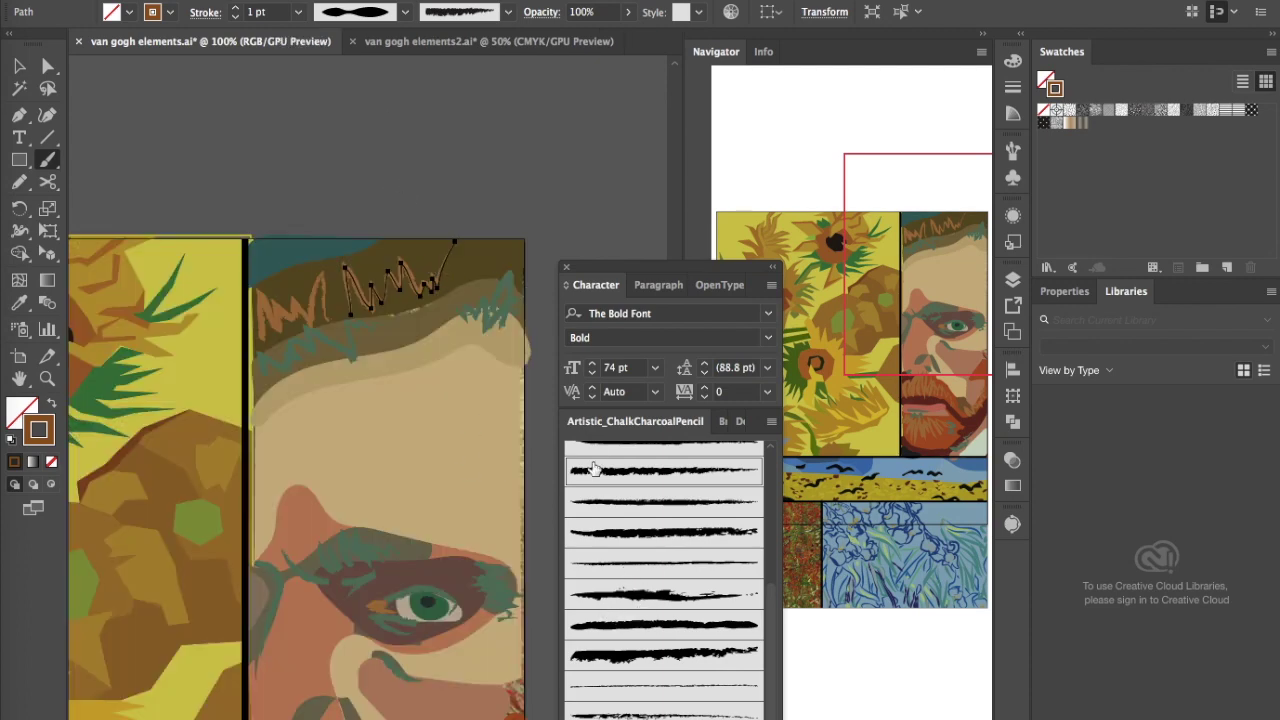
click(655, 546)
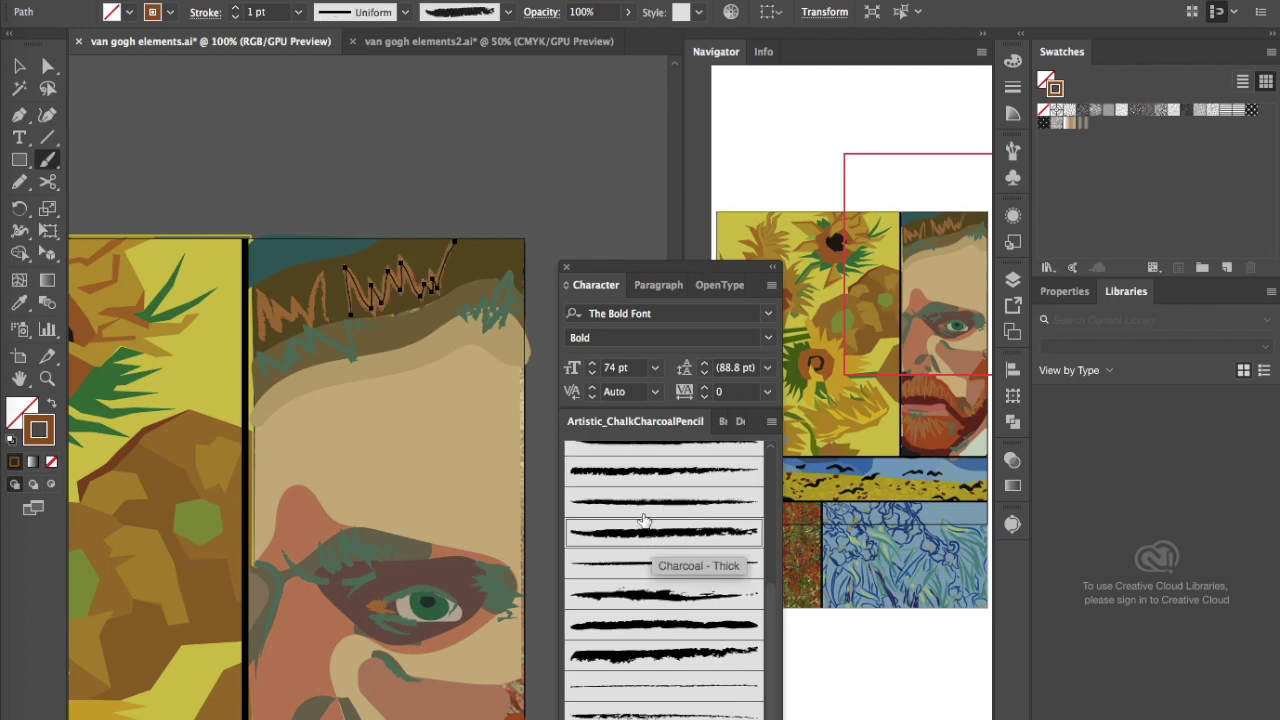
click(646, 505)
click(652, 602)
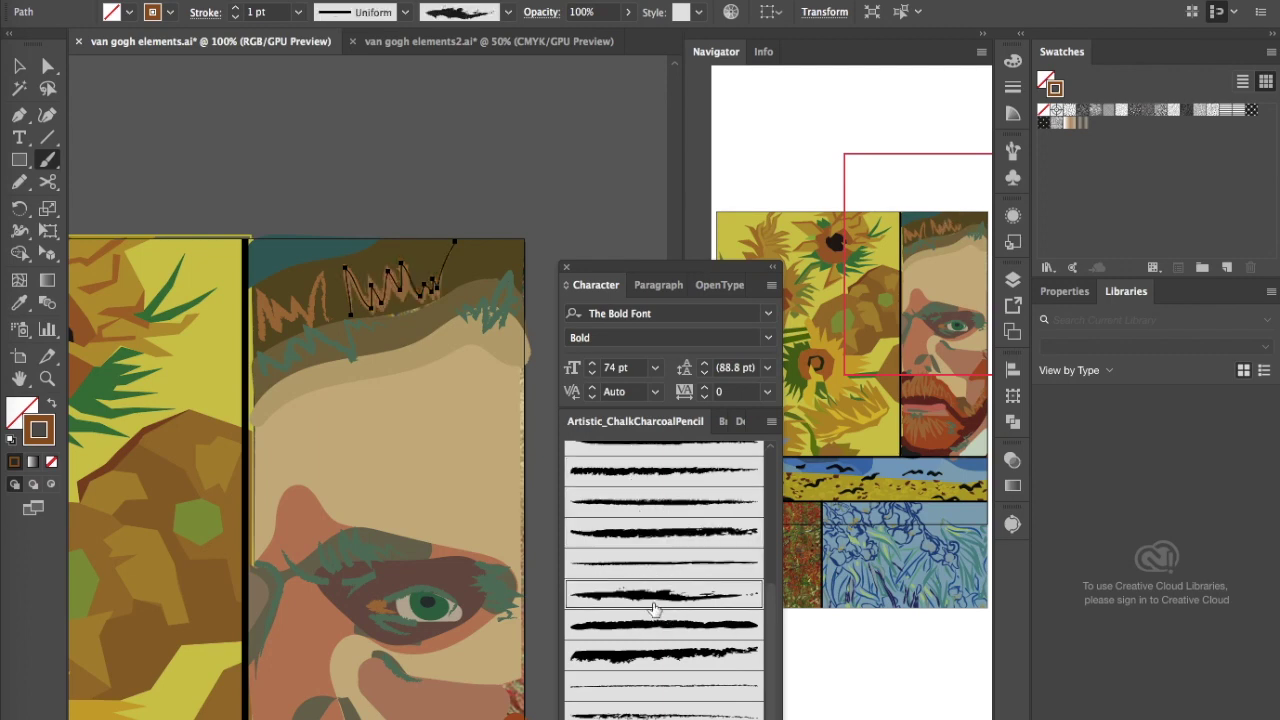
click(650, 630)
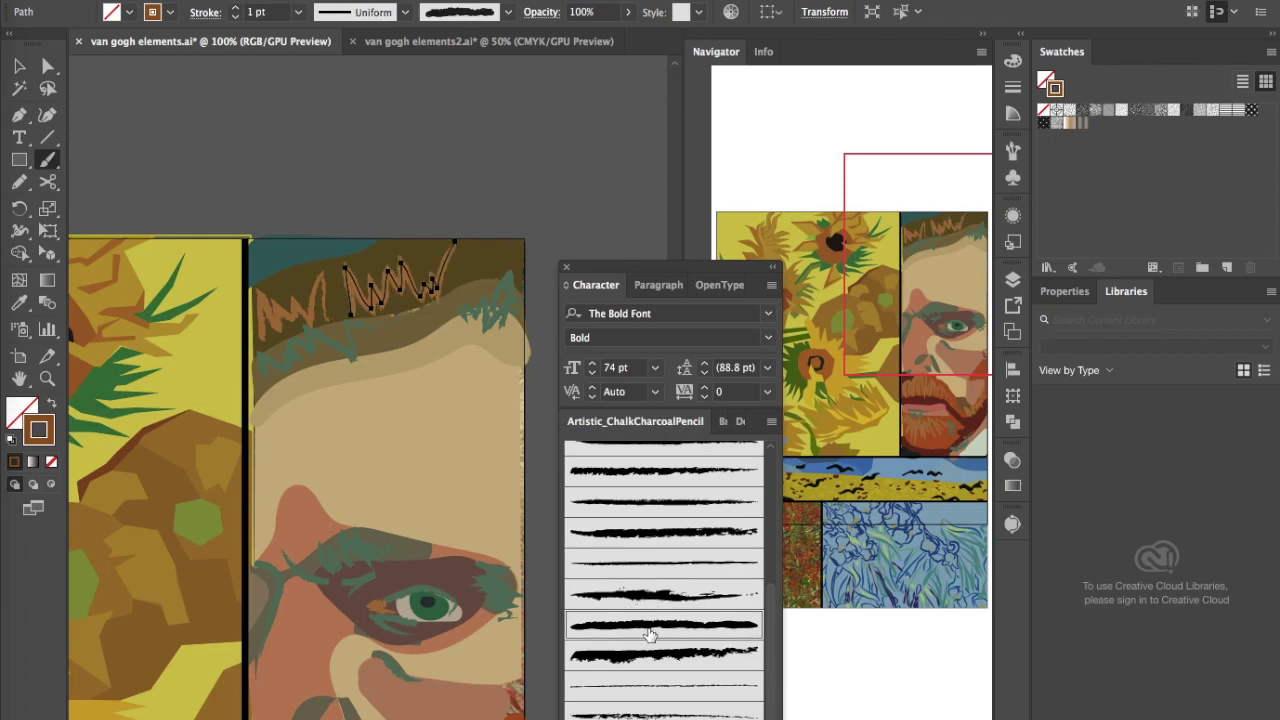
Step: Reduce the selected hair stroke's weight to 0.75 pt
click(236, 10)
click(237, 18)
click(237, 18)
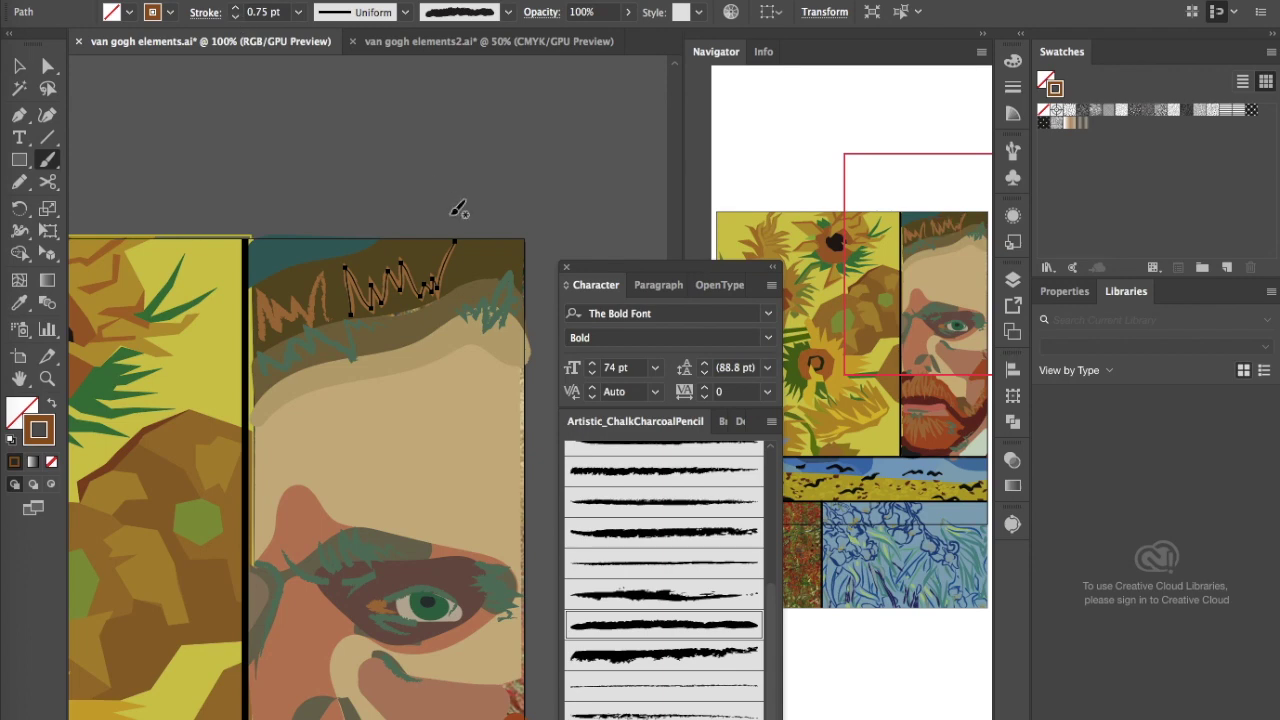
Step: Switch to Outline view and show the hidden group of slanted line texture in the upper texture layer
key(ctrl+y)
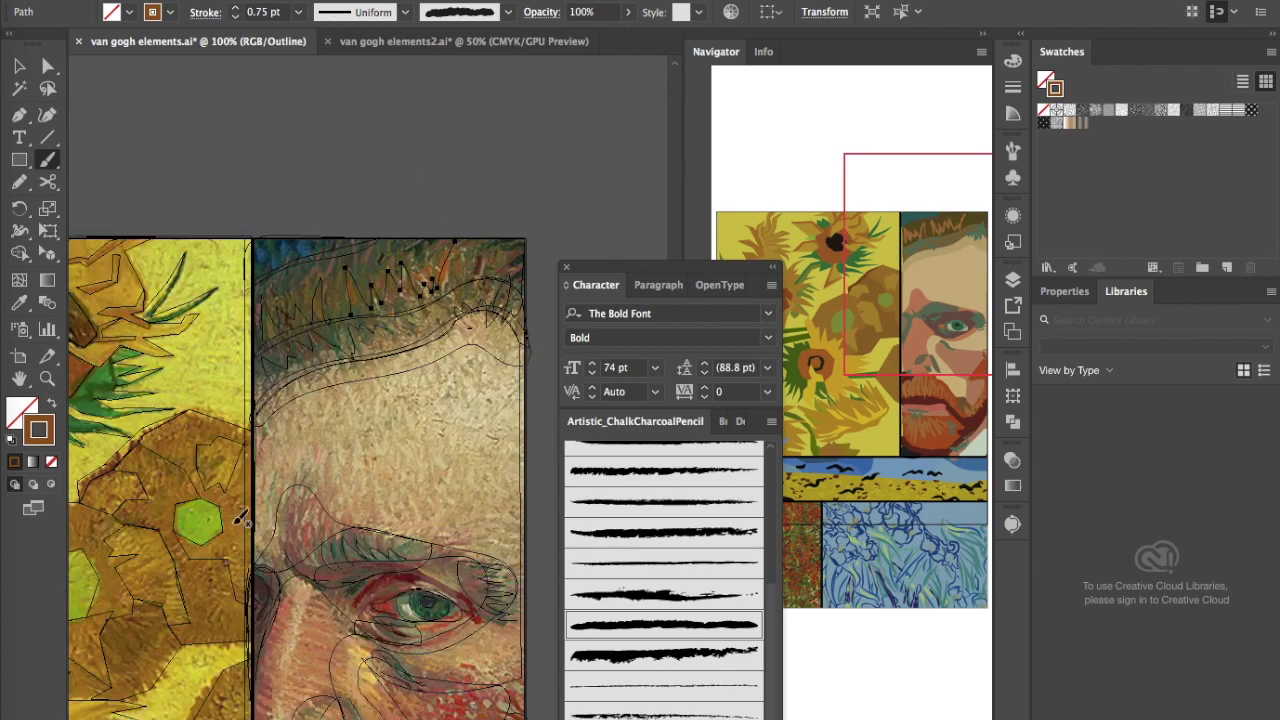
scroll(240, 518, down, 5)
scroll(240, 518, down, 1)
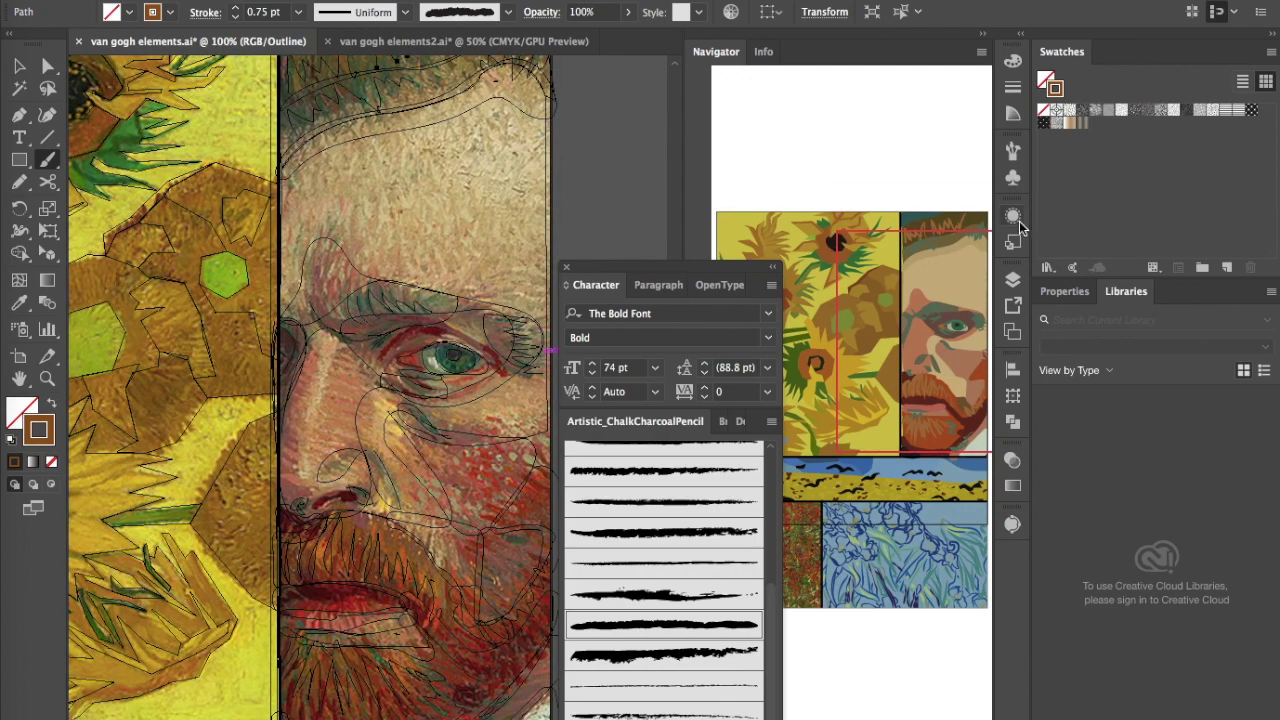
click(1013, 279)
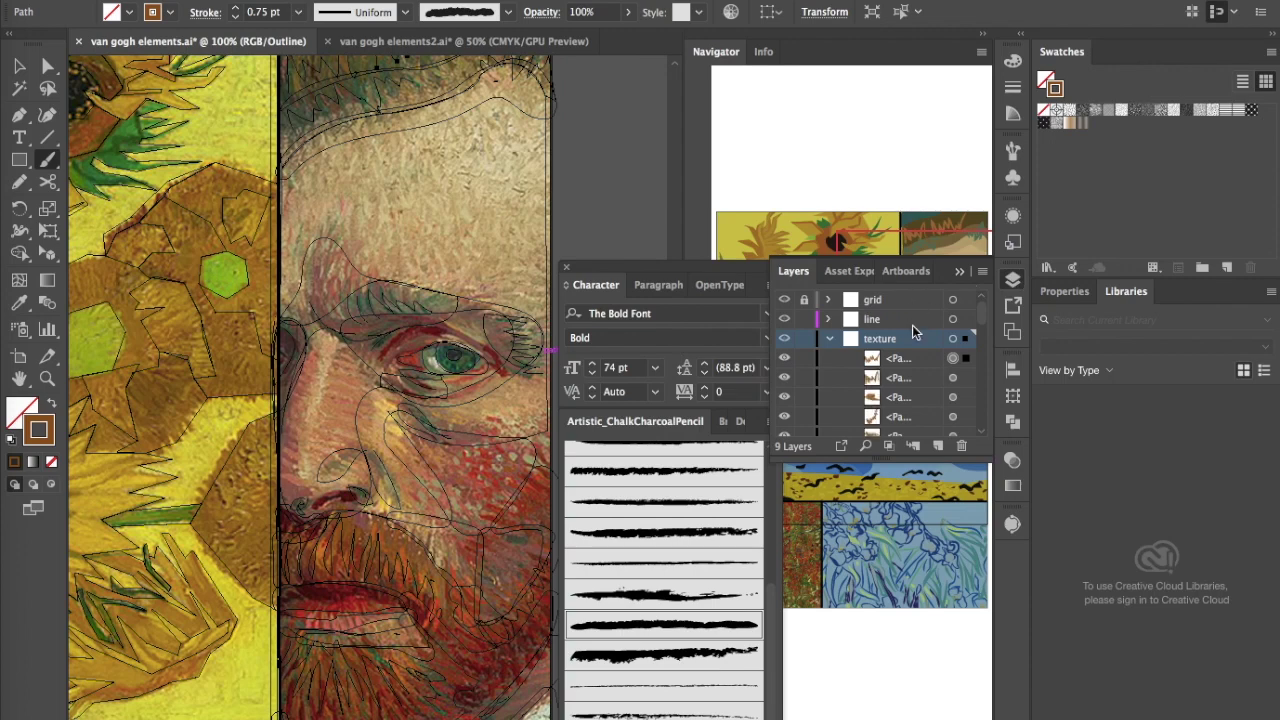
scroll(875, 420, down, 3)
scroll(875, 420, down, 2)
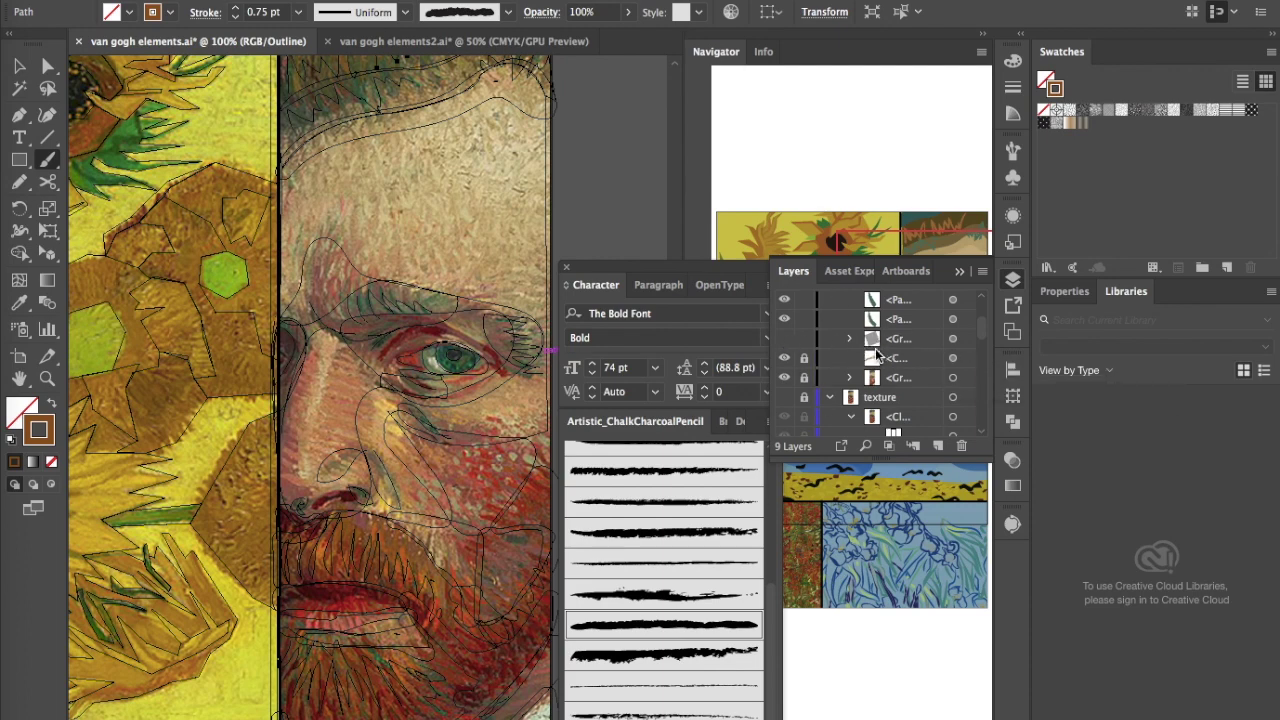
click(784, 339)
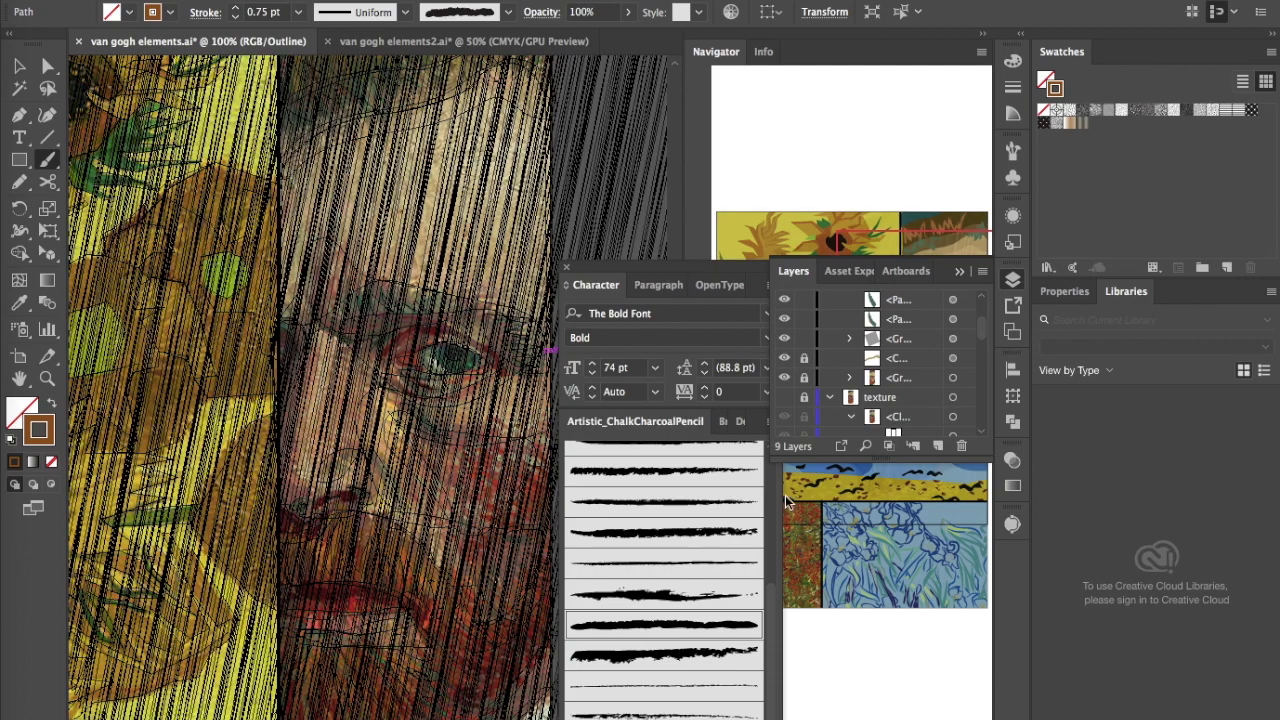
Step: Unlock all locked objects so the texture layer's artwork can be selected
scroll(910, 336, up, 3)
click(910, 338)
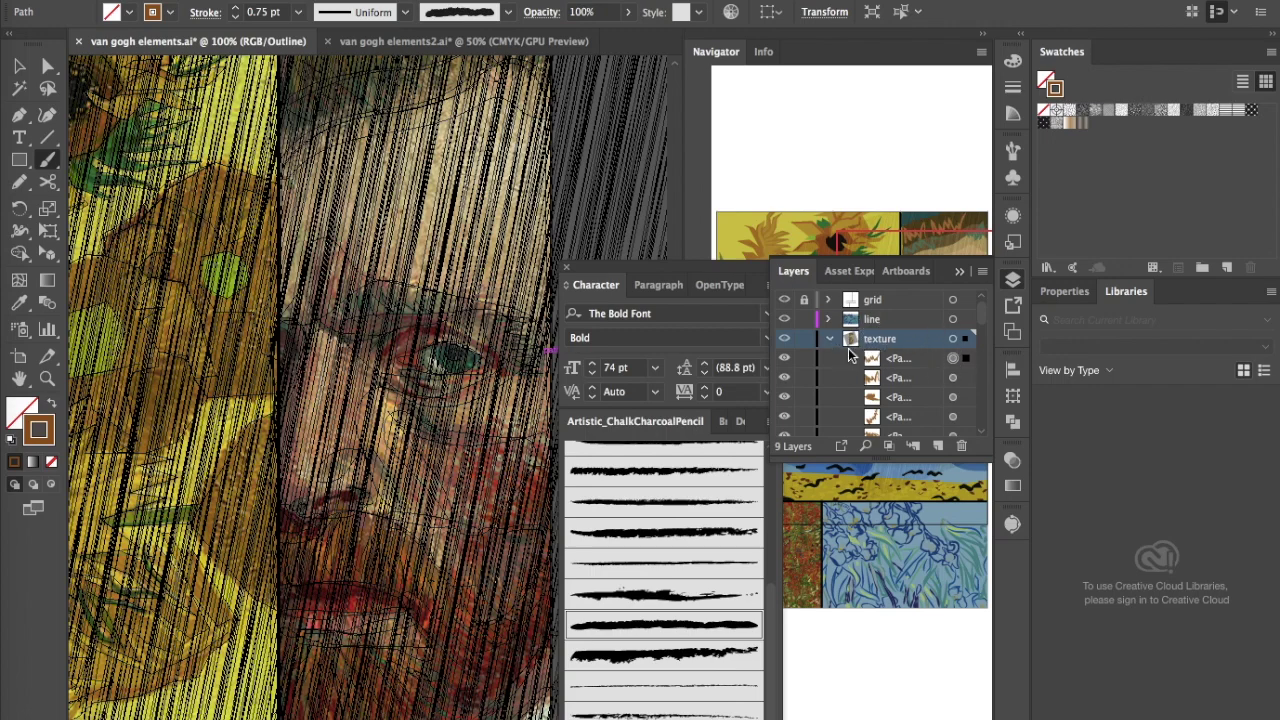
scroll(824, 385, down, 5)
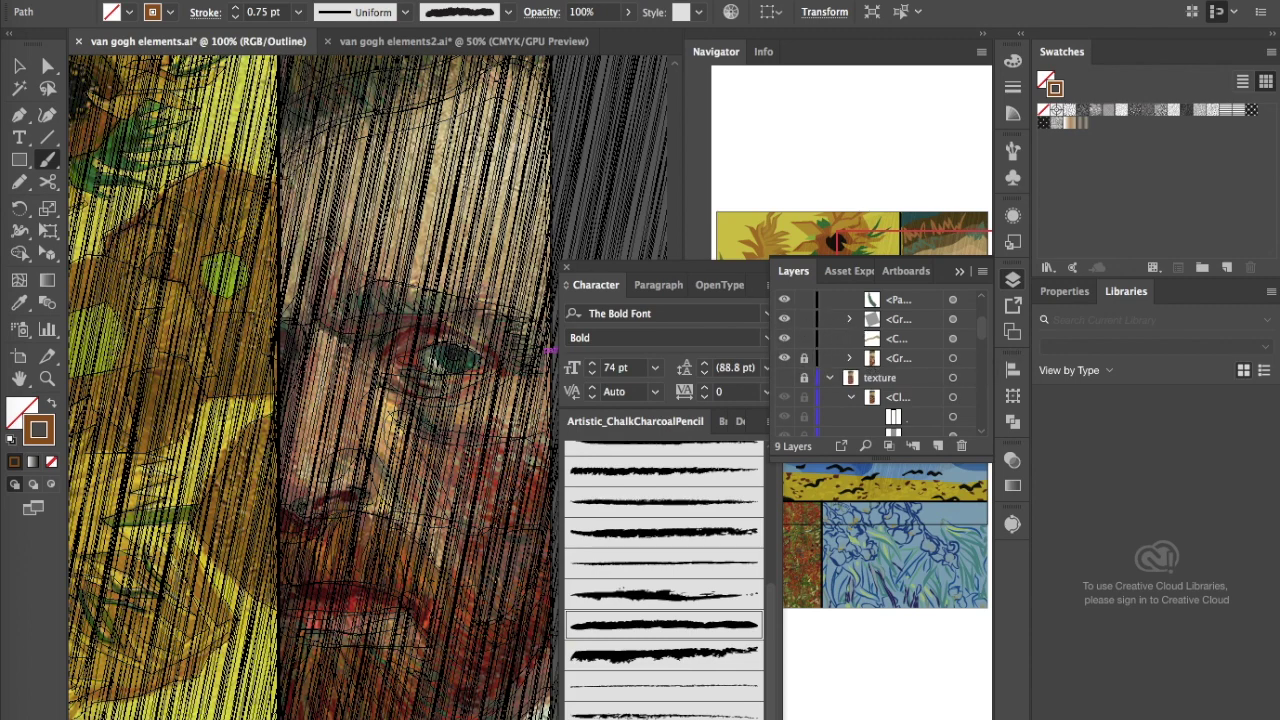
click(200, 0)
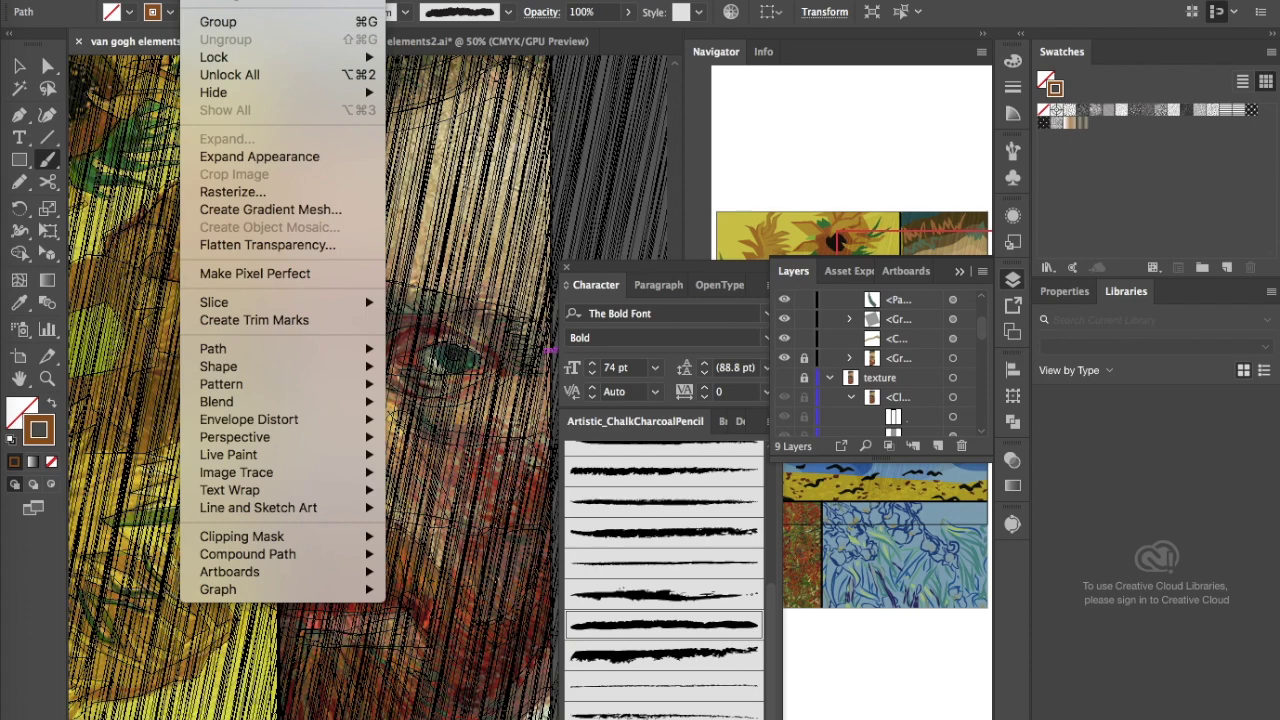
click(236, 74)
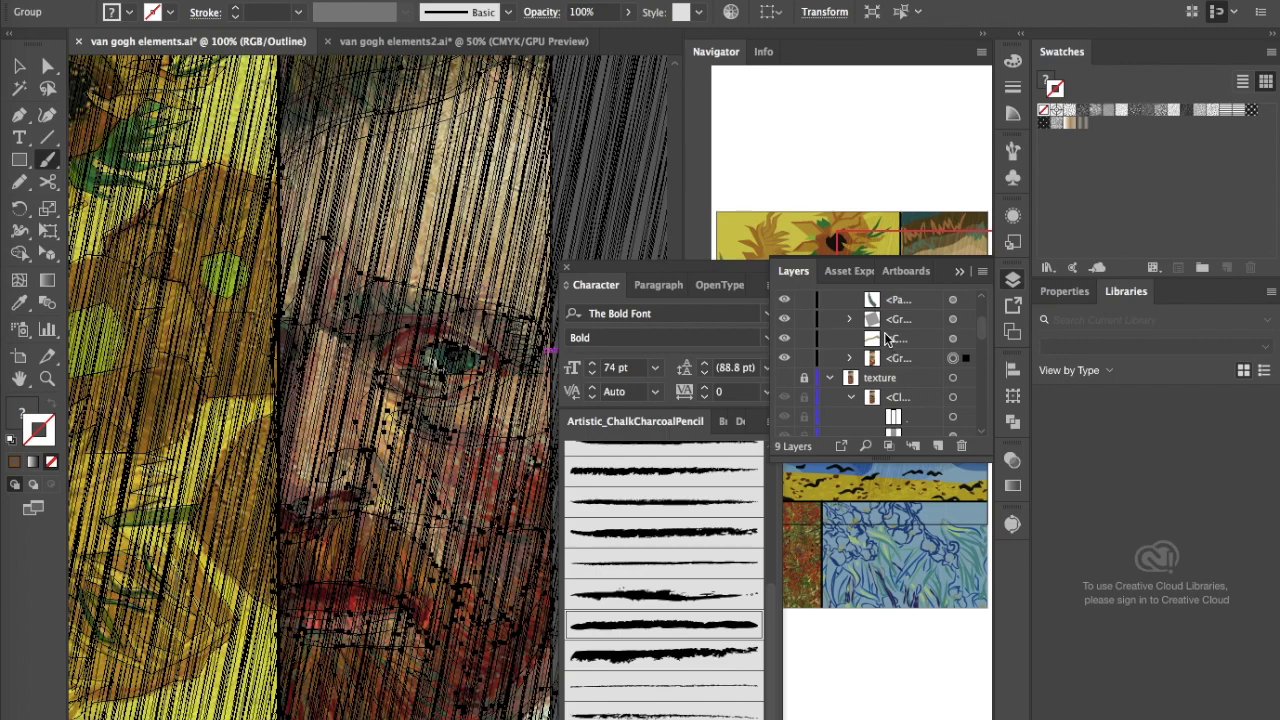
scroll(885, 340, up, 3)
scroll(885, 340, up, 5)
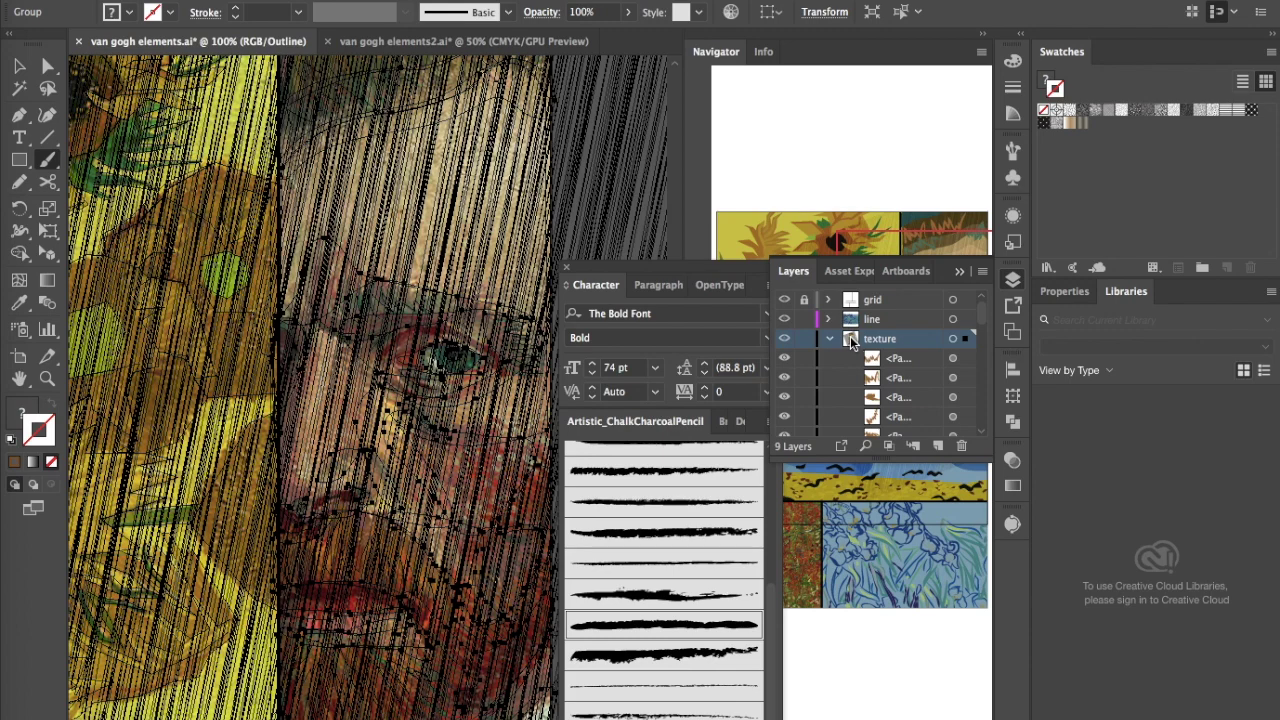
alt+click(851, 342)
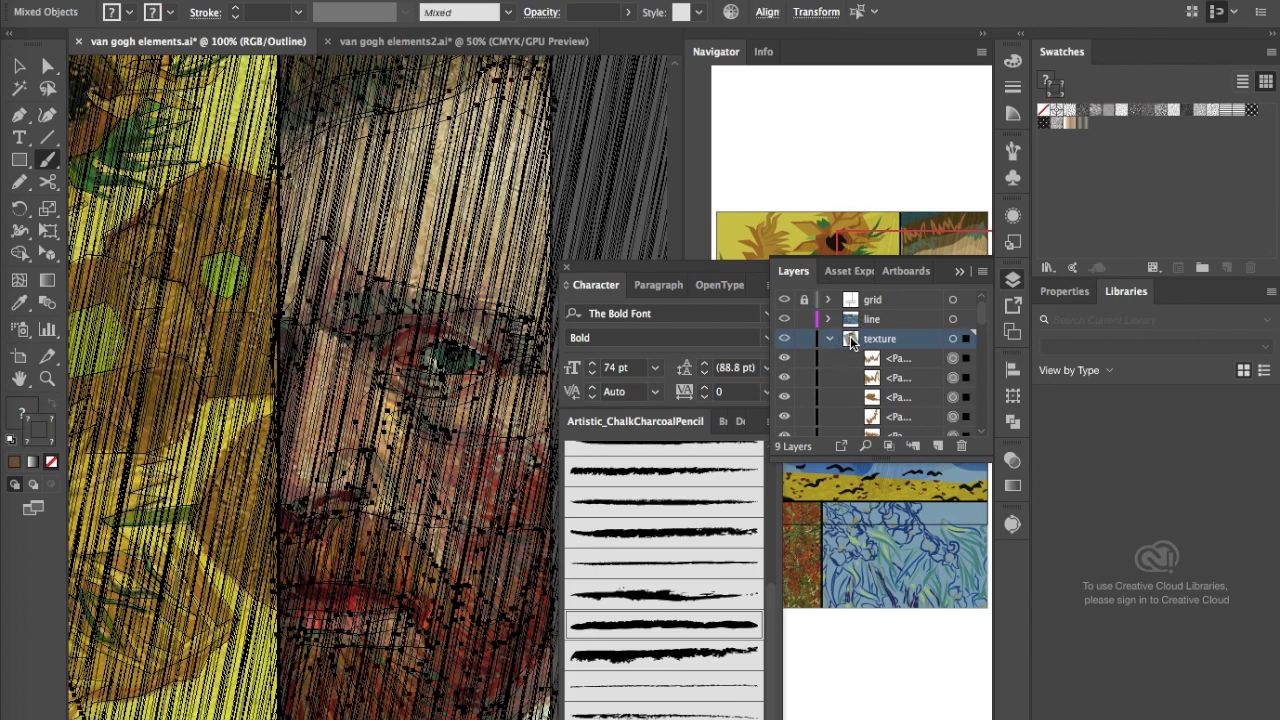
key(super+minus)
key(super+minus)
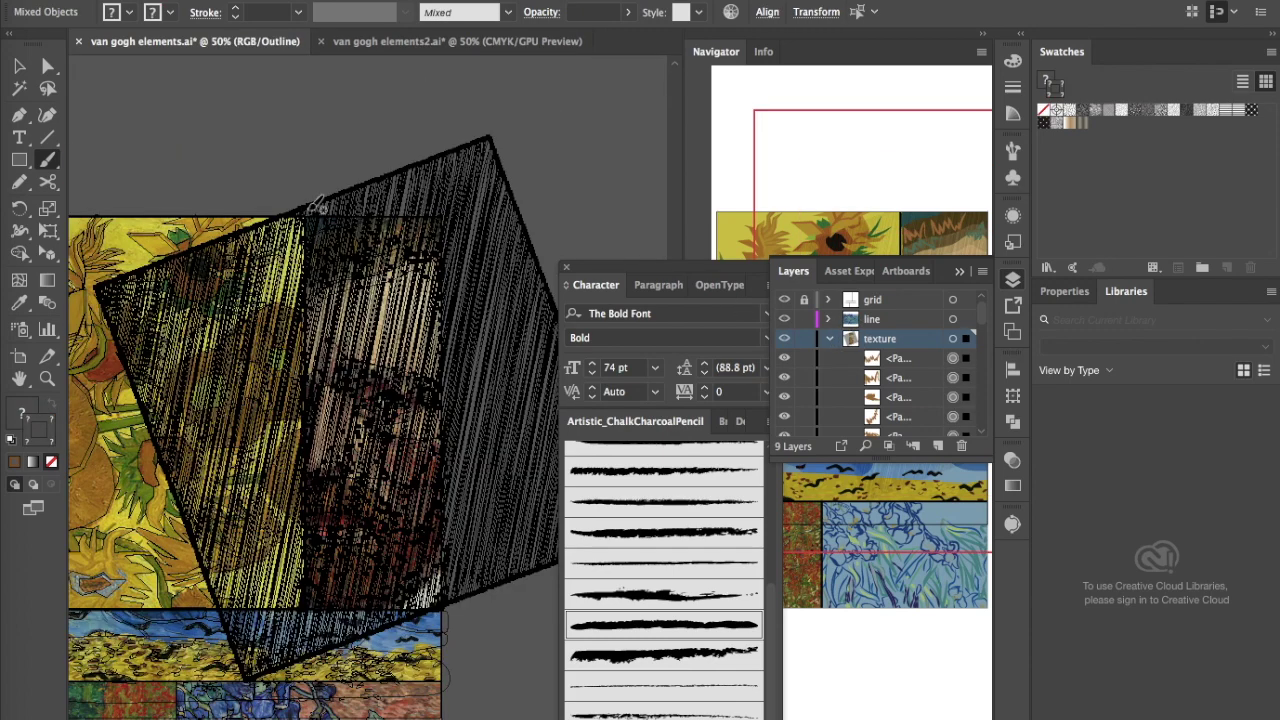
click(20, 161)
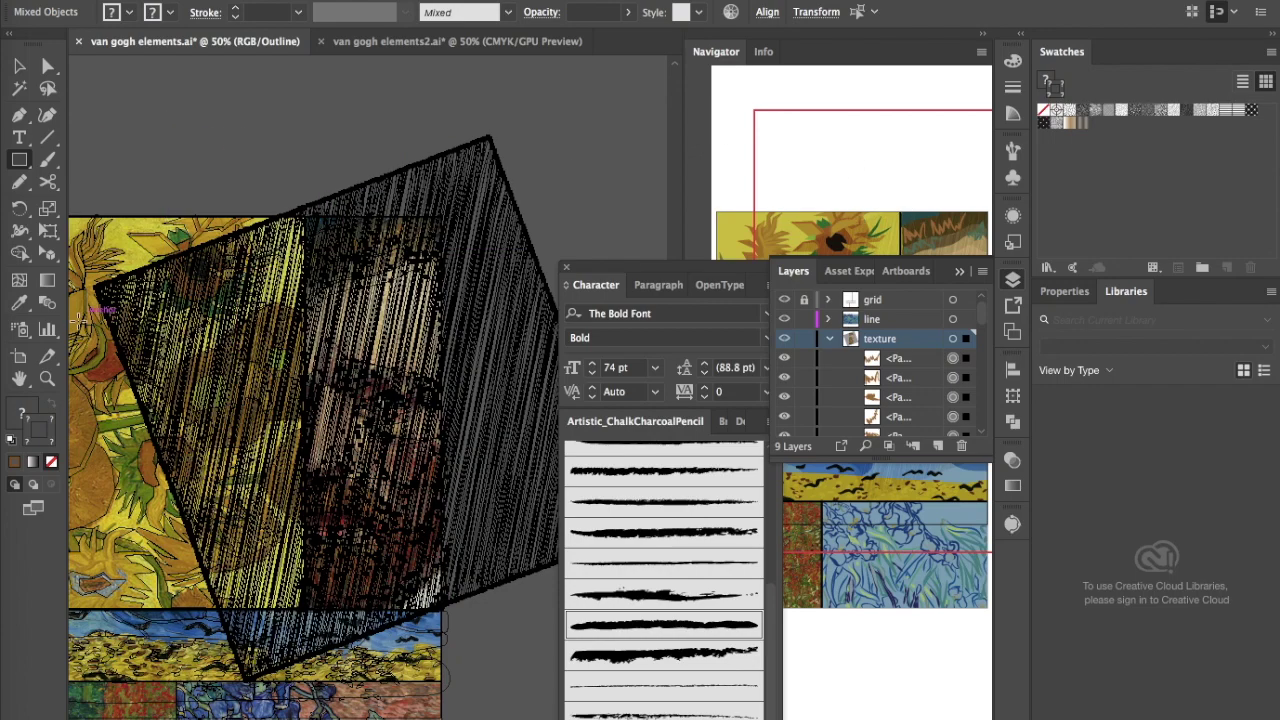
click(961, 273)
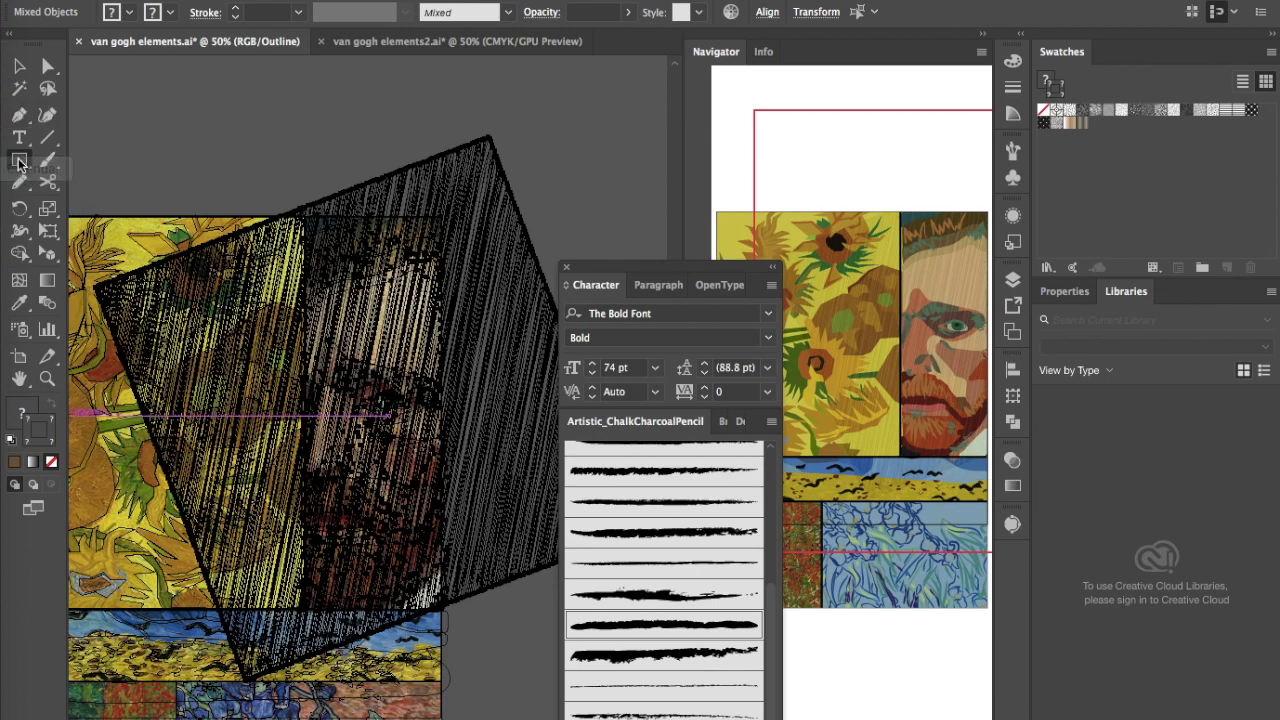
key(v)
click(151, 127)
Step: Draw a rectangle exactly covering the portrait panel, with no fill and a near-black 050505 stroke
click(19, 160)
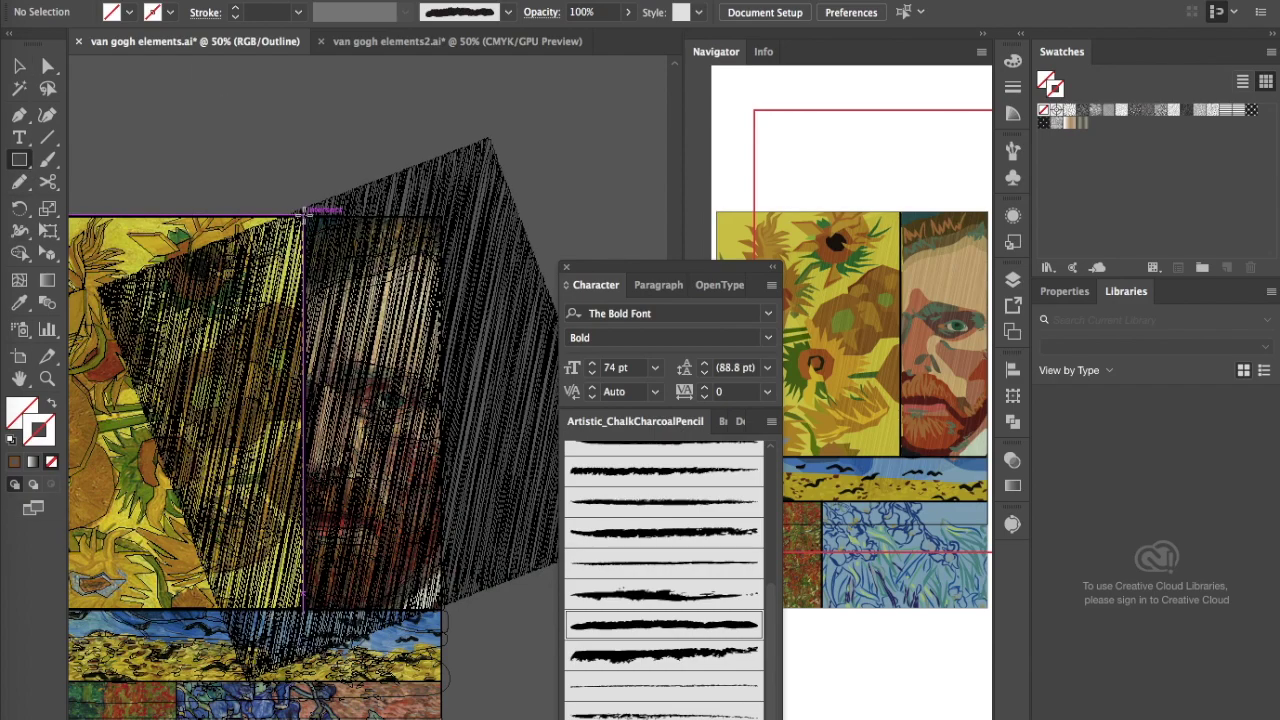
drag(305, 215, 444, 606)
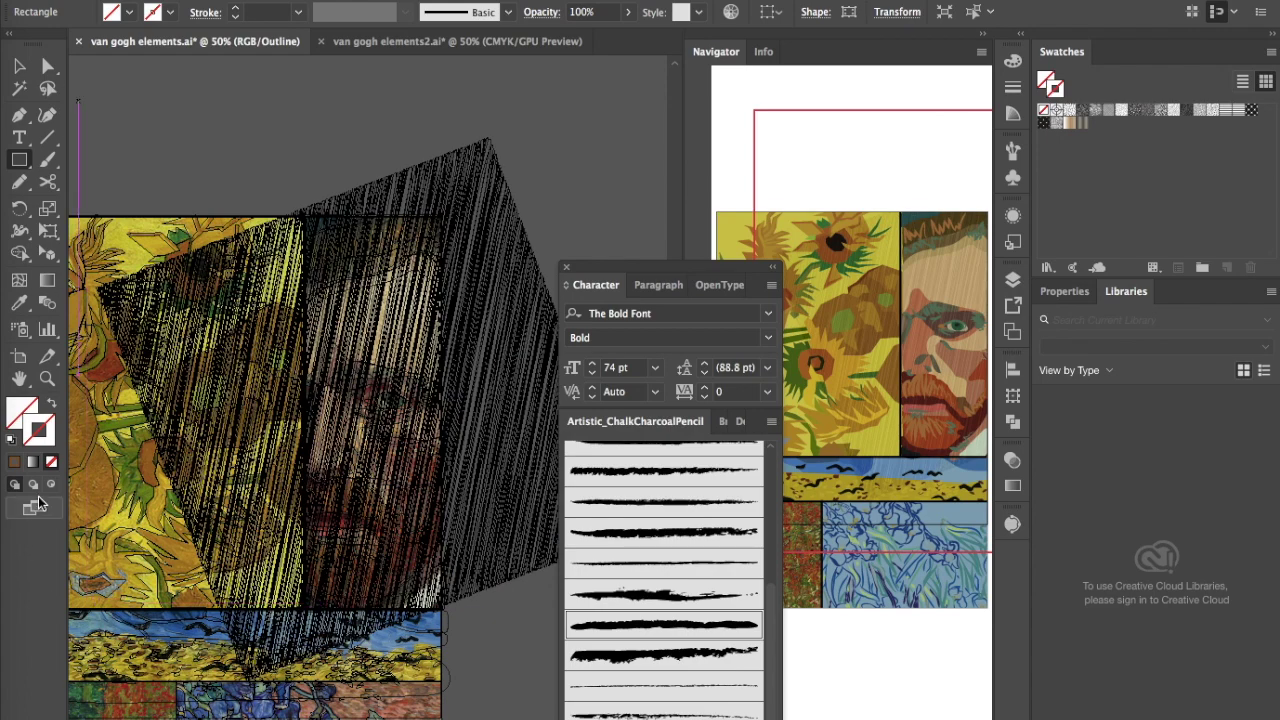
click(170, 12)
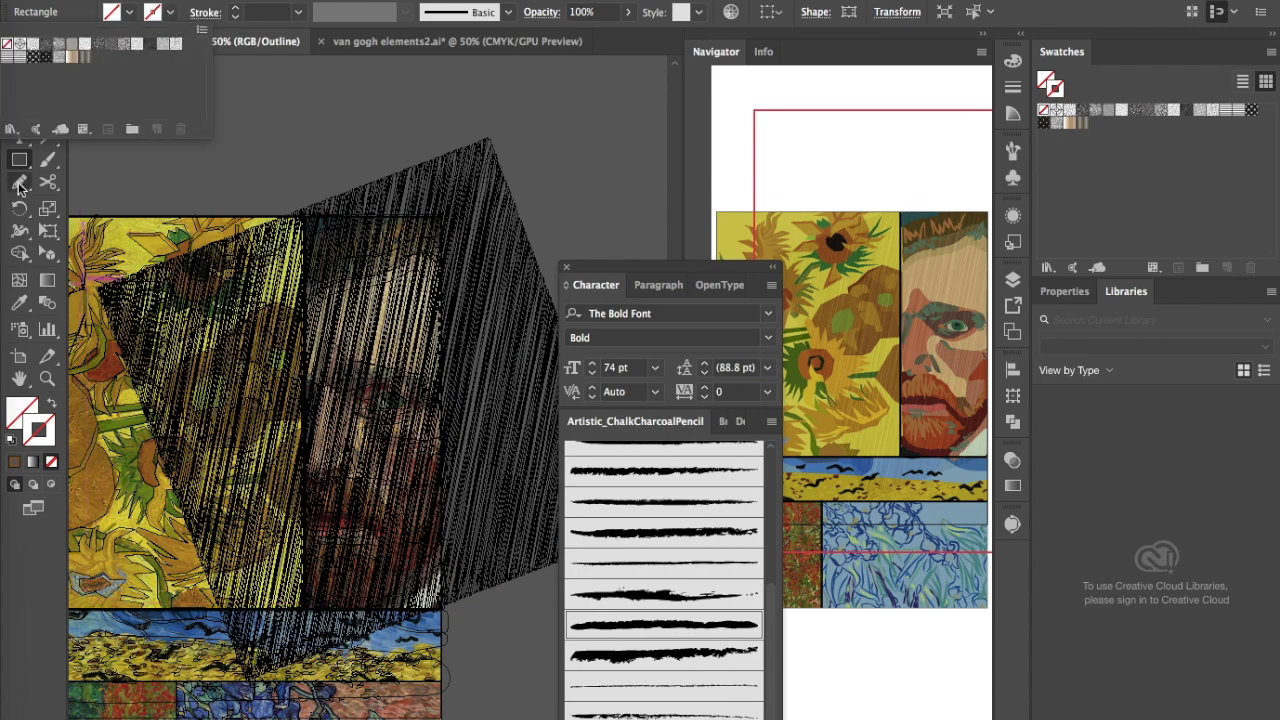
click(14, 134)
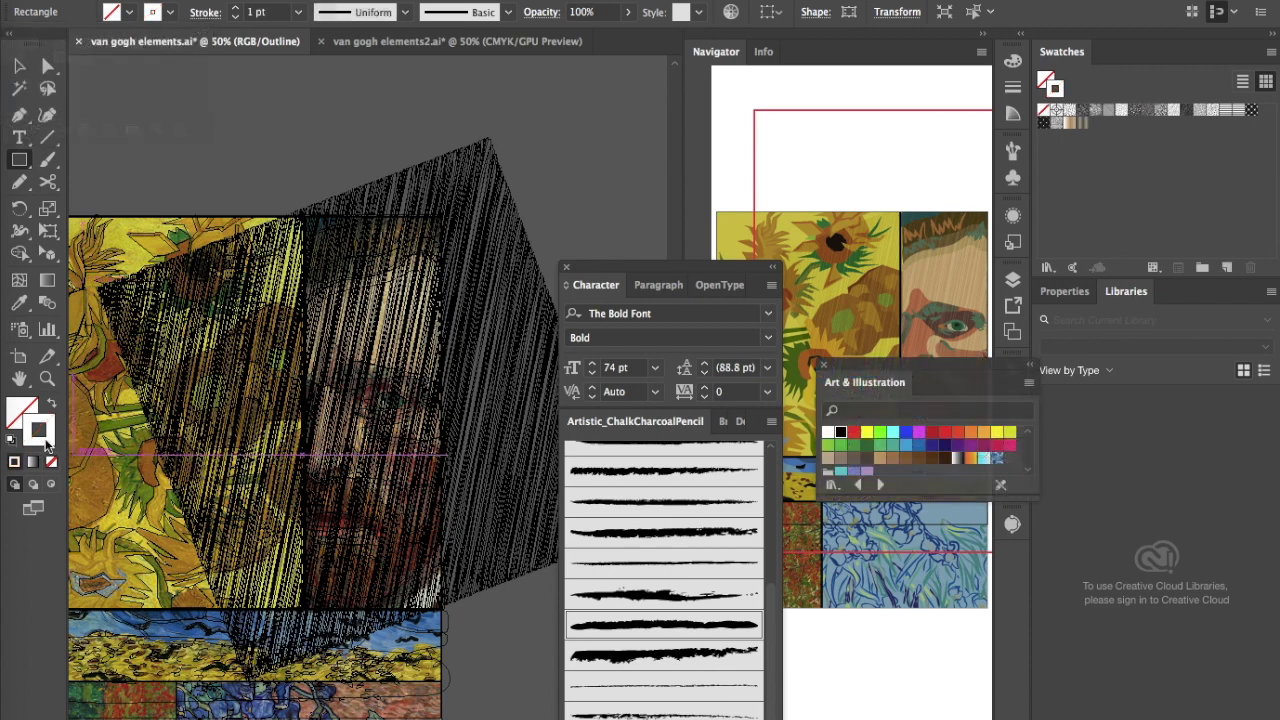
click(664, 557)
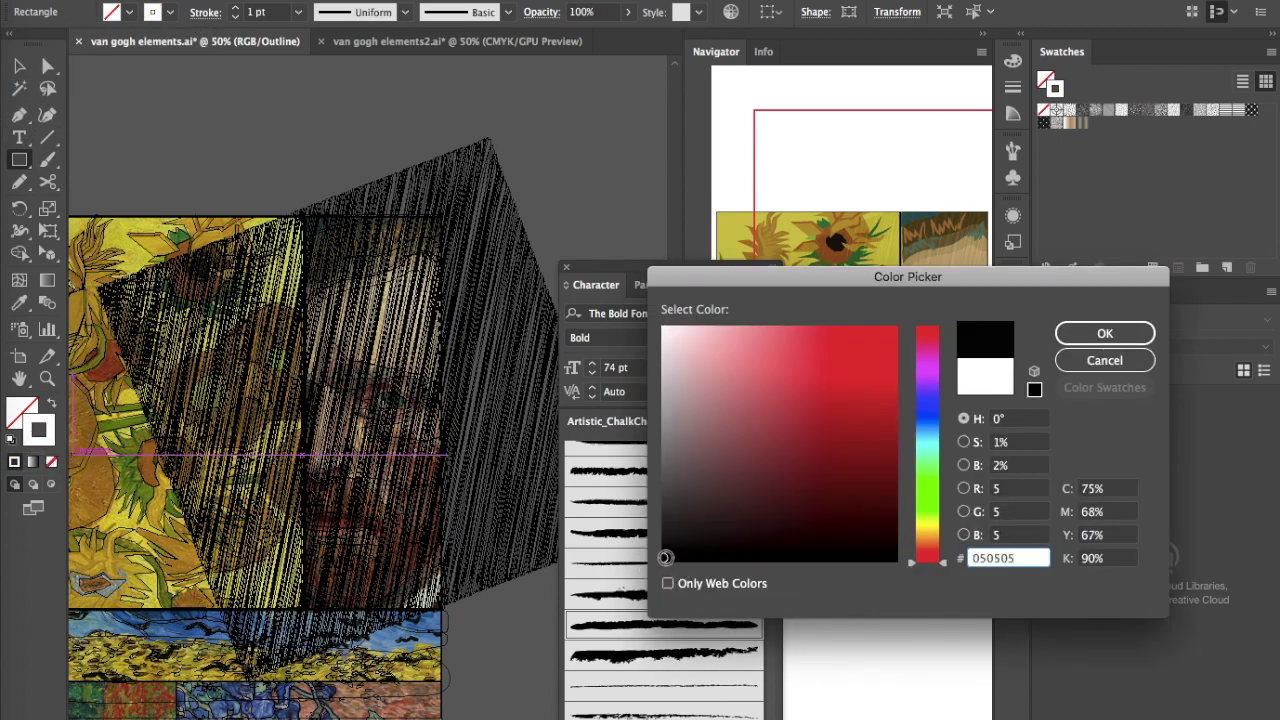
click(1108, 333)
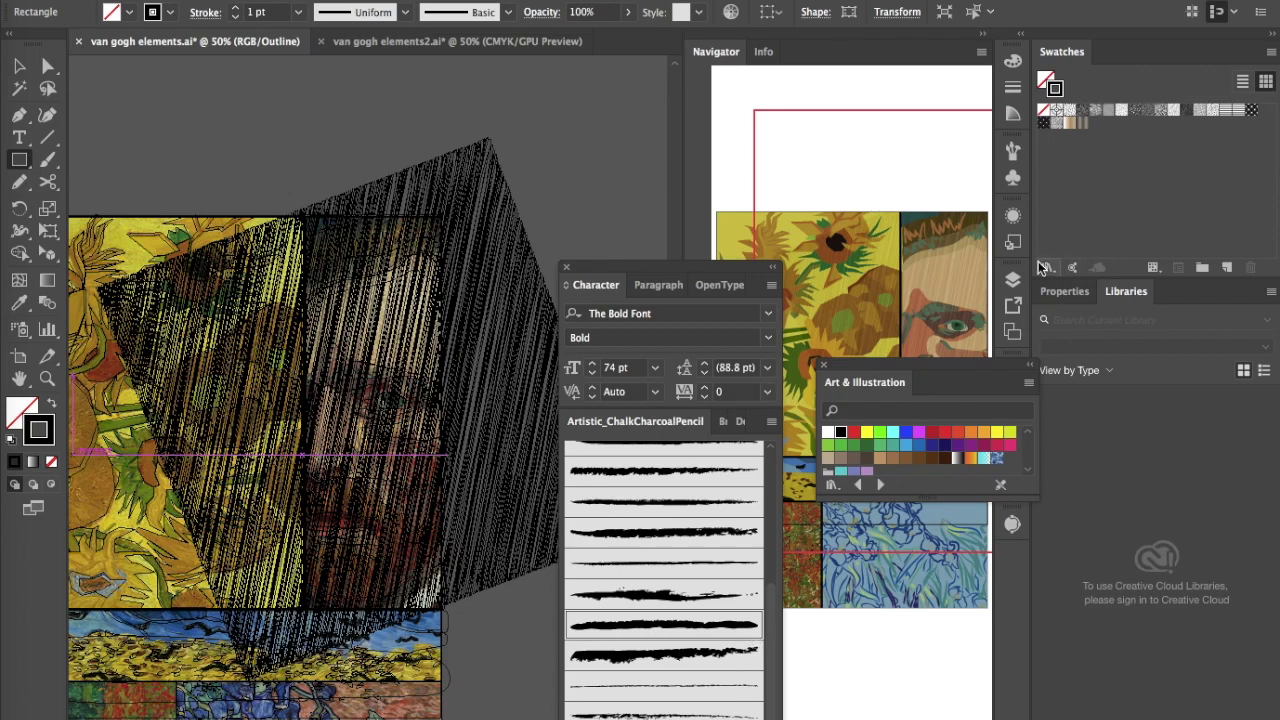
Step: Select all artwork in the upper texture layer, make a clipping mask from the portrait rectangle, and deselect
click(1013, 279)
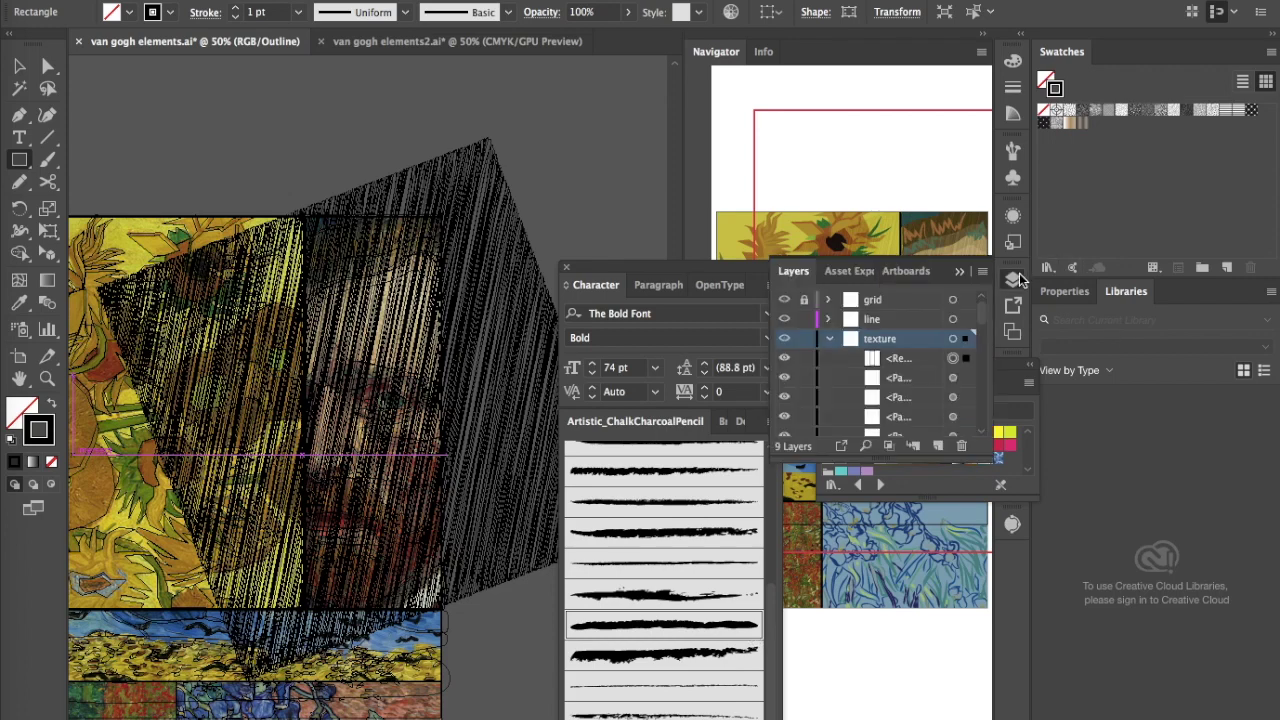
click(852, 342)
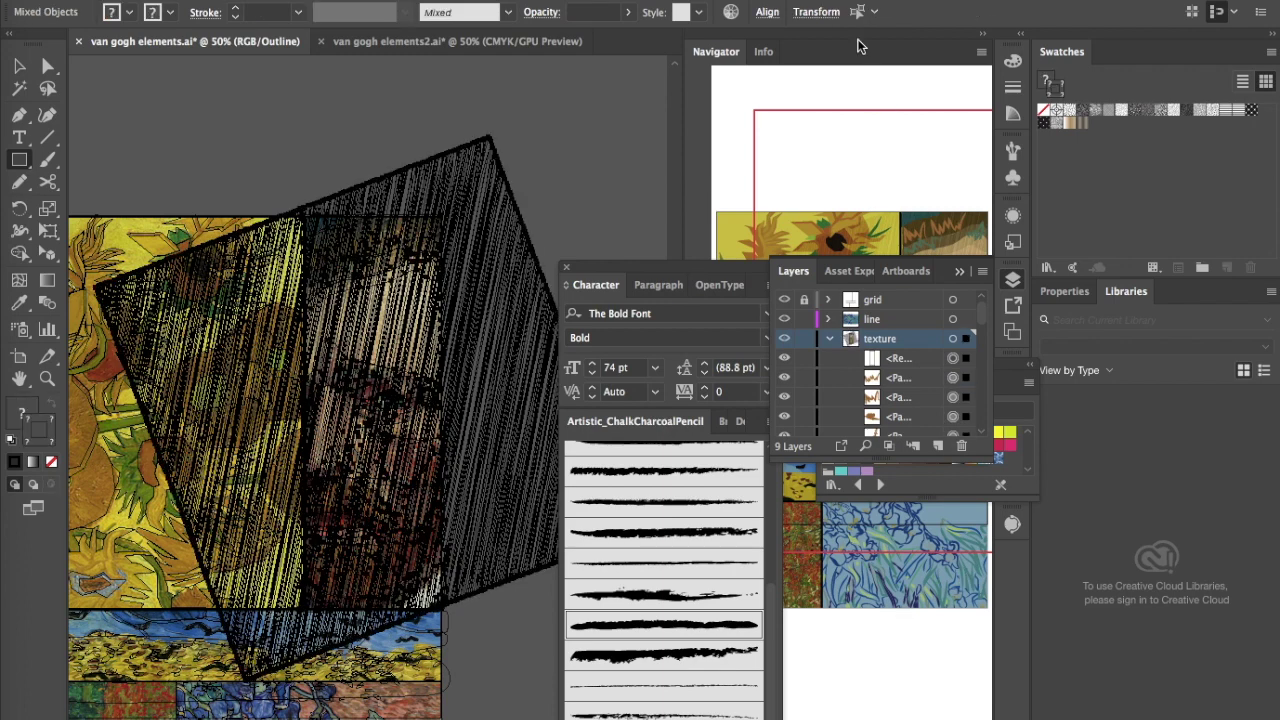
click(1018, 378)
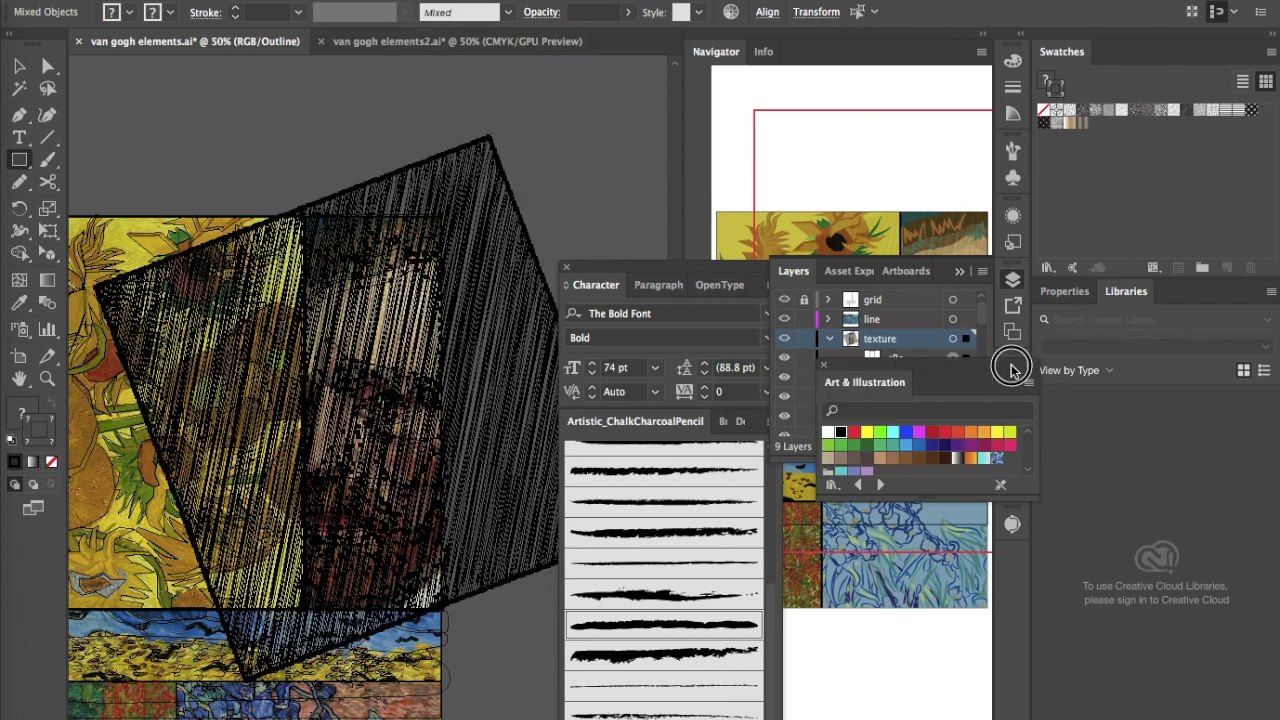
click(1013, 459)
mouse_move(272, 540)
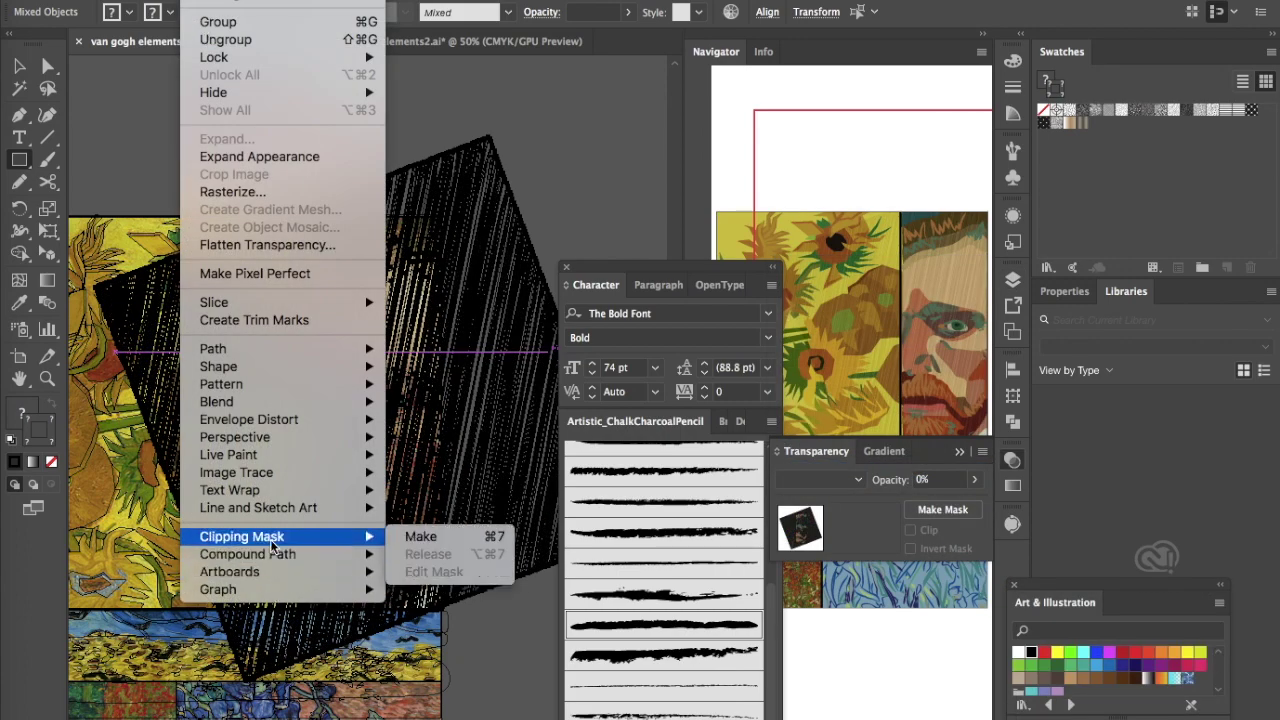
click(432, 540)
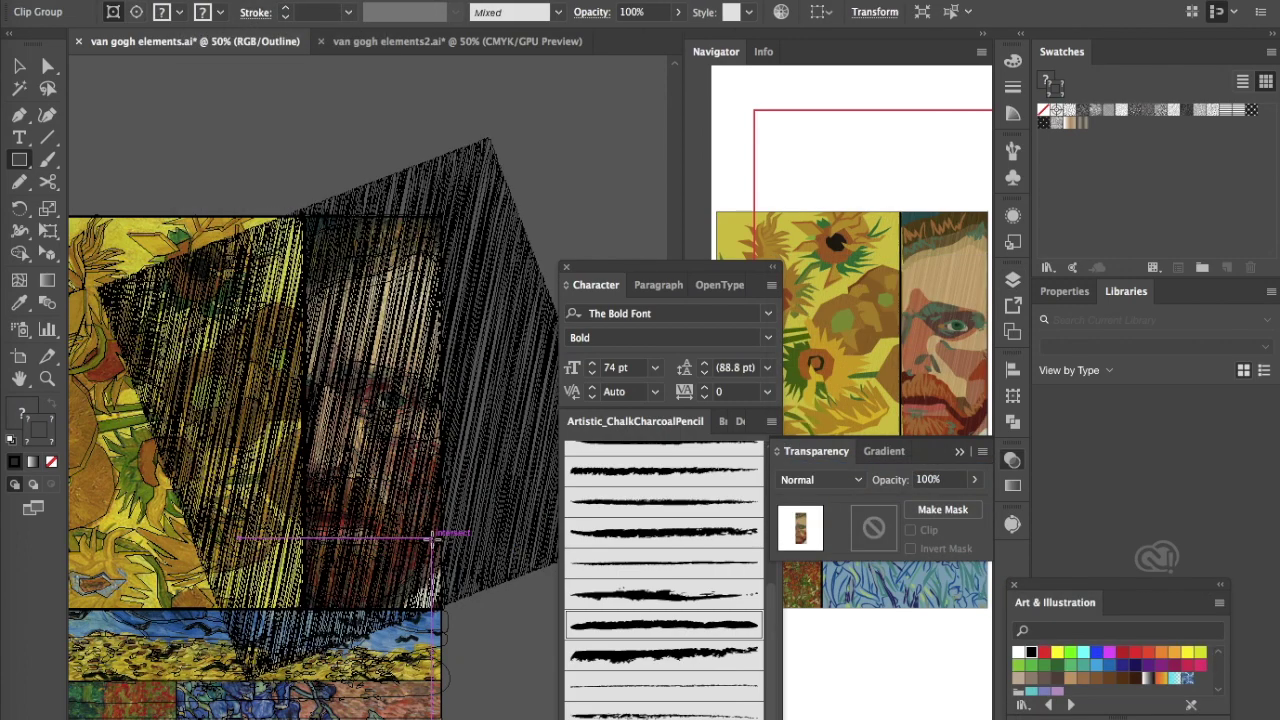
click(19, 66)
click(282, 92)
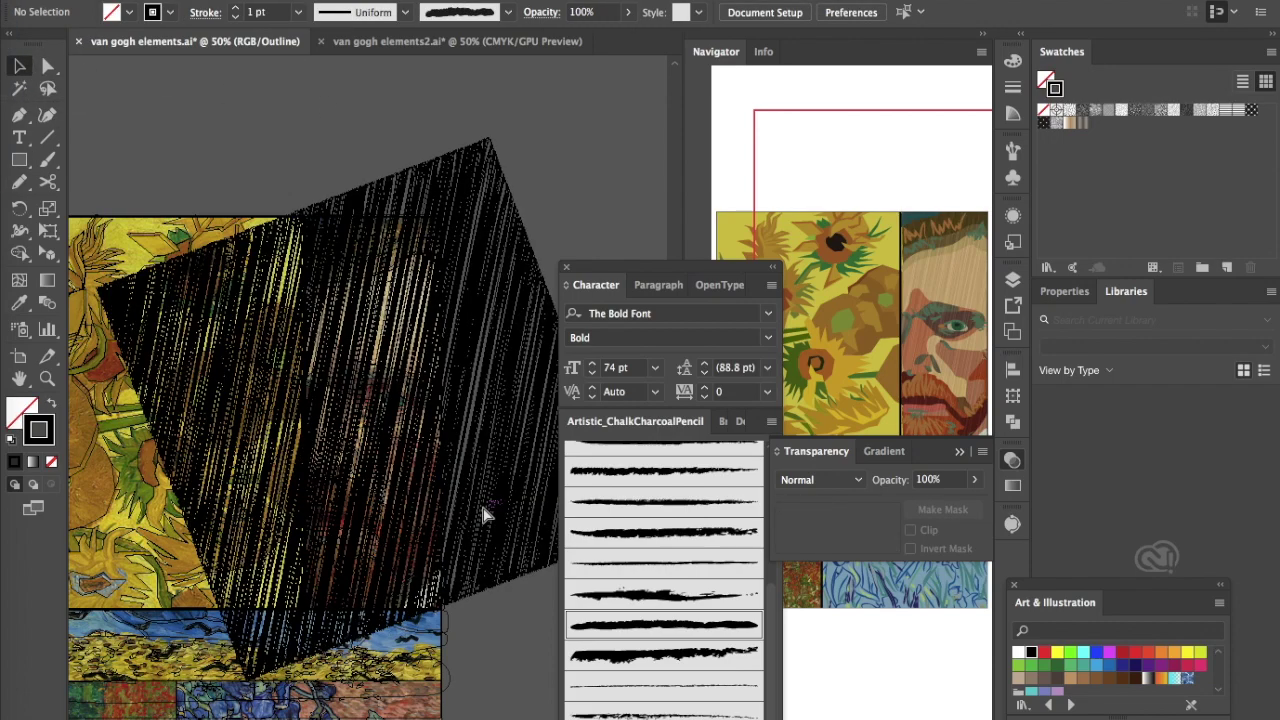
Step: Return to Preview and examine the clipped texture over the portrait at 66.67% zoom
key(super+y)
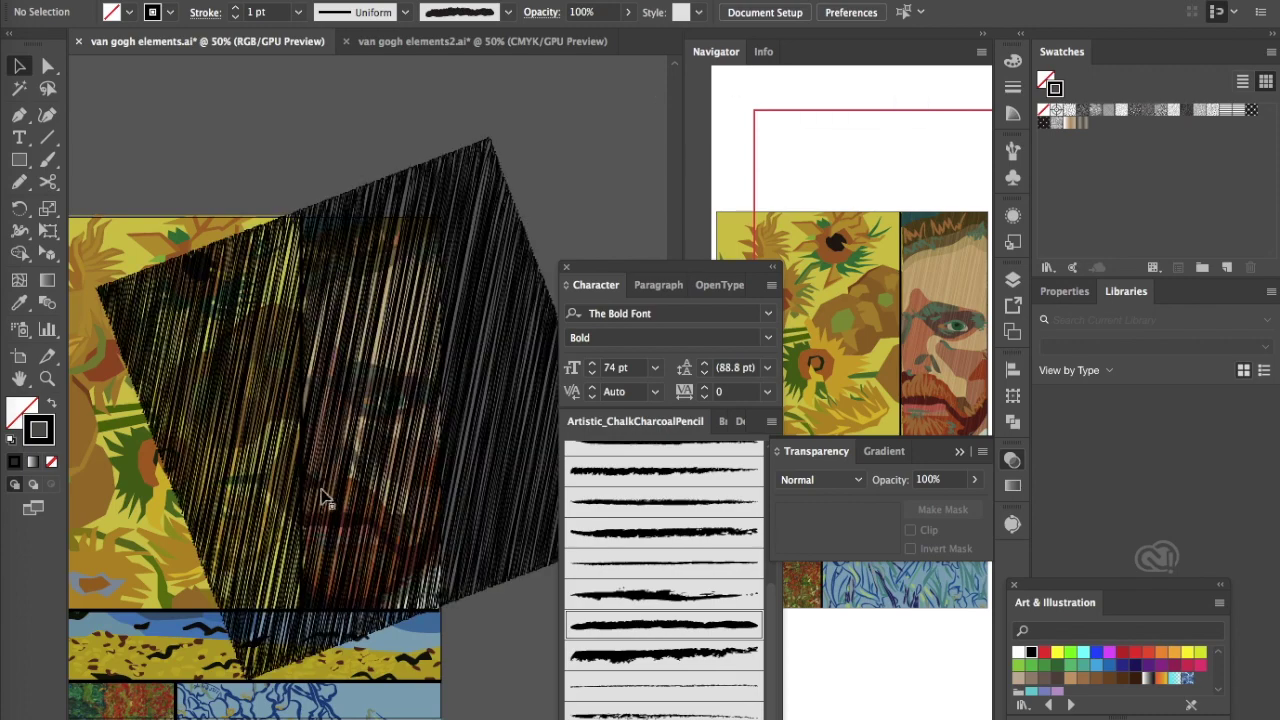
key(ctrl+minus)
key(ctrl+plus)
key(ctrl+plus)
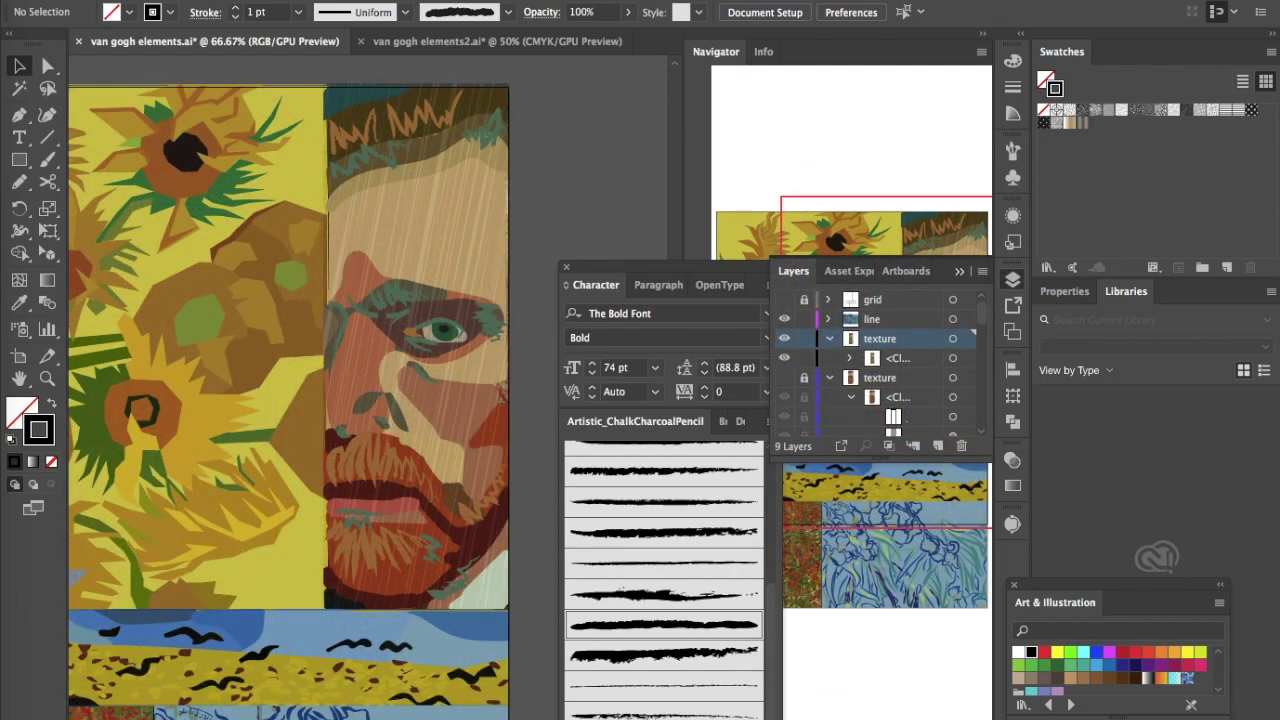
scroll(306, 387, down, 5)
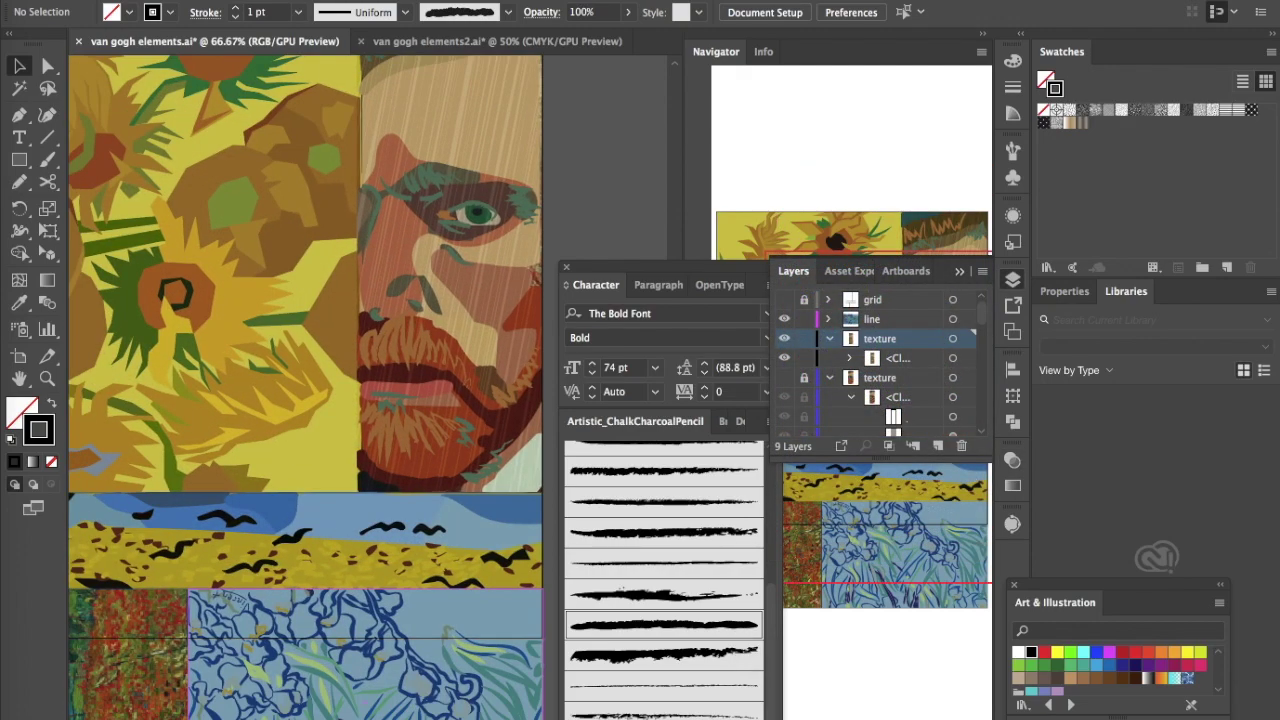